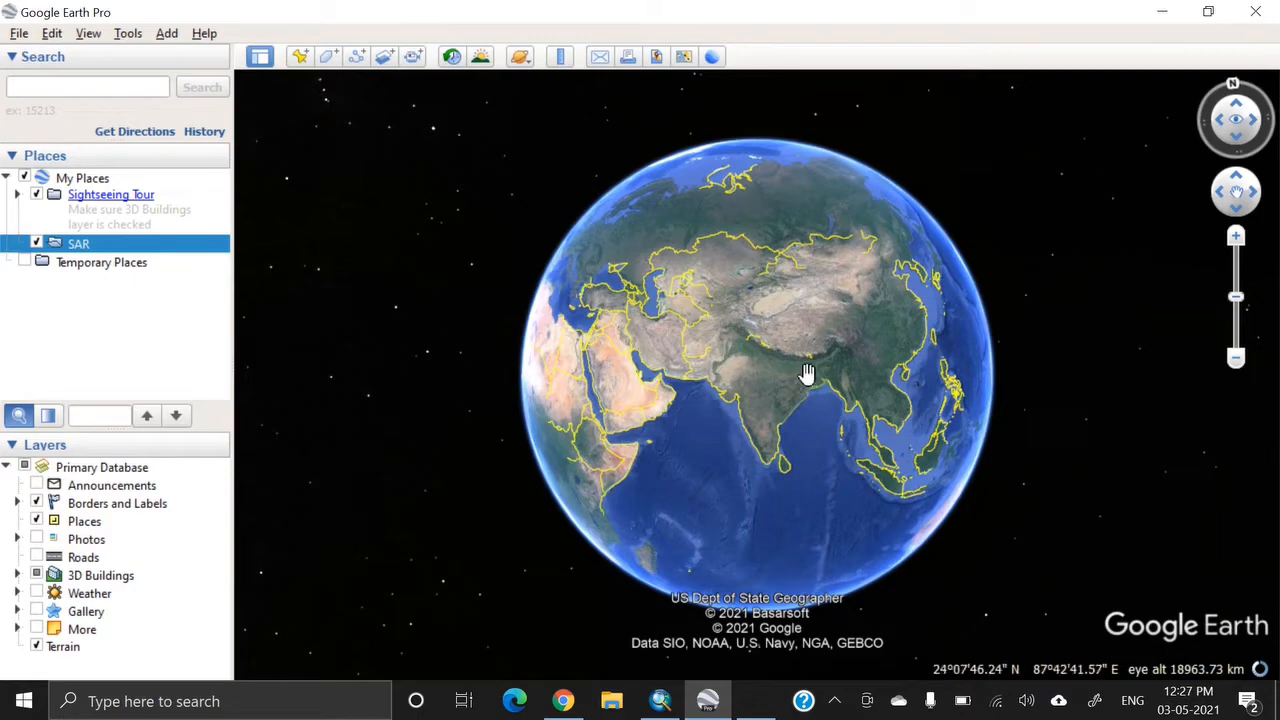
Examine the Himalayan foothills around Nepal, Bhutan, Assam and Bangladesh to locate the study area.
scroll(811, 350, "up", 5)
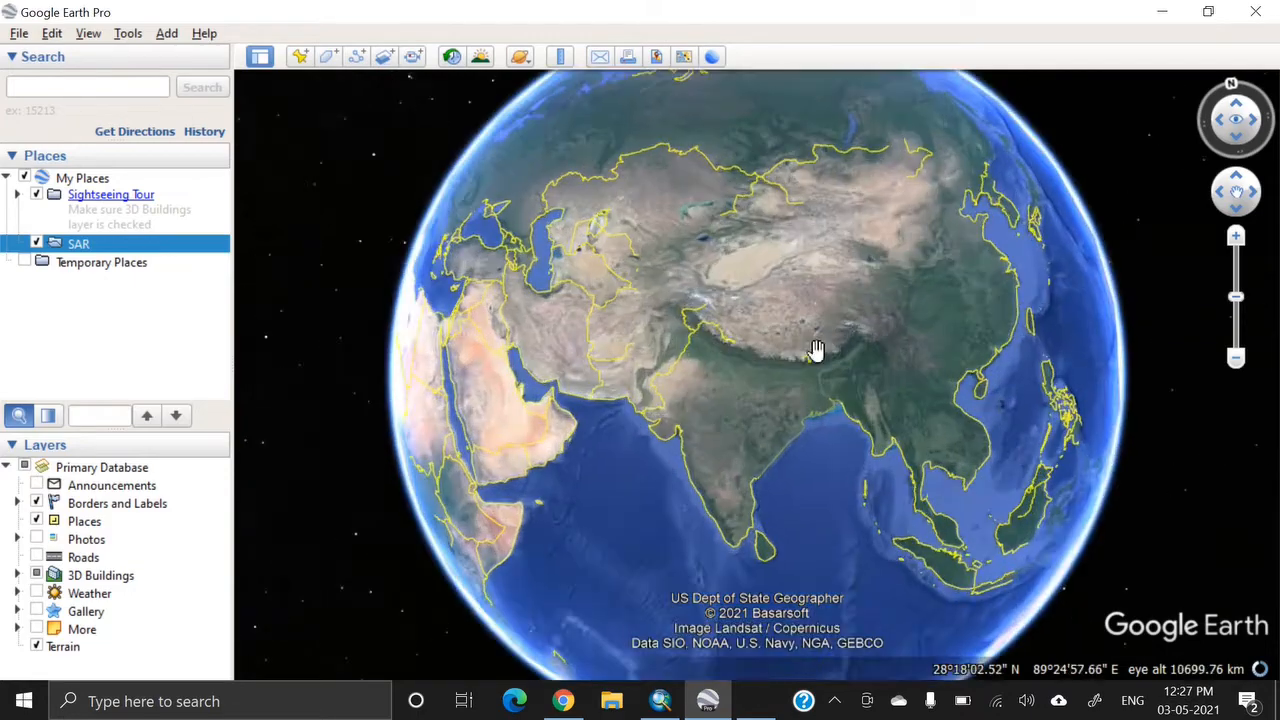
scroll(769, 390, "up", 2)
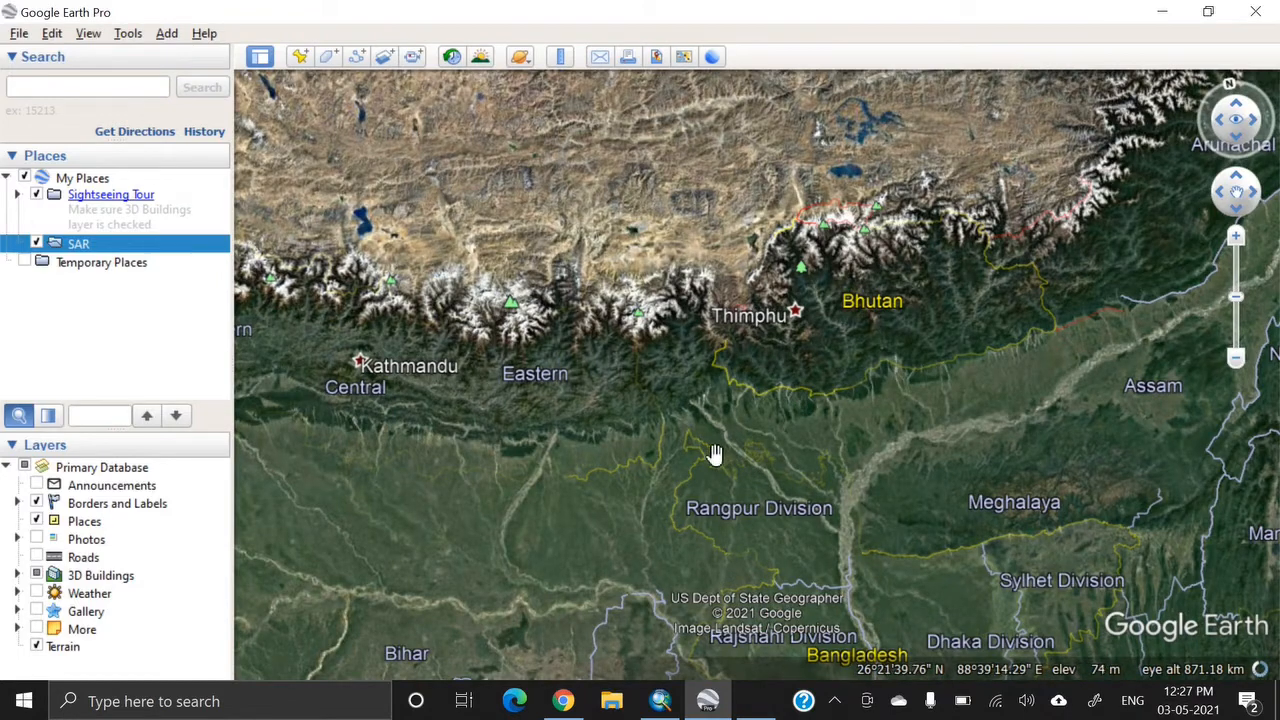
scroll(743, 437, "down", 2)
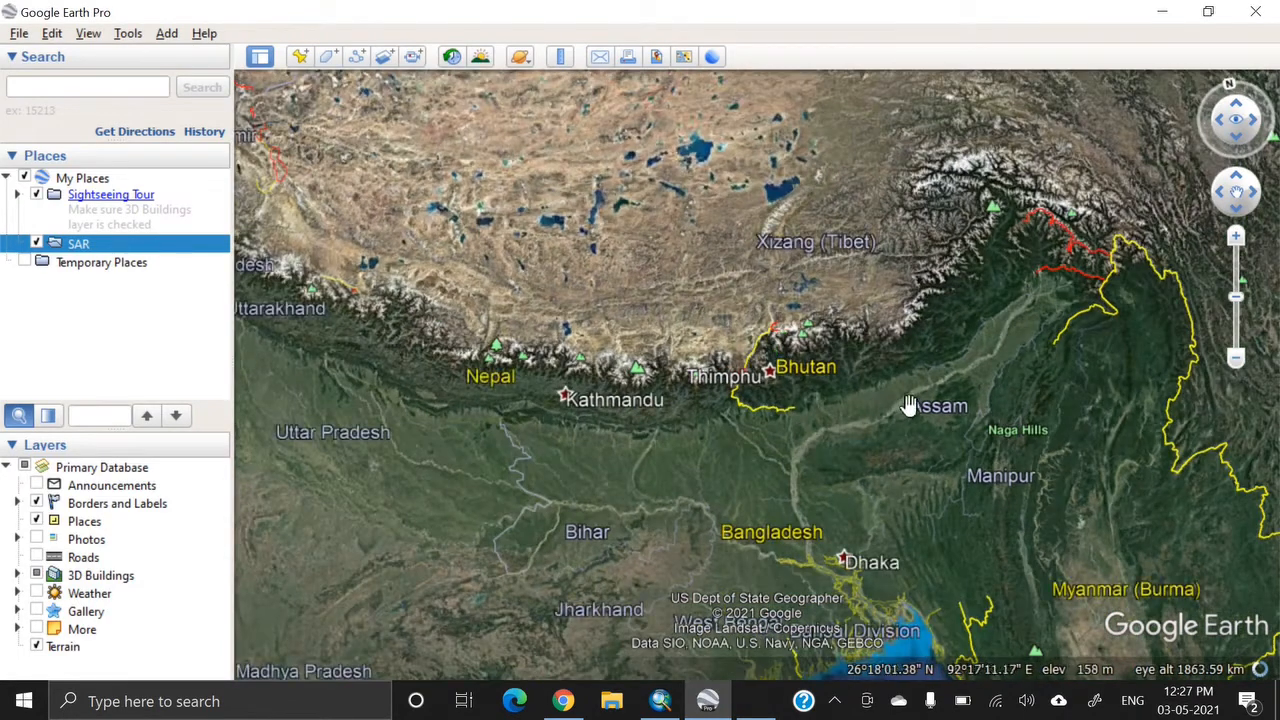
left_click_drag(886, 400, 888, 357)
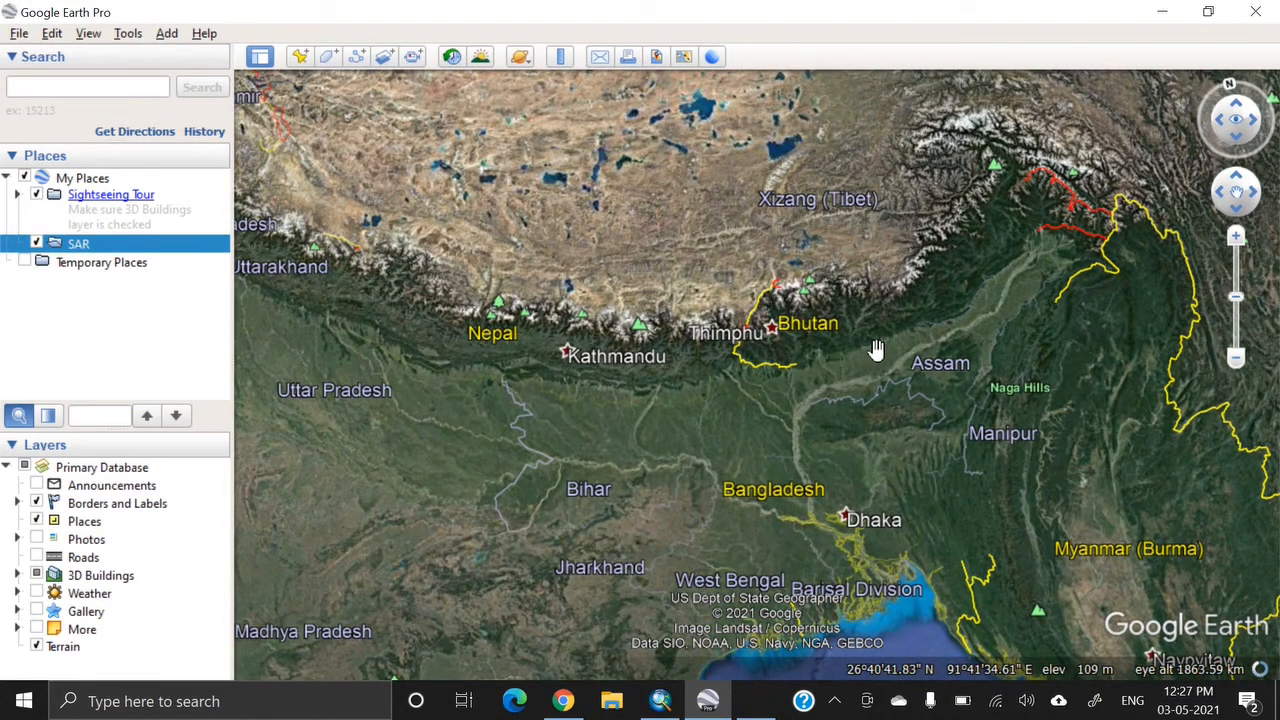
scroll(875, 349, "up", 3)
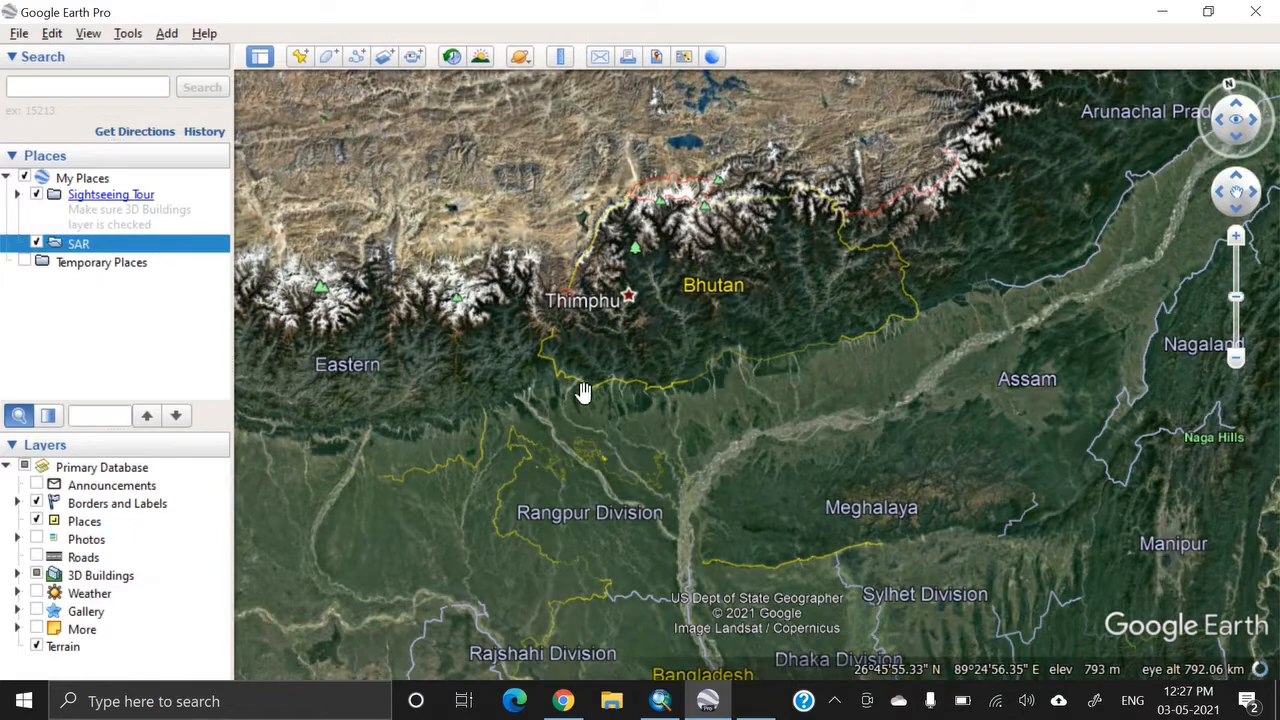
left_click_drag(563, 400, 689, 416)
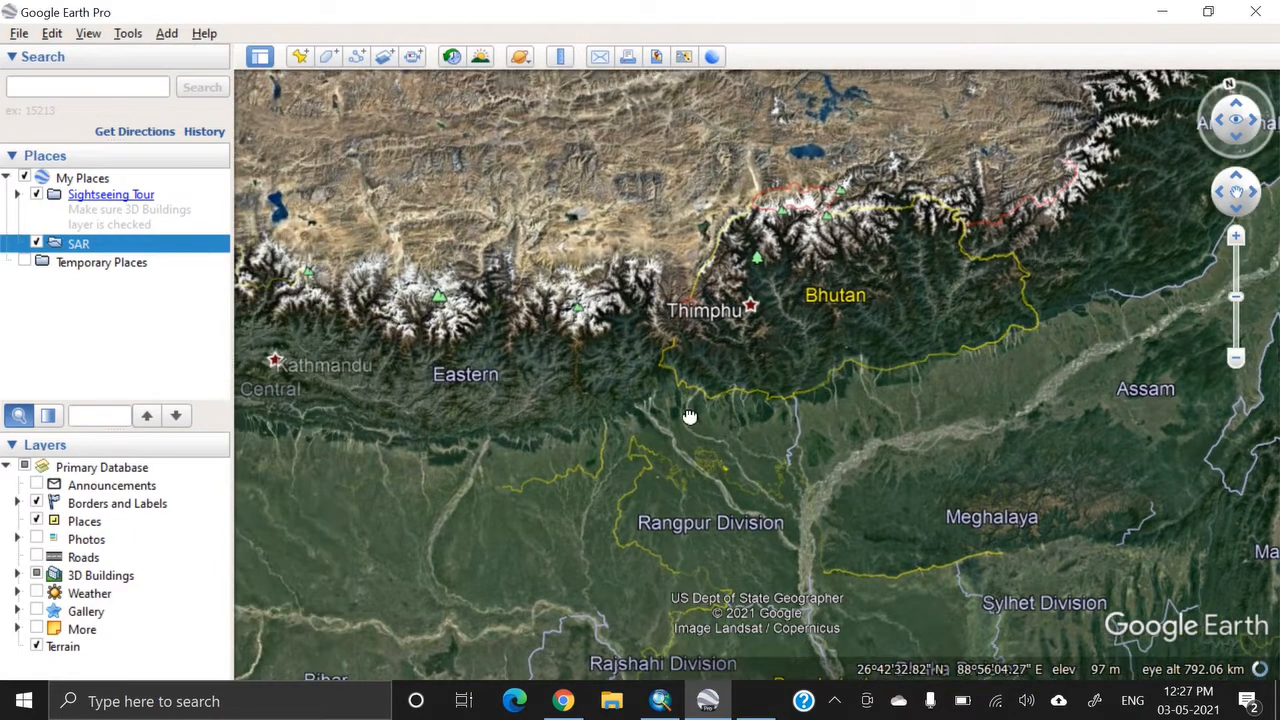
scroll(621, 410, "down", 3)
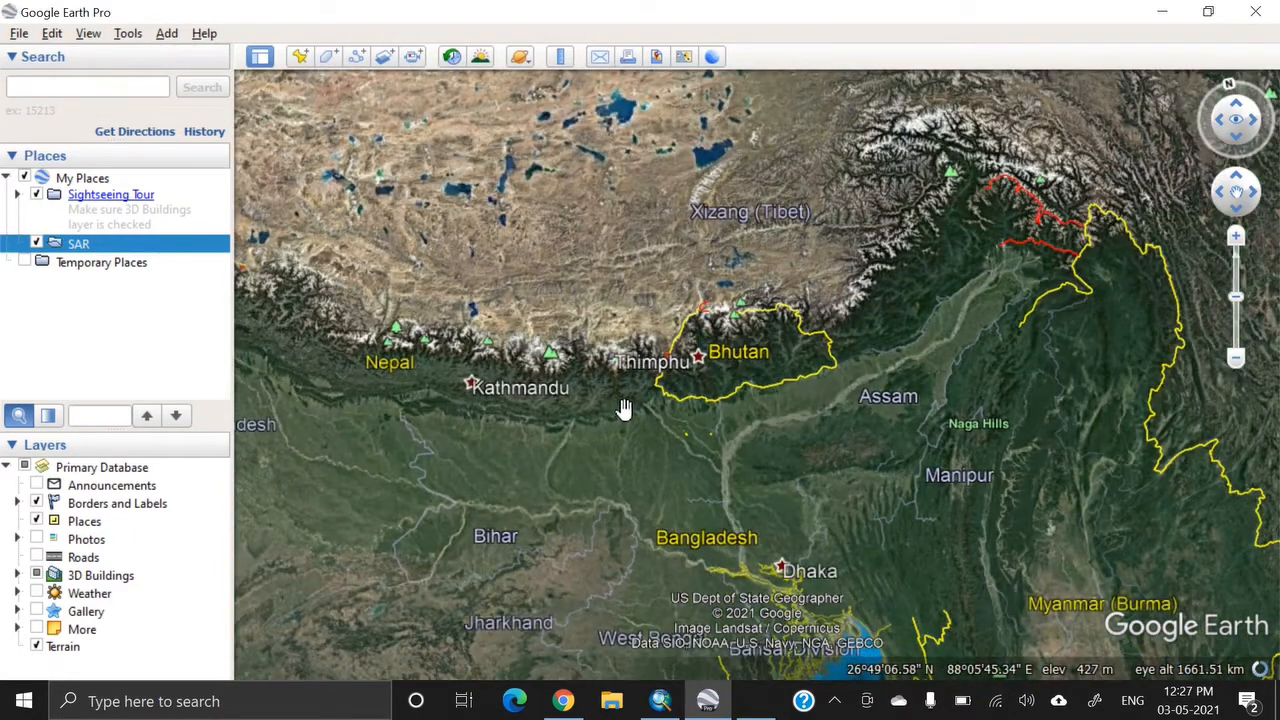
scroll(795, 395, "up", 5)
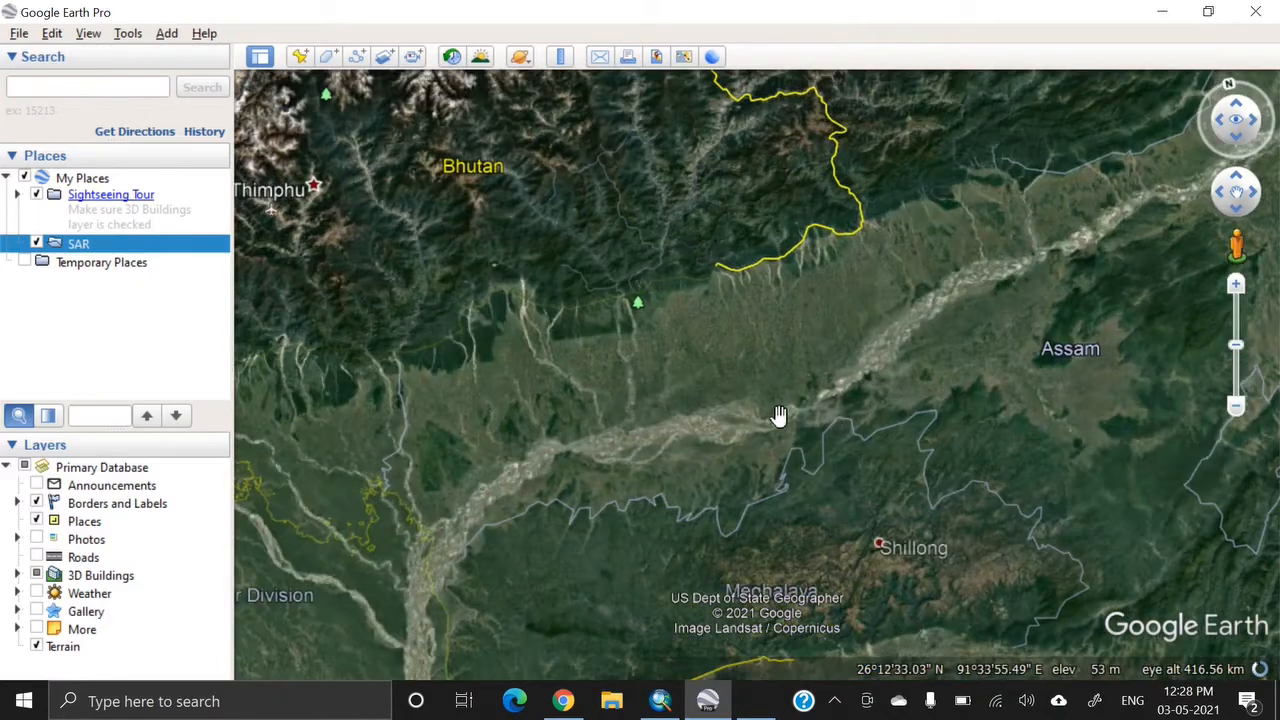
scroll(779, 414, "down", 3)
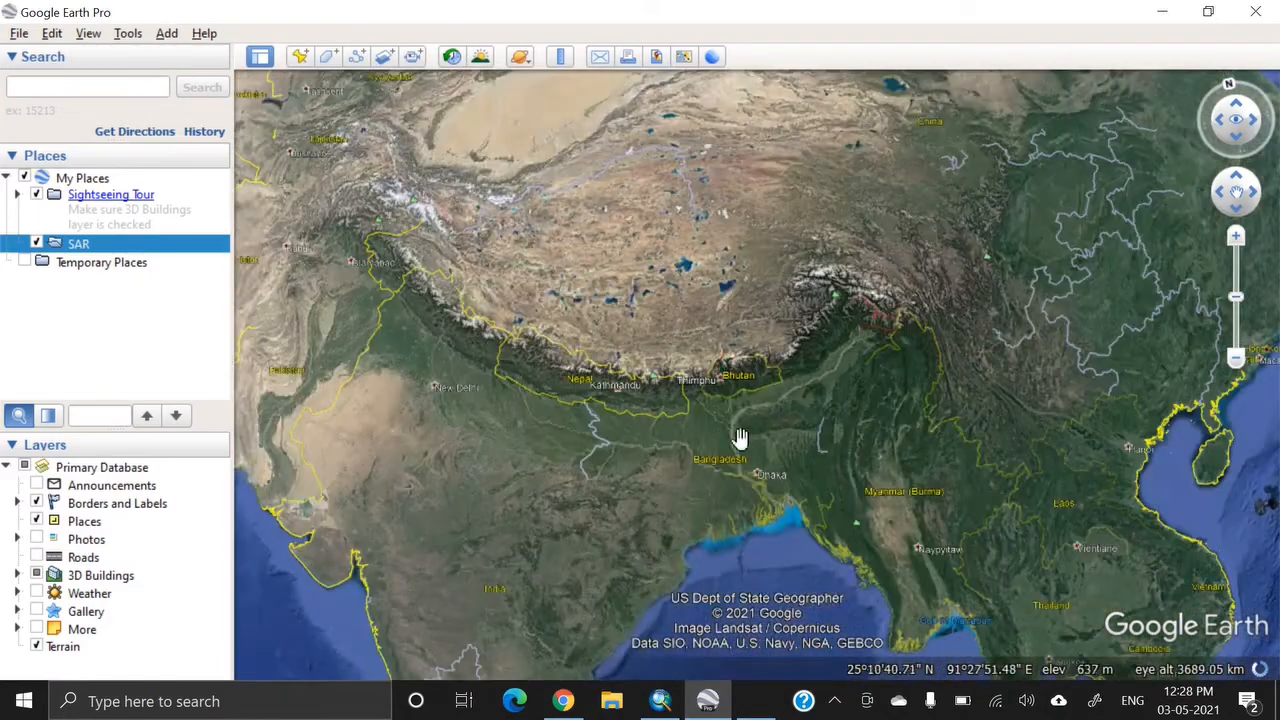
scroll(700, 437, "up", 3)
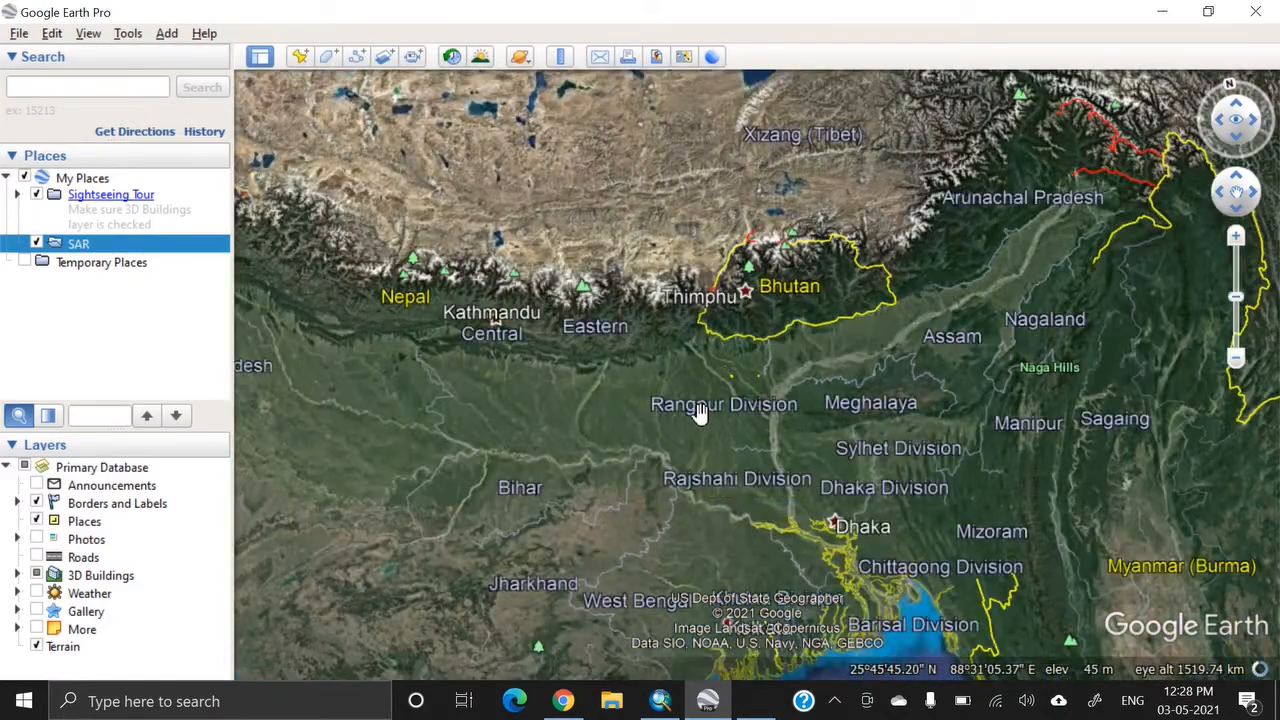
scroll(686, 386, "up", 3)
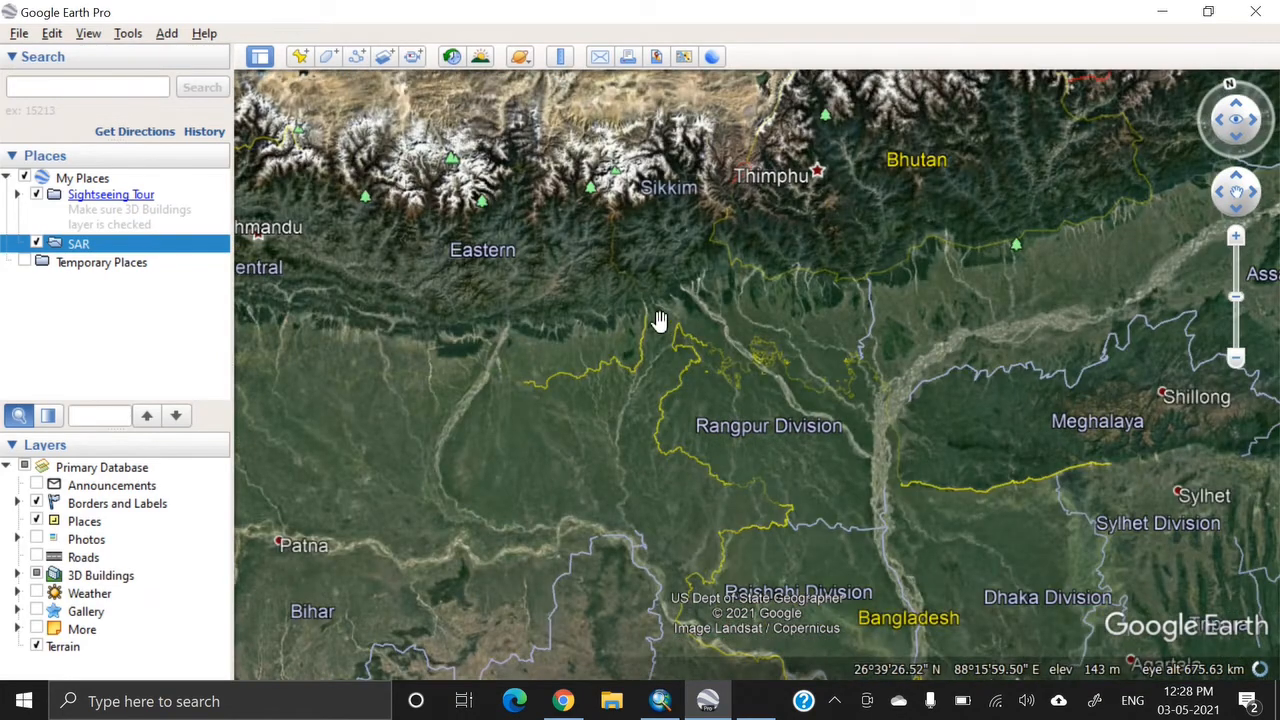
Frame the Sikkim terrain between Geyzing, Mangan, Gangtok and Reshi in the map view.
left_click_drag(660, 321, 714, 442)
scroll(708, 373, "up", 3)
left_click_drag(710, 371, 771, 412)
scroll(726, 383, "up", 2)
scroll(740, 417, "up", 2)
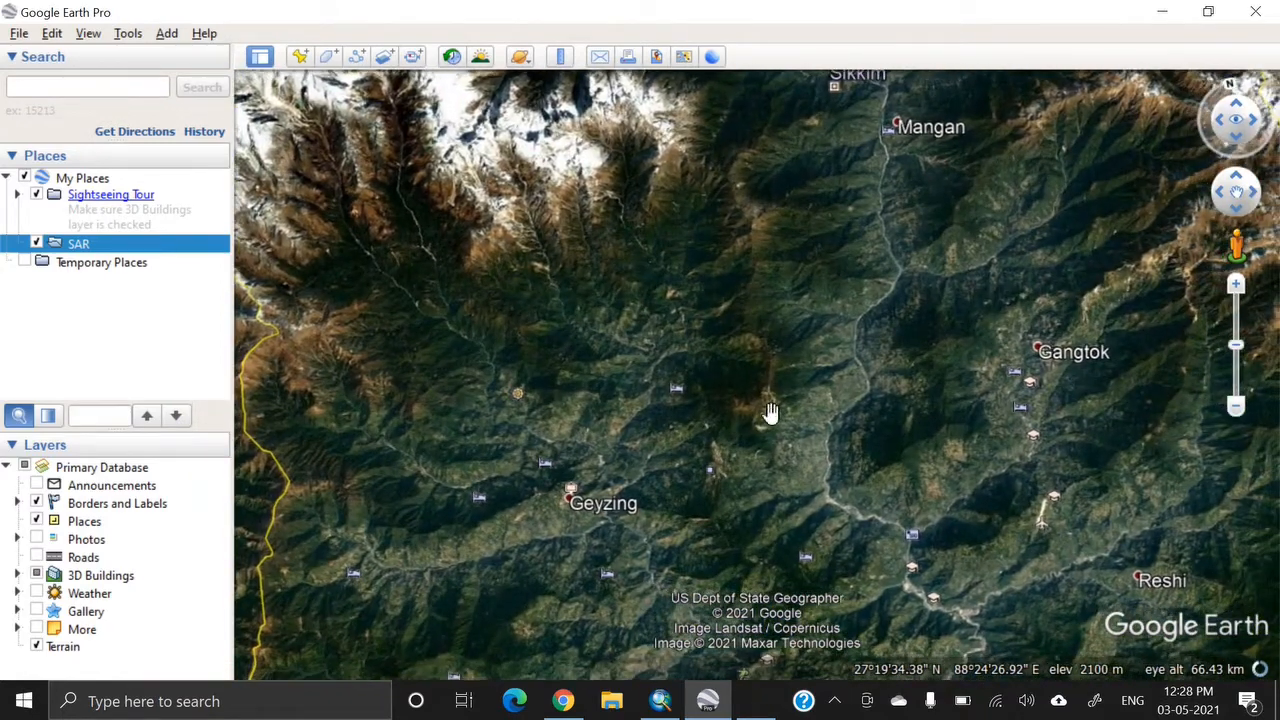
scroll(770, 412, "up", 2)
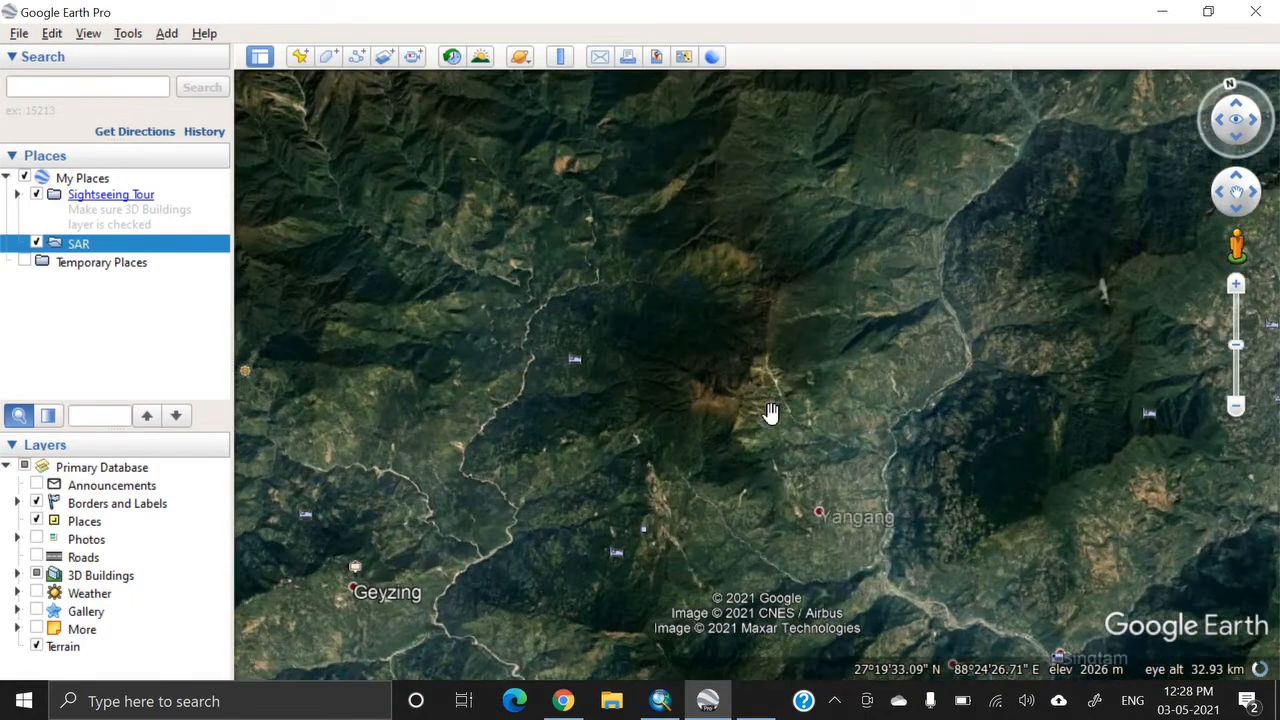
scroll(770, 412, "down", 2)
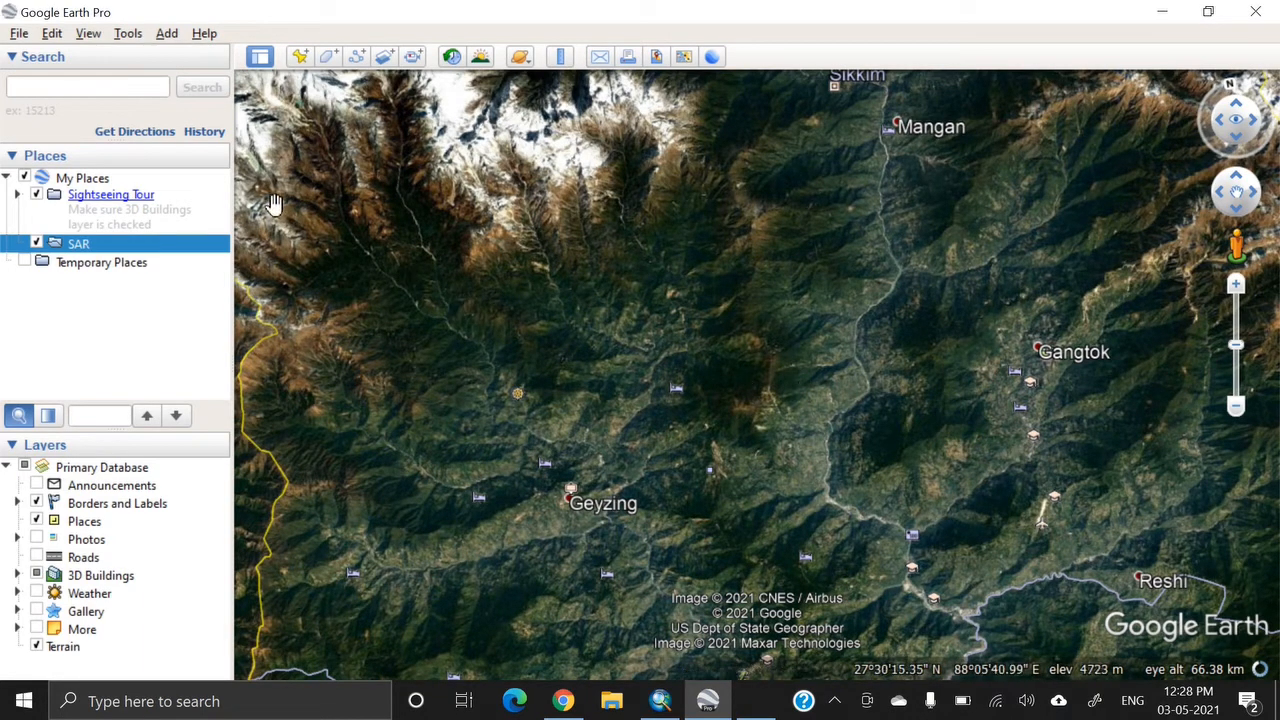
Start a new path named Sikkim in the SAR folder with a light yellow (#ffff7f) line of width 1.0.
left_click(358, 60)
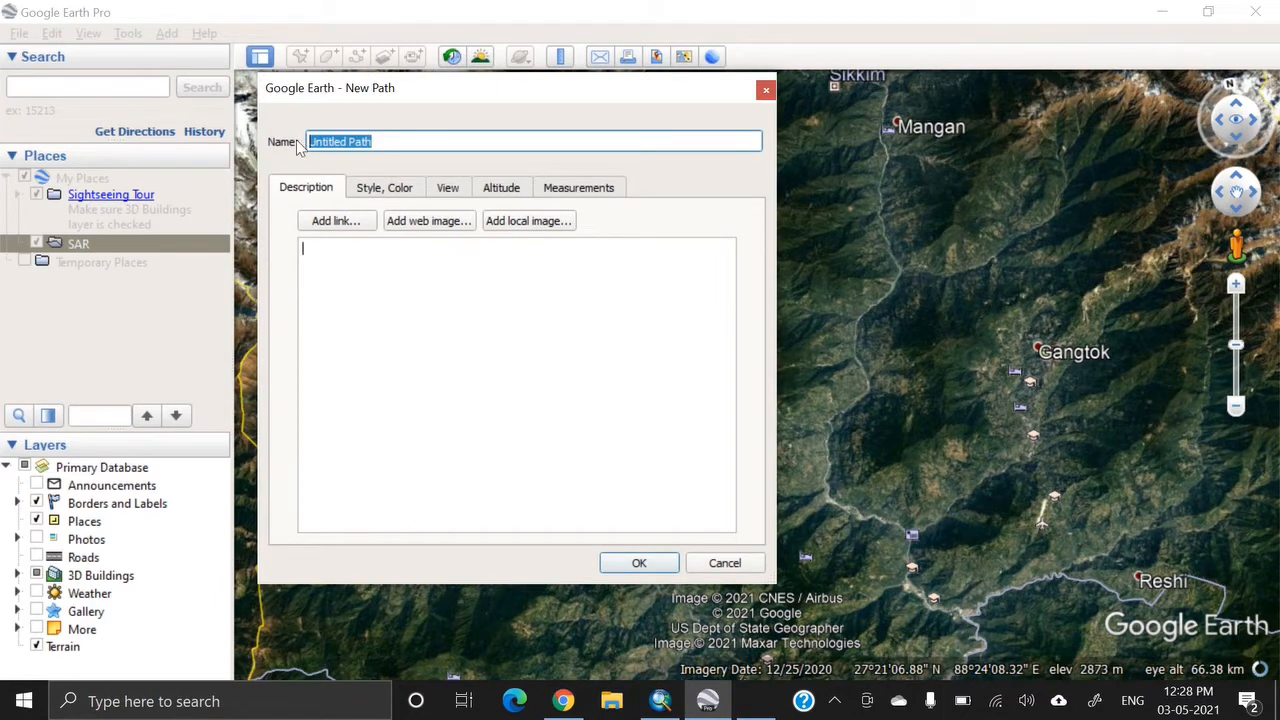
type("Sikkim")
left_click(373, 192)
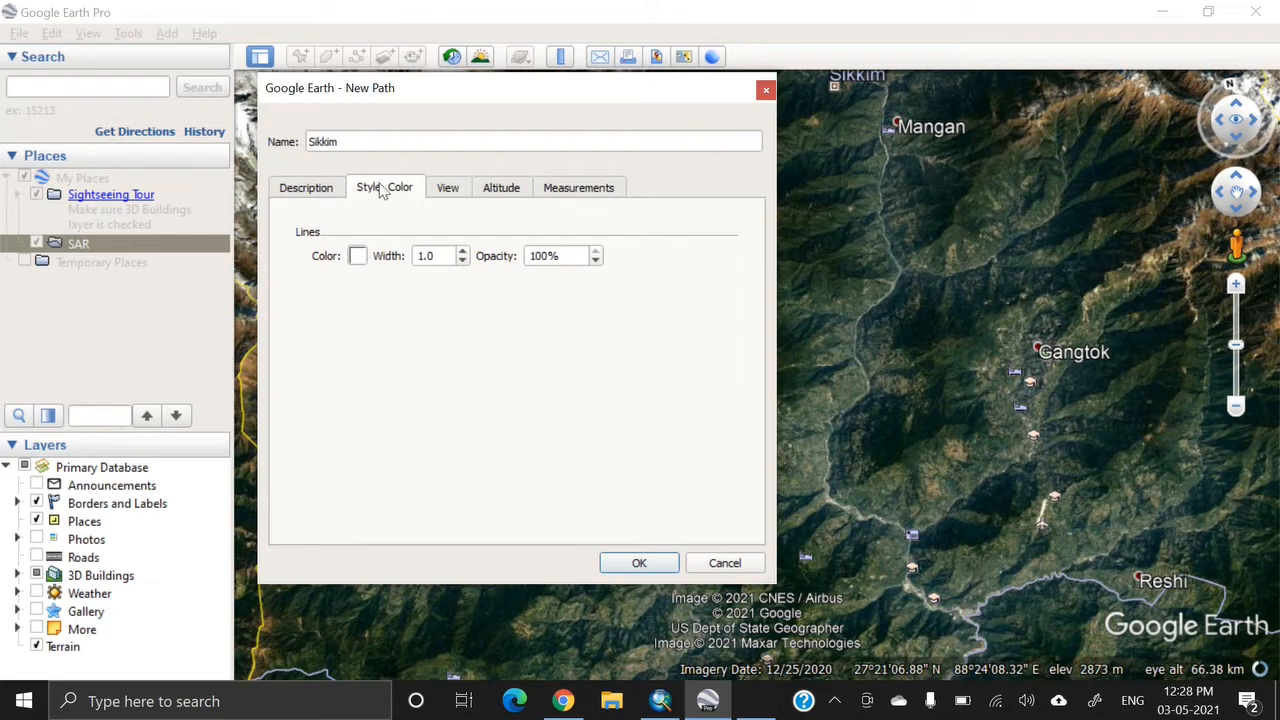
left_click(358, 257)
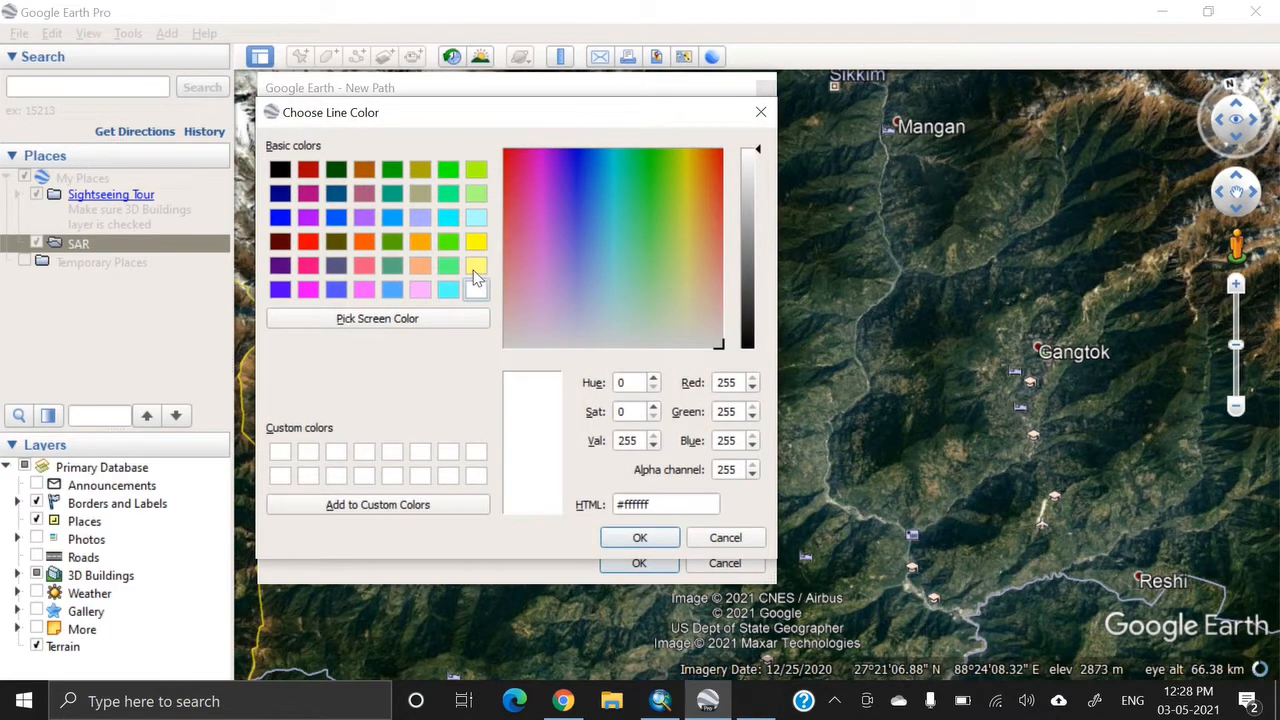
left_click(476, 266)
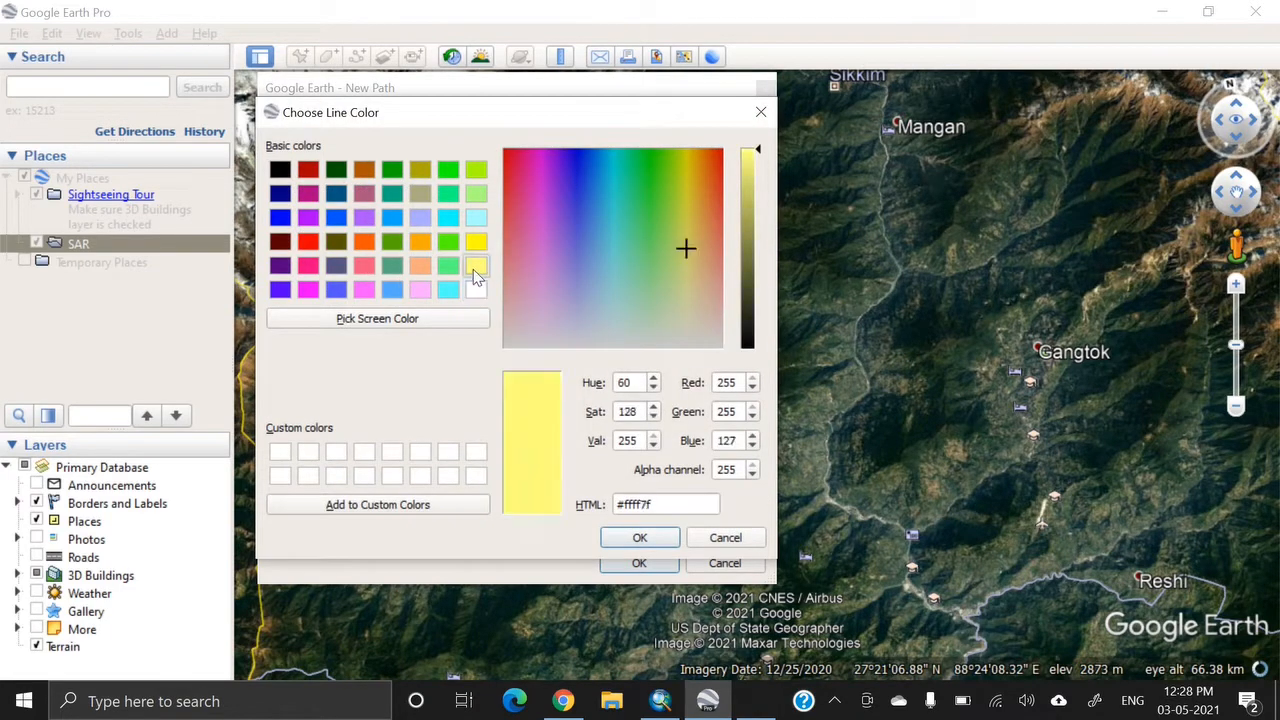
left_click(640, 538)
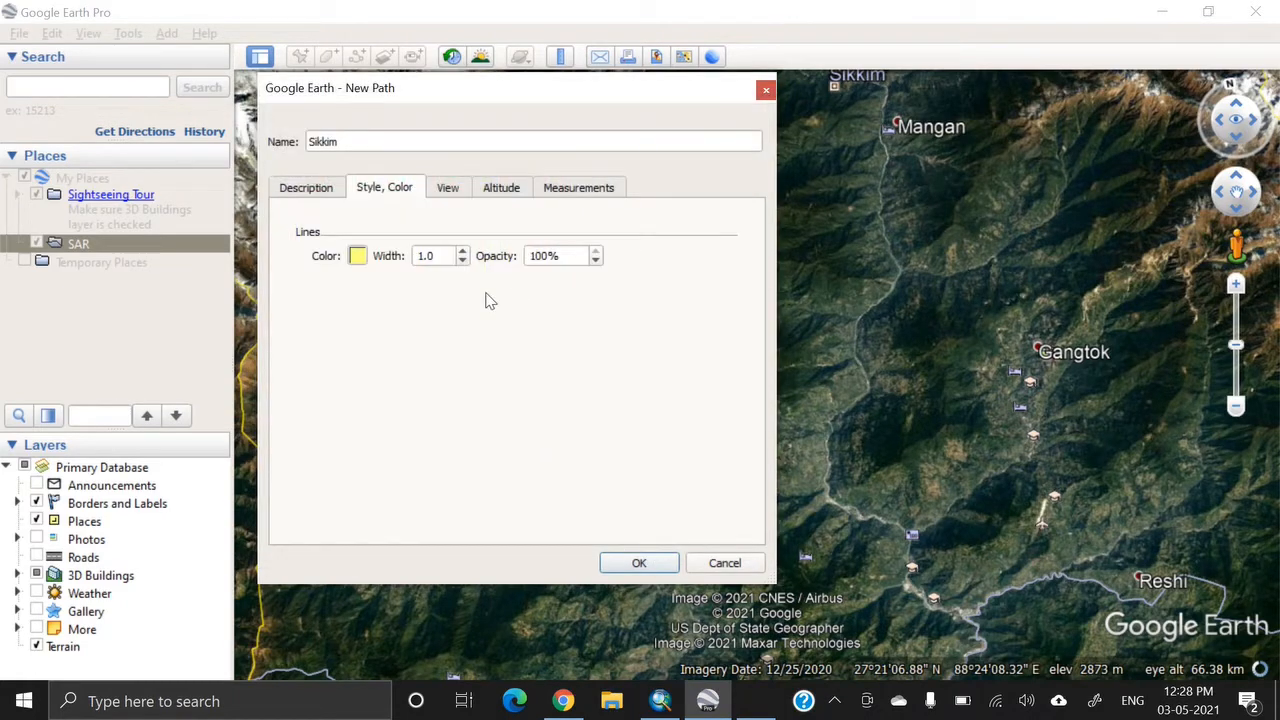
left_click_drag(434, 256, 399, 256)
key("Tab")
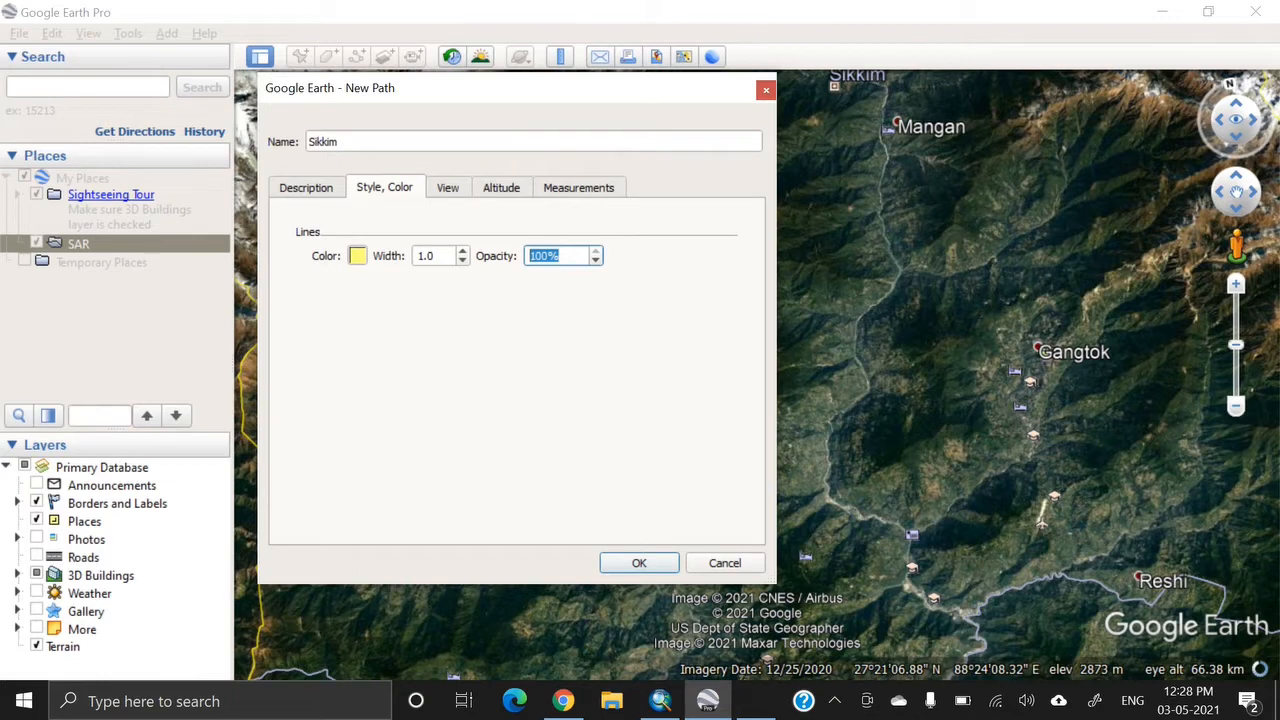
Trace a dense rectangular path outline around the visible Sikkim area, keeping the path settings clear of the map.
left_click_drag(676, 92, 134, 120)
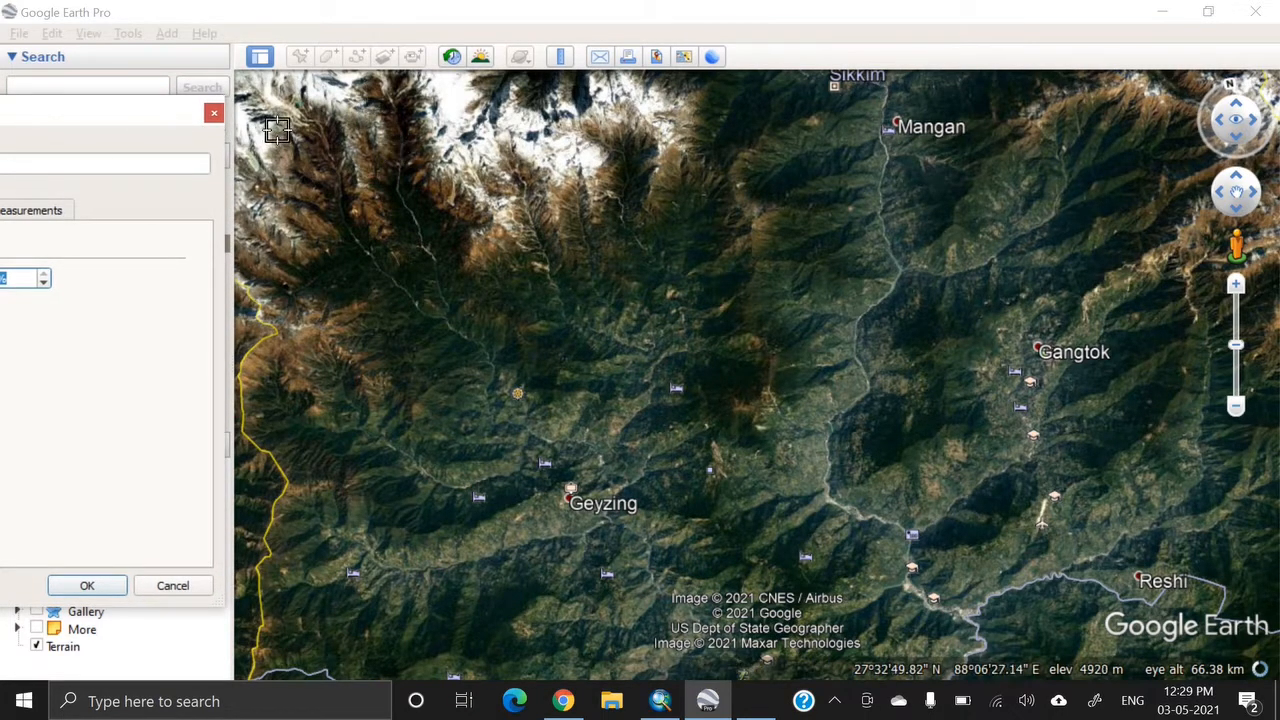
left_click(246, 87)
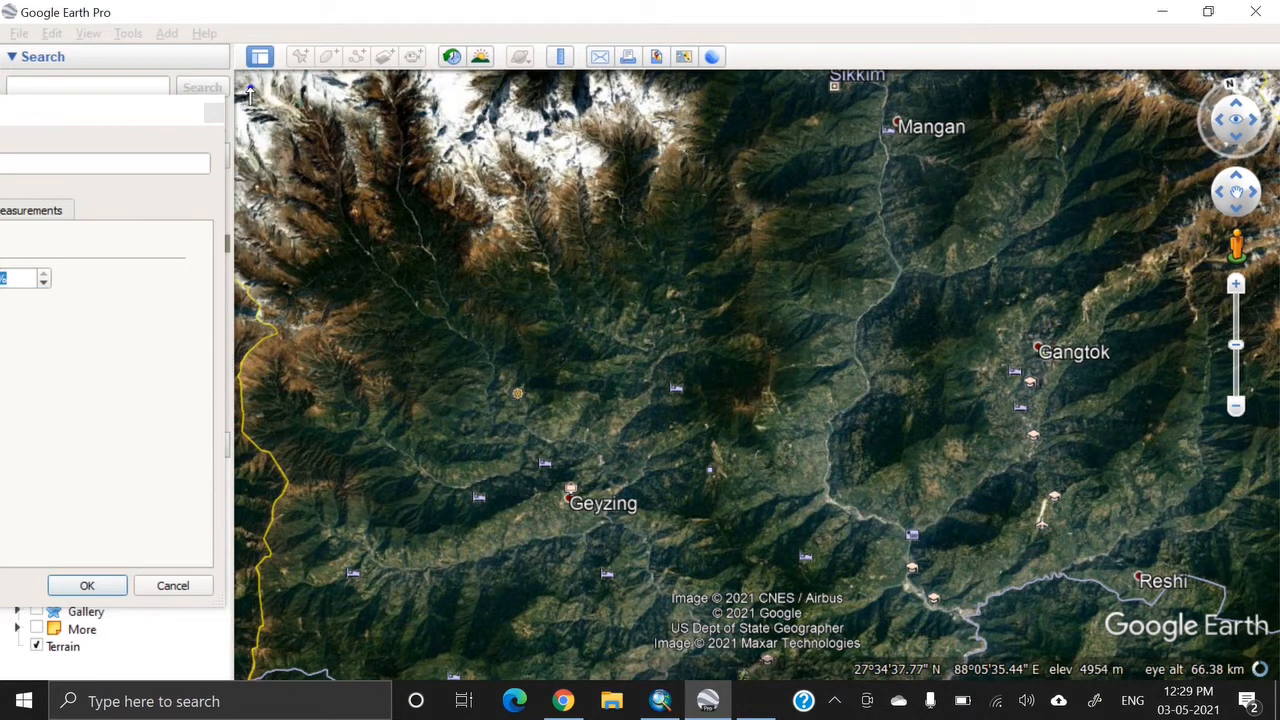
mouse_move(250, 88)
left_mouse_down()
mouse_move(1265, 90)
mouse_move(1275, 275)
mouse_move(1260, 492)
left_mouse_up()
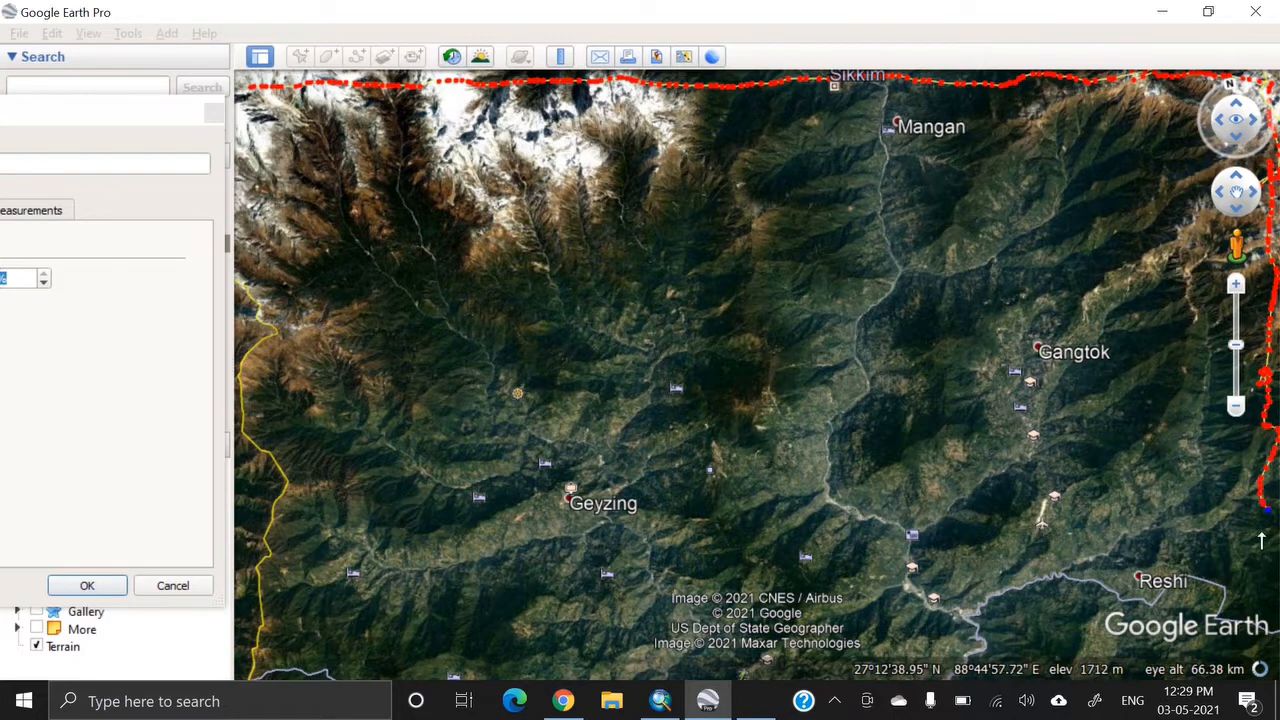
left_click_drag(1262, 540, 1263, 608)
mouse_move(1264, 664)
left_mouse_down()
mouse_move(295, 680)
mouse_move(245, 622)
left_mouse_up()
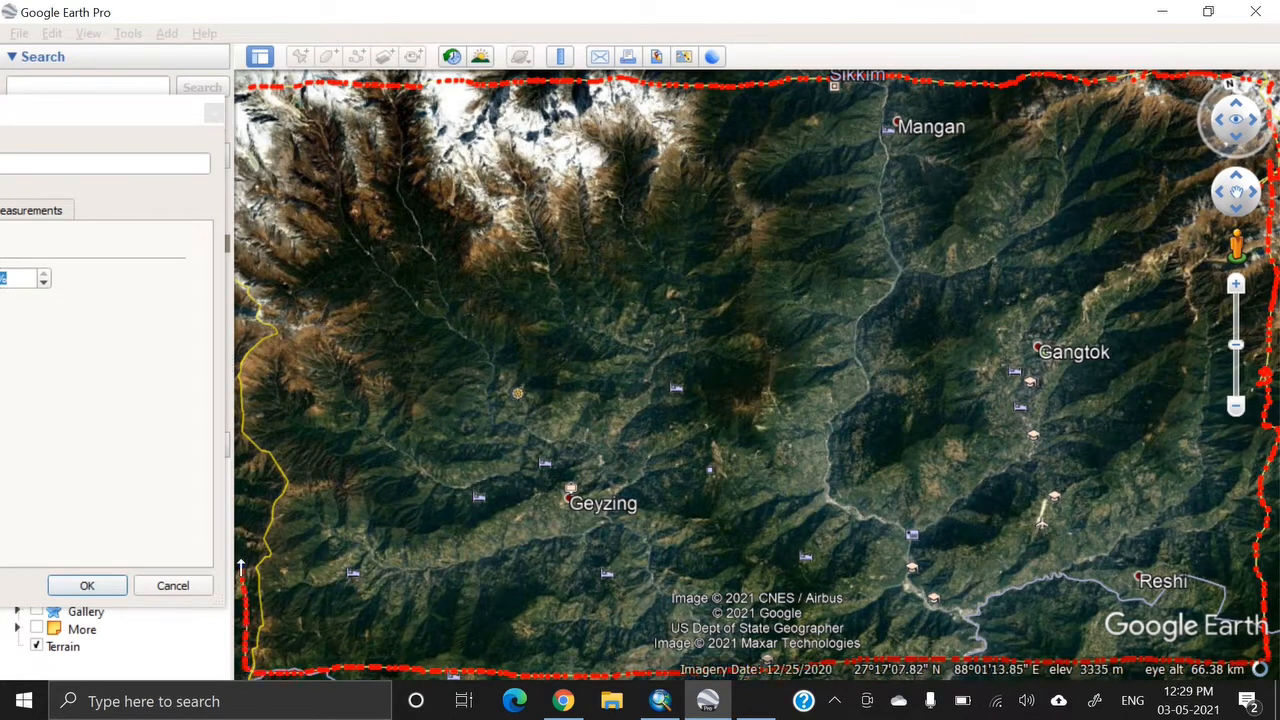
left_click_drag(241, 566, 248, 511)
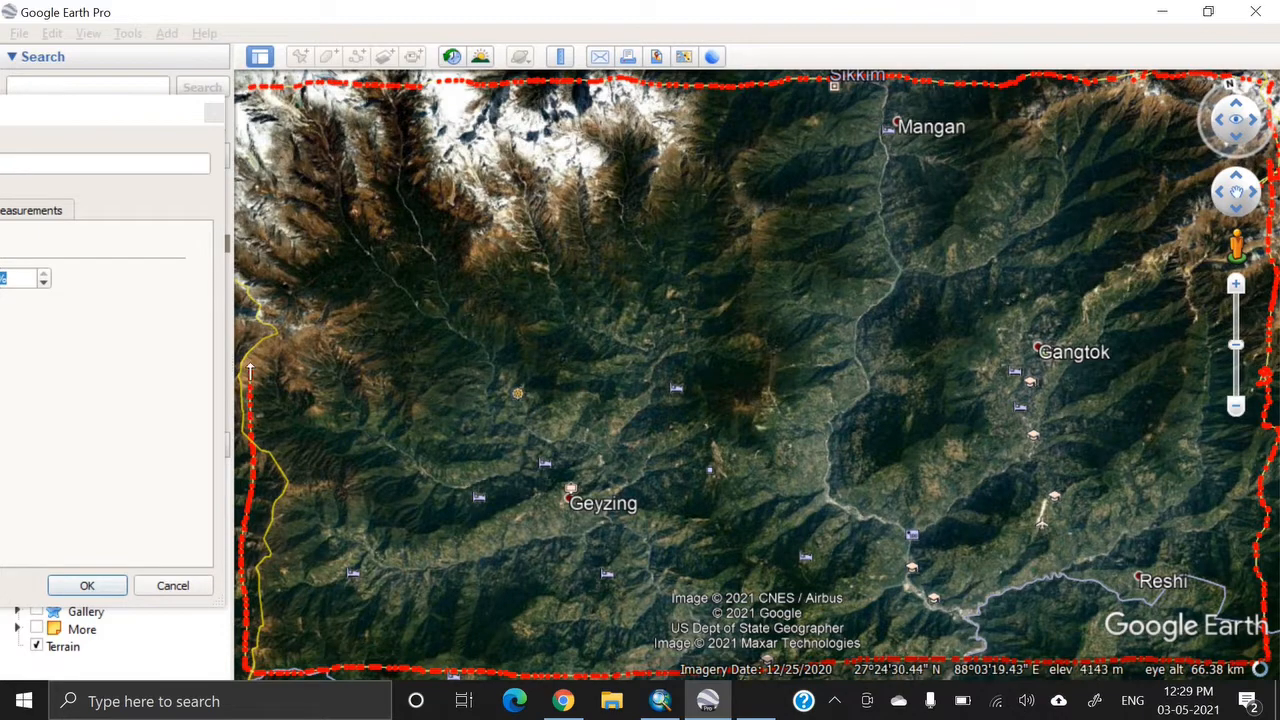
left_click_drag(242, 280, 240, 140)
Fill the whole inside of the rectangular outline with densely spaced zigzag path points.
mouse_move(242, 92)
left_mouse_down()
mouse_move(697, 117)
mouse_move(1260, 97)
mouse_move(561, 96)
mouse_move(245, 114)
mouse_move(356, 148)
mouse_move(935, 208)
left_mouse_up()
left_click_drag(1050, 214, 1108, 224)
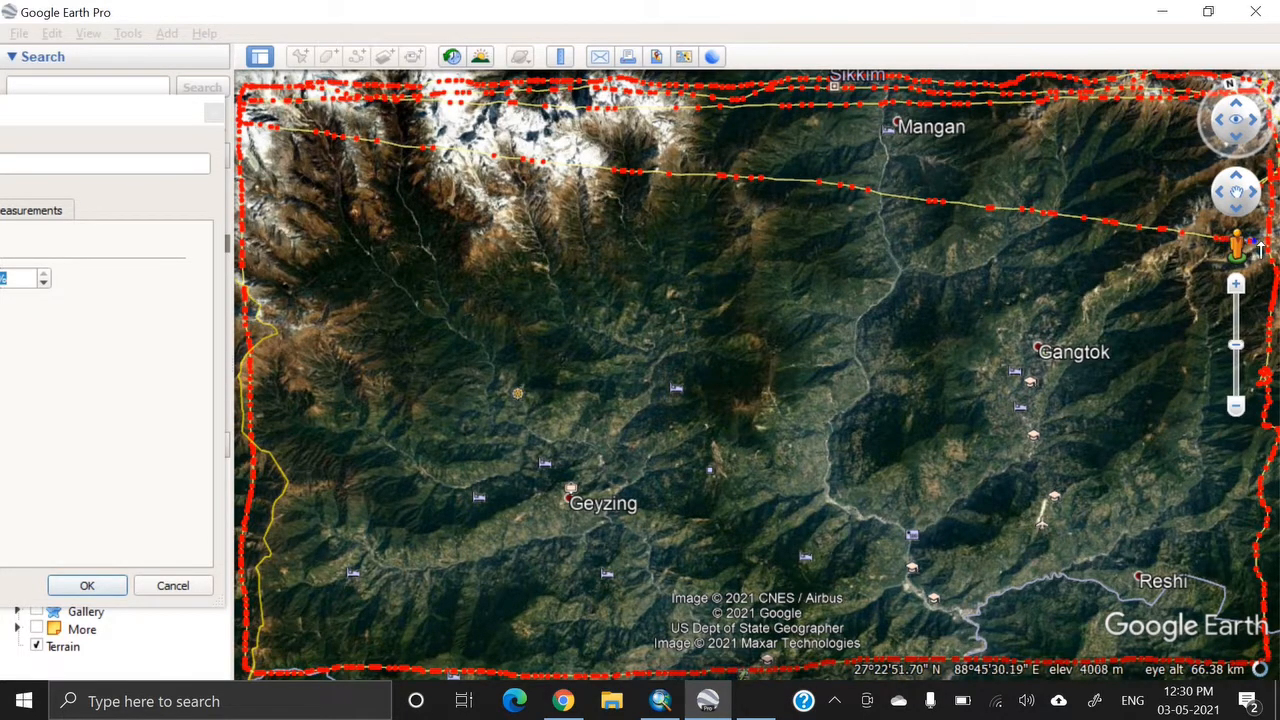
mouse_move(1254, 236)
left_mouse_down()
mouse_move(1088, 222)
mouse_move(1265, 226)
mouse_move(1132, 228)
mouse_move(1212, 212)
mouse_move(1063, 209)
mouse_move(1243, 186)
mouse_move(1208, 172)
mouse_move(1055, 200)
mouse_move(1180, 148)
mouse_move(1062, 195)
mouse_move(1067, 160)
mouse_move(1027, 182)
mouse_move(996, 170)
mouse_move(976, 183)
mouse_move(1062, 152)
mouse_move(1042, 116)
mouse_move(1094, 134)
mouse_move(1064, 140)
mouse_move(1148, 100)
mouse_move(1172, 136)
mouse_move(1260, 148)
mouse_move(1271, 178)
mouse_move(1180, 155)
mouse_move(852, 208)
mouse_move(913, 206)
mouse_move(912, 181)
mouse_move(834, 192)
mouse_move(951, 160)
mouse_move(982, 128)
mouse_move(950, 115)
mouse_move(828, 138)
mouse_move(875, 160)
mouse_move(845, 125)
mouse_move(850, 150)
mouse_move(884, 112)
left_mouse_up()
mouse_move(960, 155)
left_mouse_down()
mouse_move(848, 168)
mouse_move(785, 150)
mouse_move(770, 115)
mouse_move(823, 122)
mouse_move(765, 215)
mouse_move(778, 160)
mouse_move(766, 165)
mouse_move(752, 140)
mouse_move(708, 128)
mouse_move(670, 165)
mouse_move(716, 156)
mouse_move(682, 106)
mouse_move(642, 160)
mouse_move(586, 122)
mouse_move(285, 135)
mouse_move(260, 290)
mouse_move(700, 270)
mouse_move(1113, 315)
mouse_move(918, 378)
mouse_move(760, 320)
mouse_move(620, 300)
mouse_move(612, 242)
left_mouse_up()
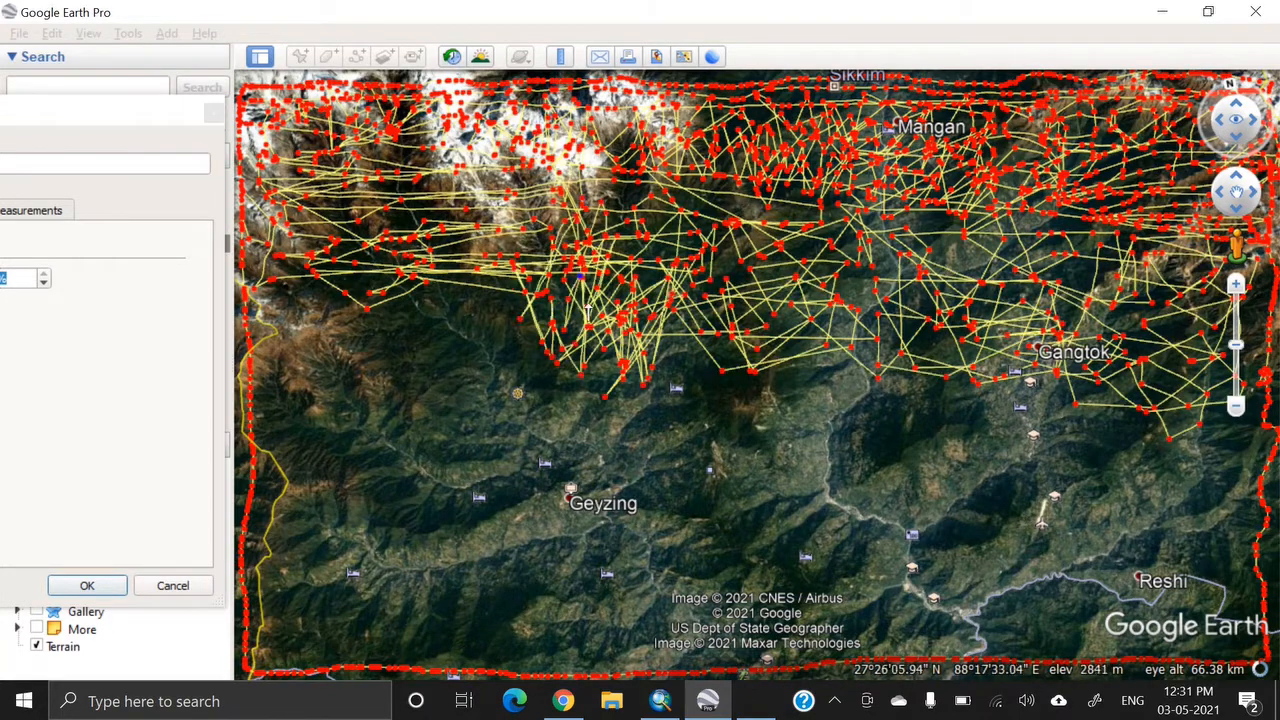
mouse_move(588, 310)
left_mouse_down()
mouse_move(275, 500)
mouse_move(390, 640)
mouse_move(365, 380)
mouse_move(340, 628)
mouse_move(430, 350)
mouse_move(650, 425)
mouse_move(500, 640)
mouse_move(576, 484)
mouse_move(480, 640)
mouse_move(725, 543)
mouse_move(560, 470)
mouse_move(753, 433)
mouse_move(955, 445)
mouse_move(700, 665)
mouse_move(715, 400)
mouse_move(898, 340)
mouse_move(905, 420)
mouse_move(885, 500)
mouse_move(1010, 640)
mouse_move(1134, 650)
mouse_move(1235, 550)
mouse_move(1205, 460)
mouse_move(1045, 635)
mouse_move(806, 633)
mouse_move(860, 615)
mouse_move(650, 620)
mouse_move(660, 665)
mouse_move(778, 552)
mouse_move(1170, 560)
mouse_move(410, 540)
mouse_move(386, 614)
mouse_move(383, 588)
mouse_move(385, 600)
mouse_move(1040, 505)
mouse_move(1150, 460)
mouse_move(1022, 453)
mouse_move(1170, 468)
mouse_move(1110, 420)
mouse_move(1105, 494)
mouse_move(1070, 365)
mouse_move(880, 245)
mouse_move(445, 475)
mouse_move(362, 674)
left_mouse_up()
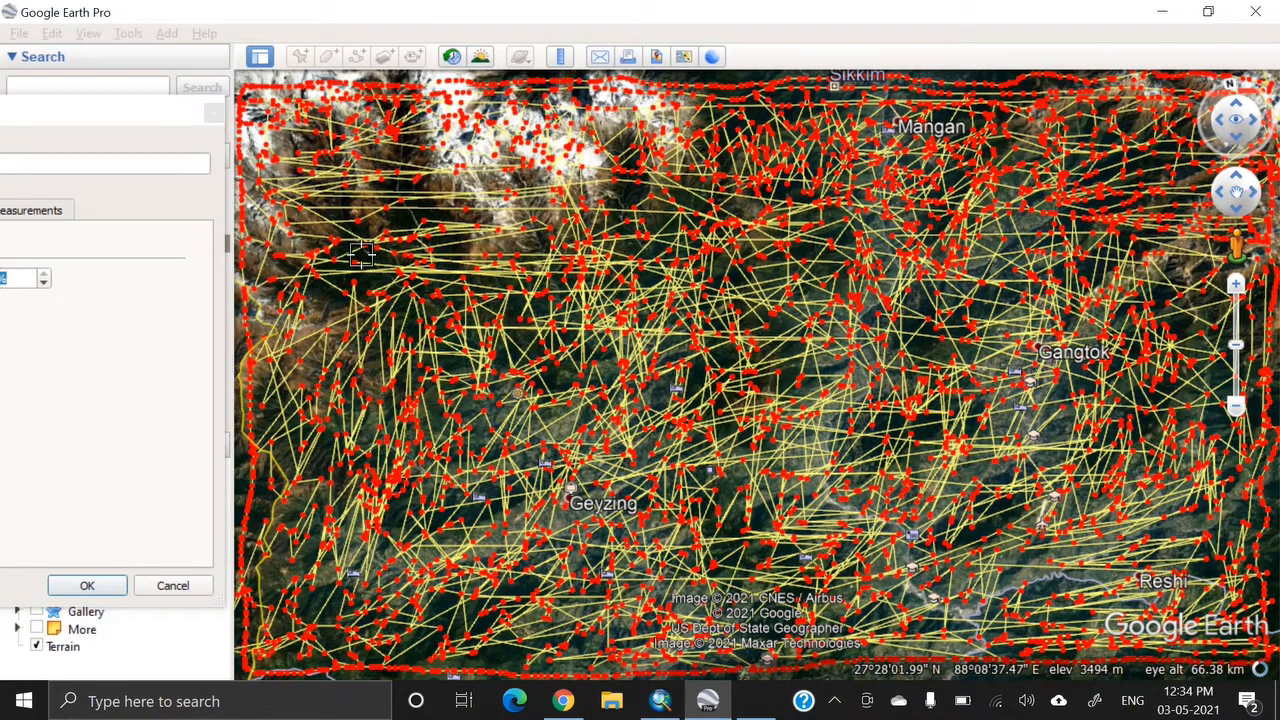
Confirm the finished Sikkim path and view its full extent on the map.
left_click_drag(86, 121, 603, 111)
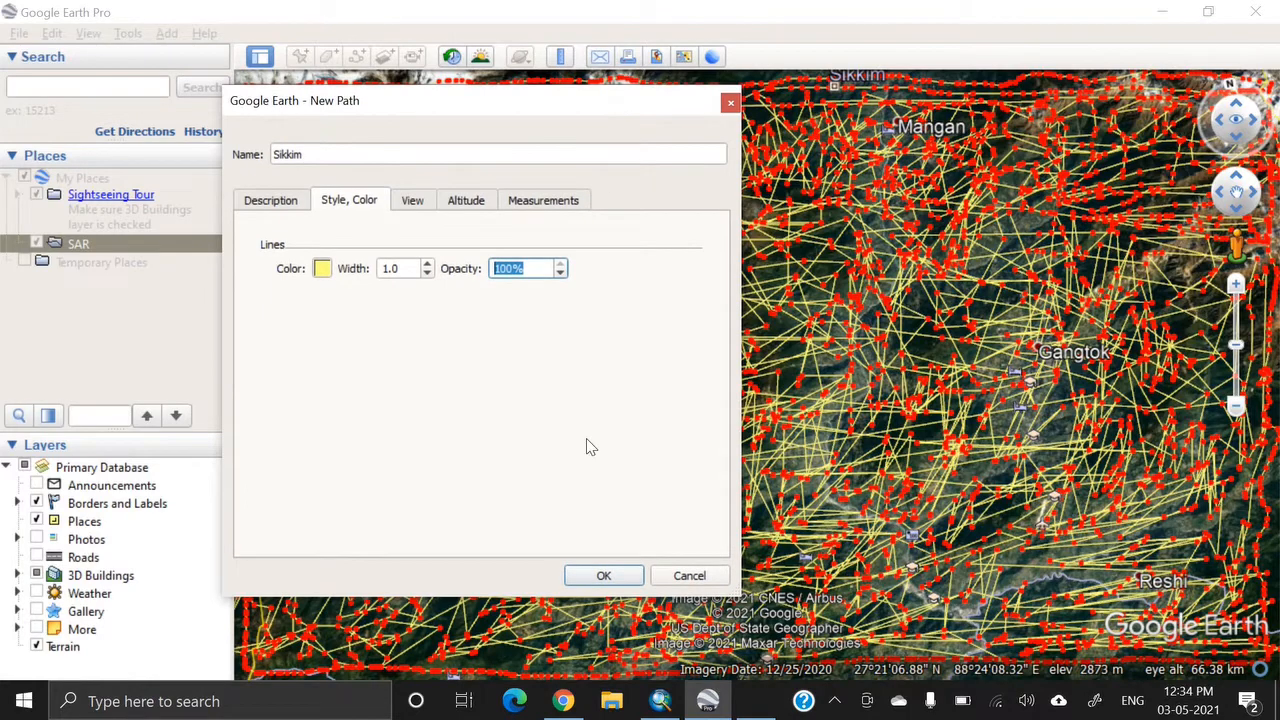
left_click(603, 576)
scroll(450, 445, "down", 2)
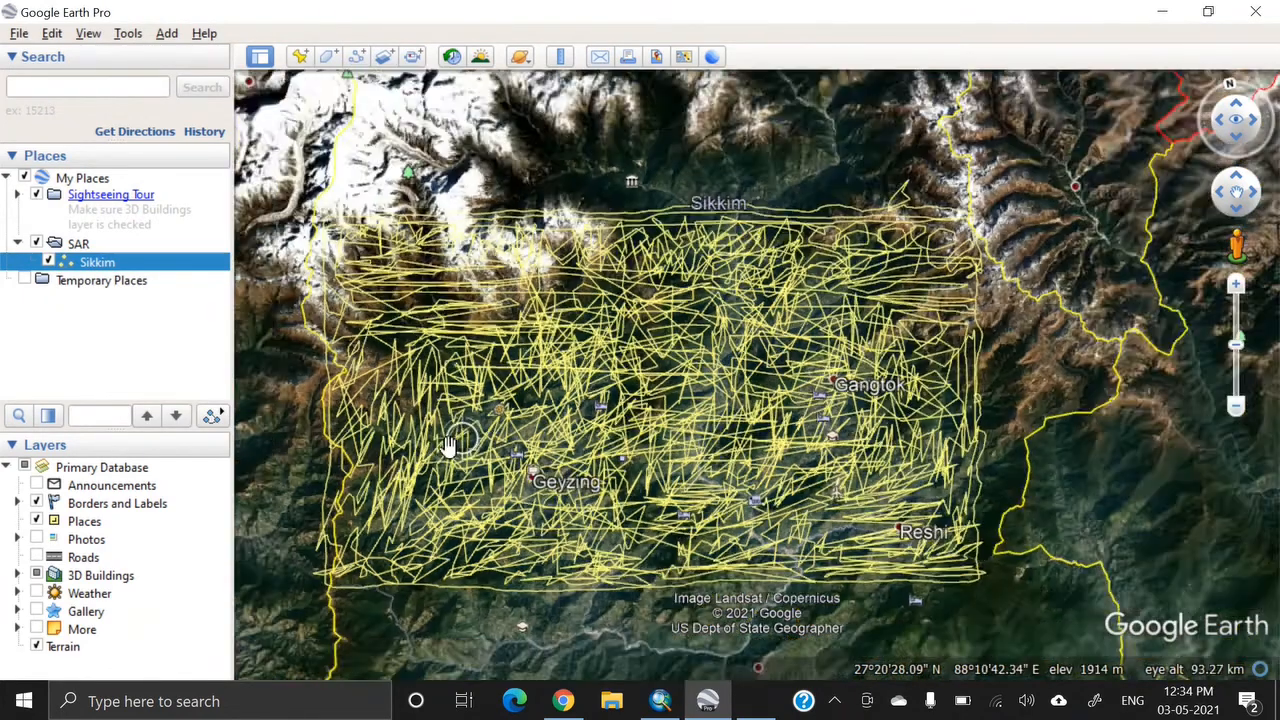
scroll(450, 445, "down", 2)
scroll(486, 484, "up", 2)
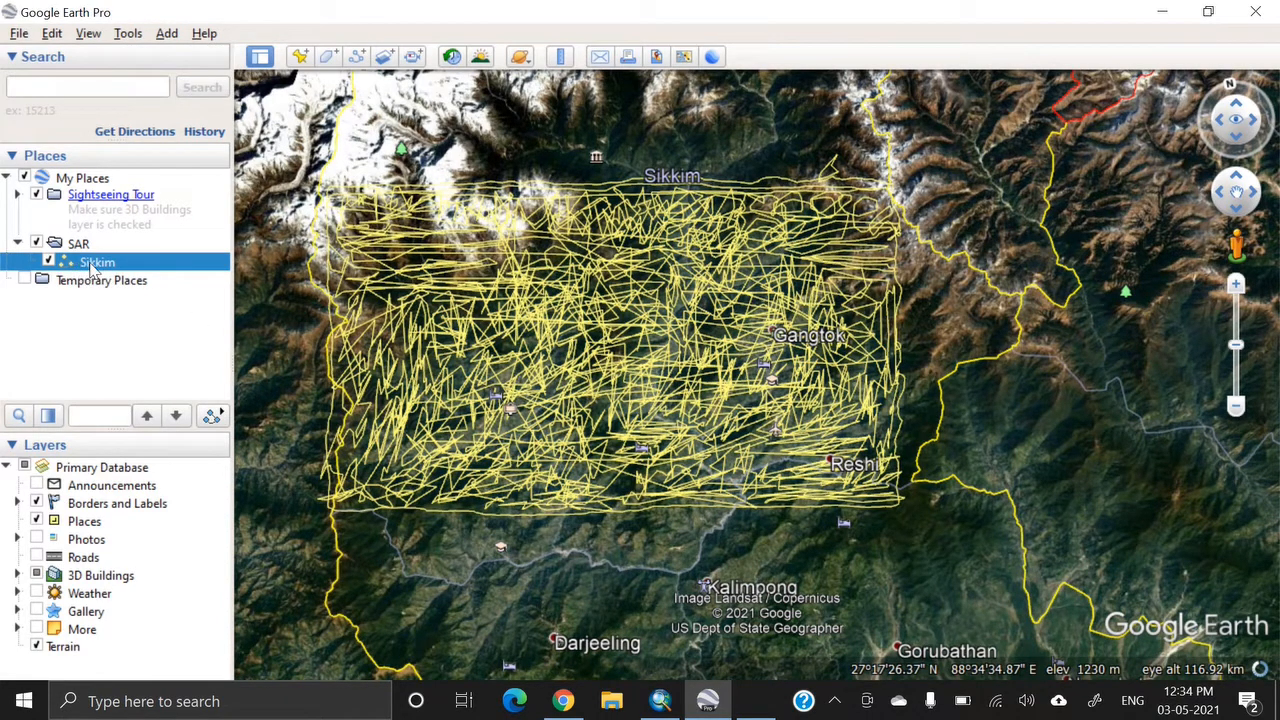
Start saving the Sikkim path to a file and create and open a new folder named DEM on the C: drive.
right_click(92, 270)
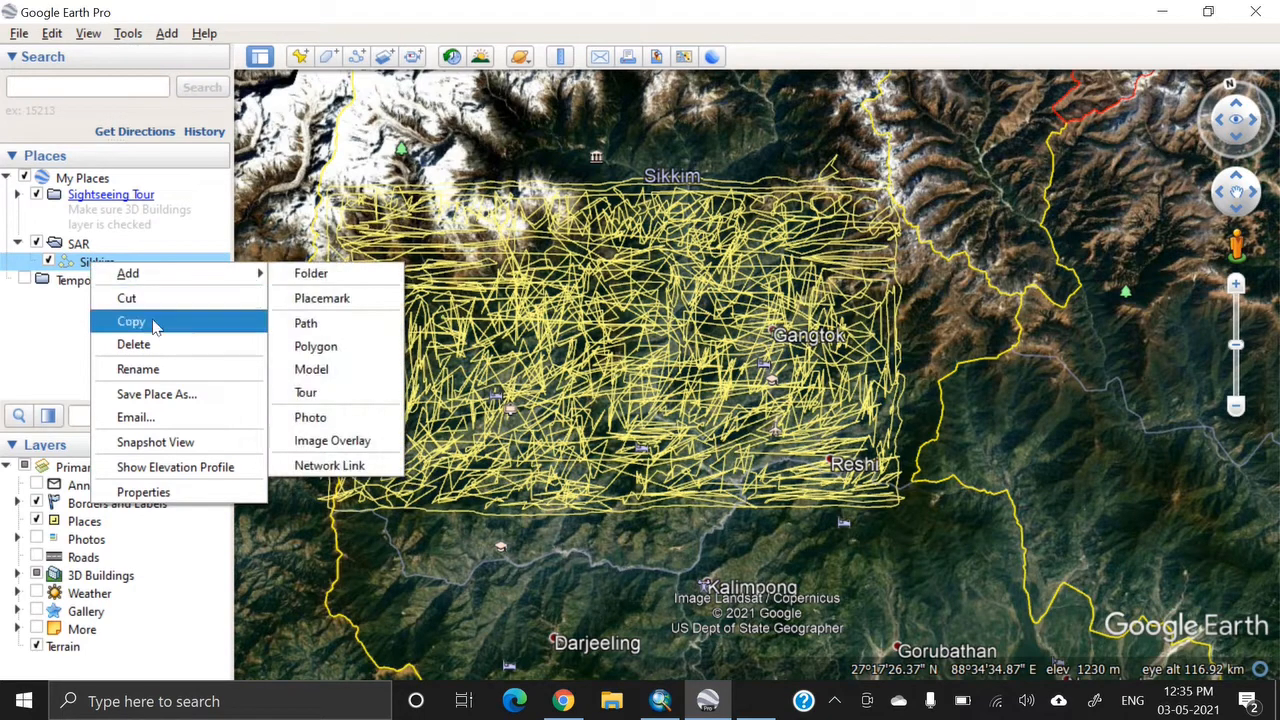
left_click(182, 400)
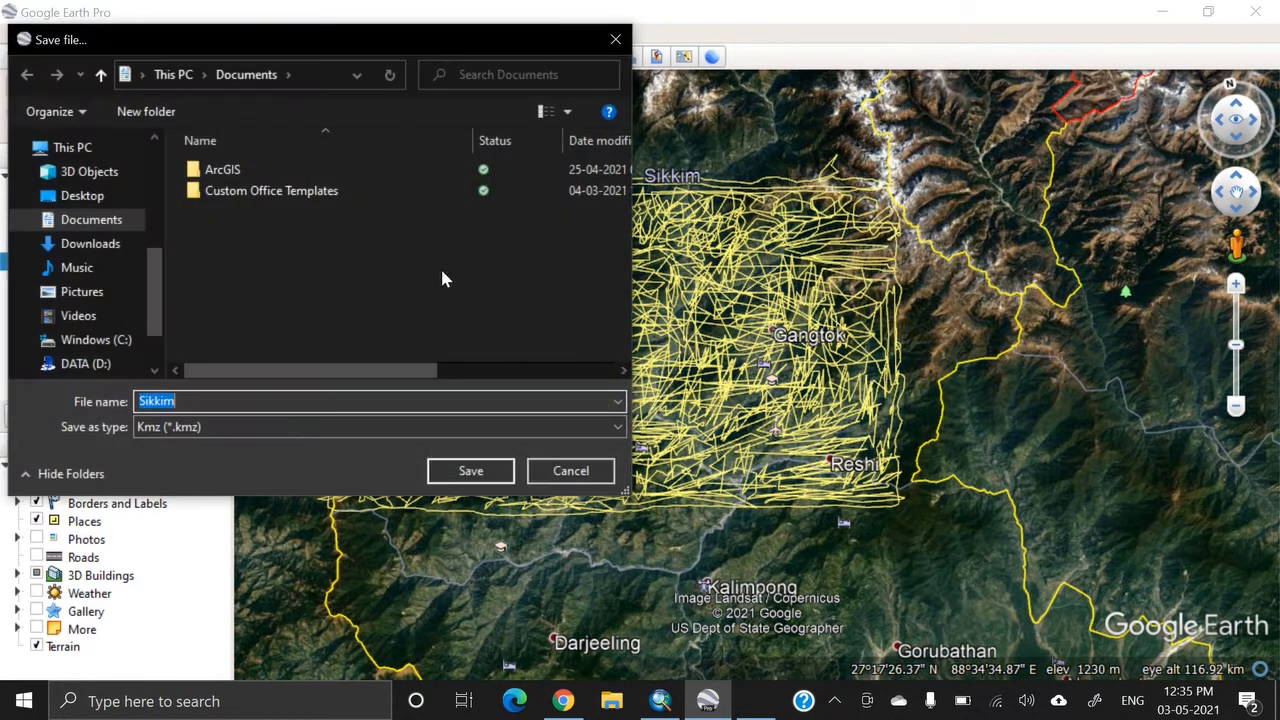
left_click_drag(275, 60, 491, 80)
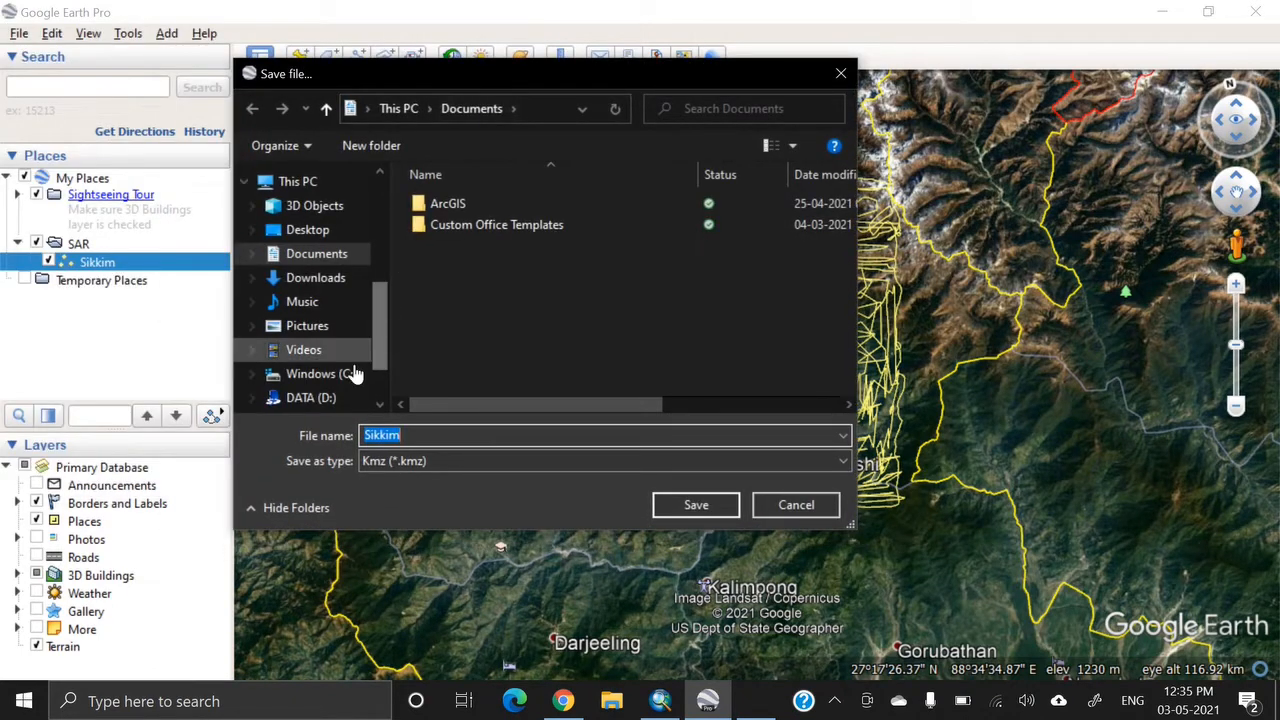
left_click(322, 376)
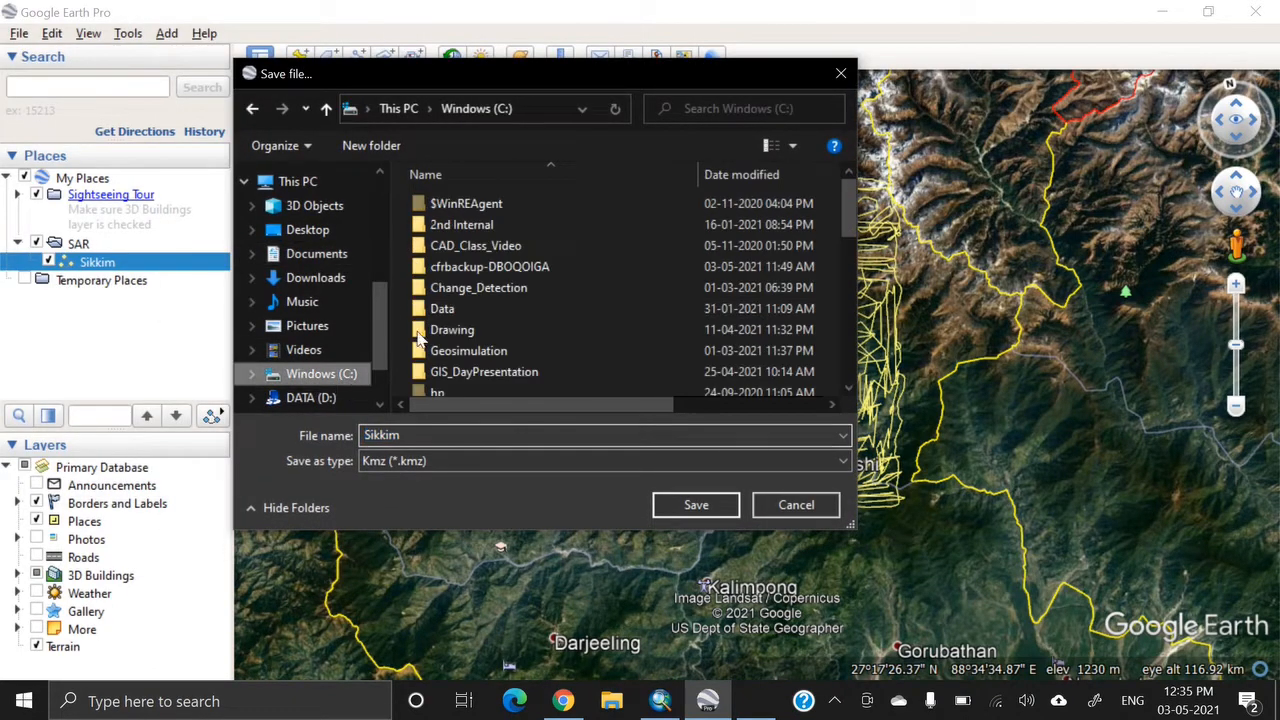
left_click(380, 160)
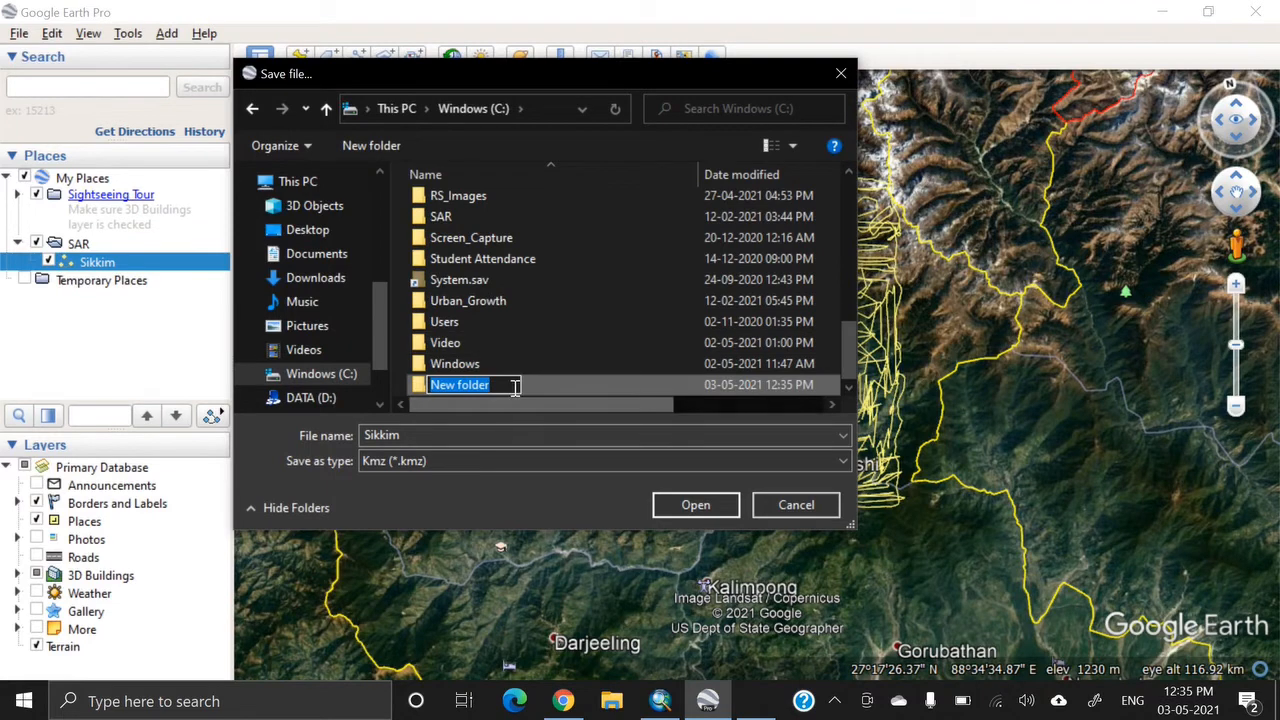
type("DE")
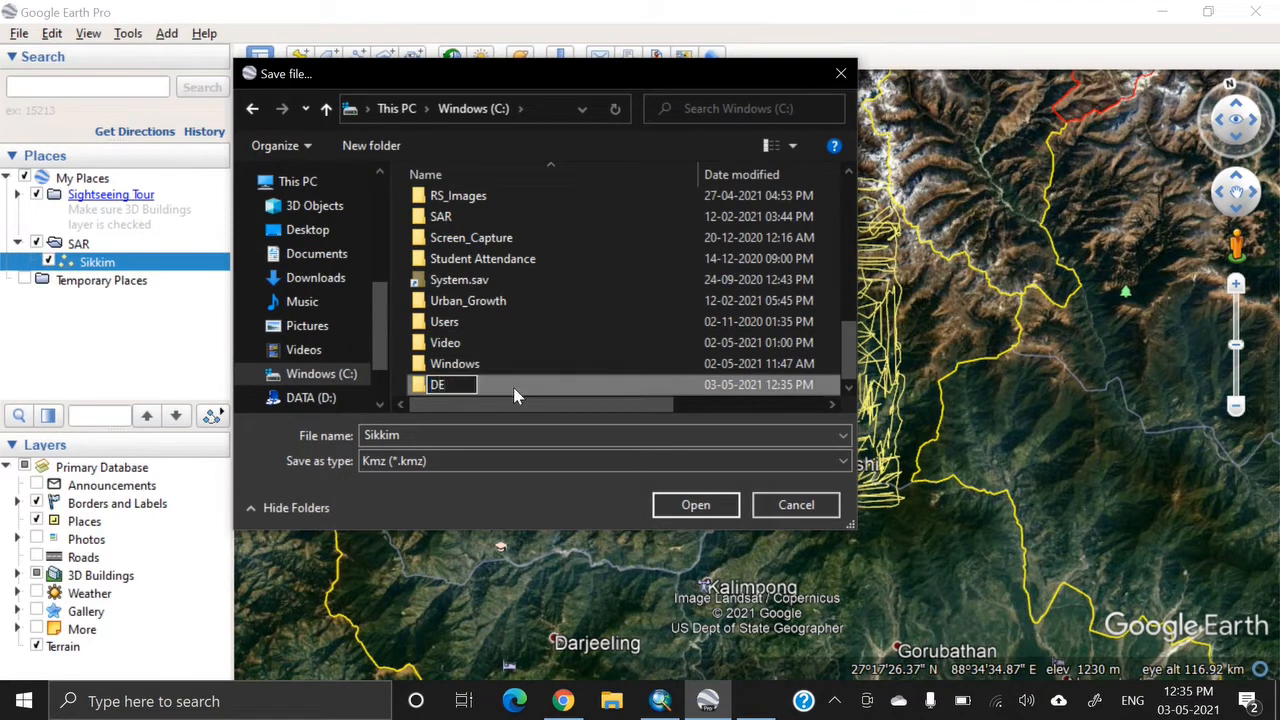
type("M")
key("Return")
double_click(445, 385)
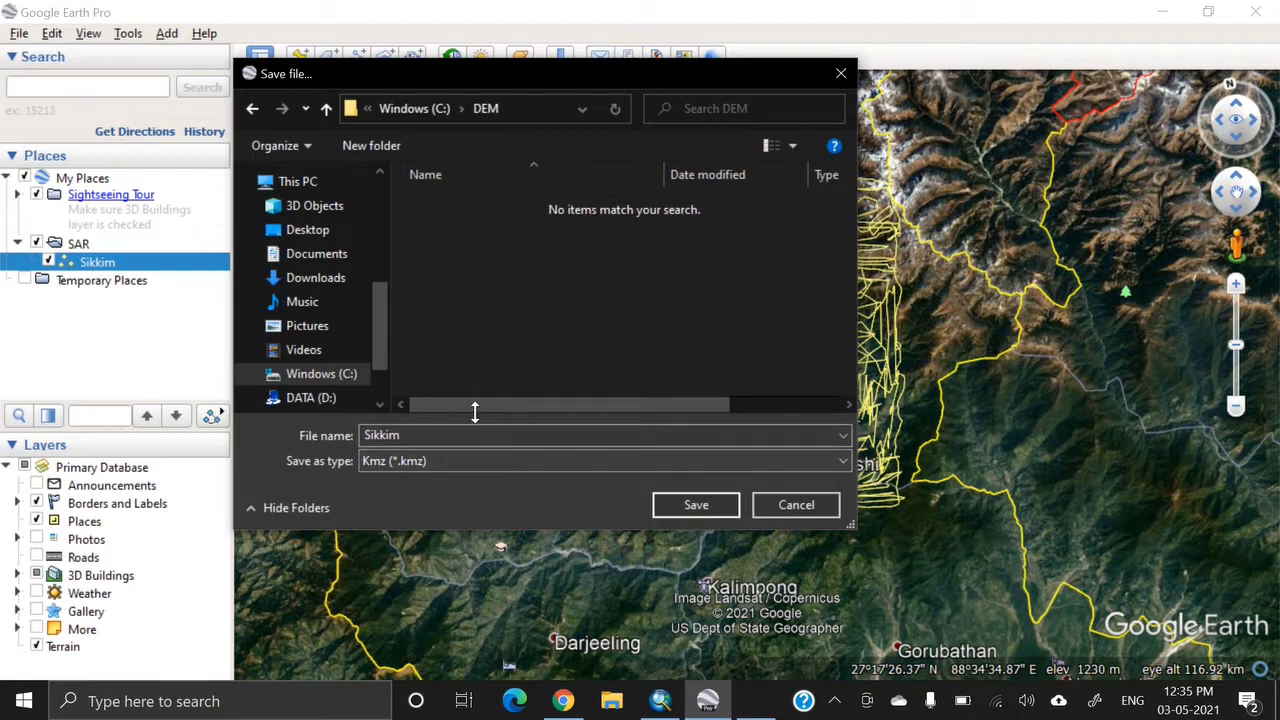
Save the path in the DEM folder as Sikkim in Kml (*.kml) format.
double_click(398, 436)
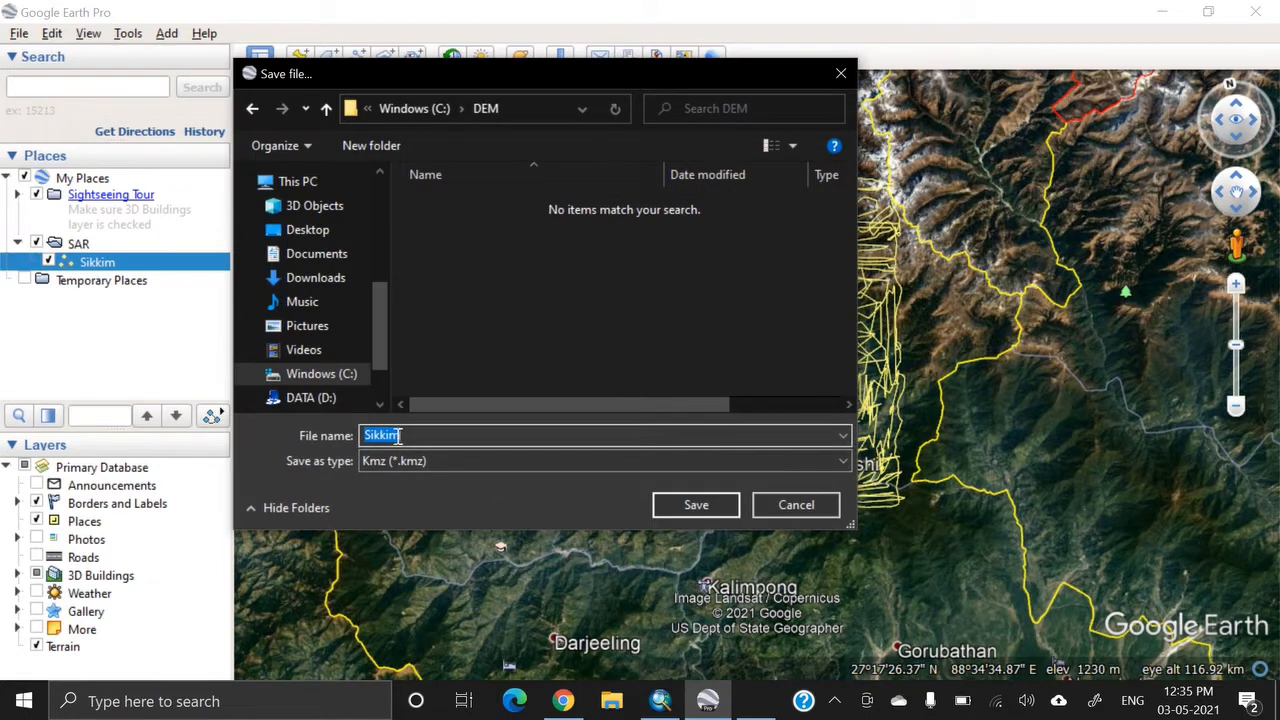
left_click(418, 436)
left_click(434, 458)
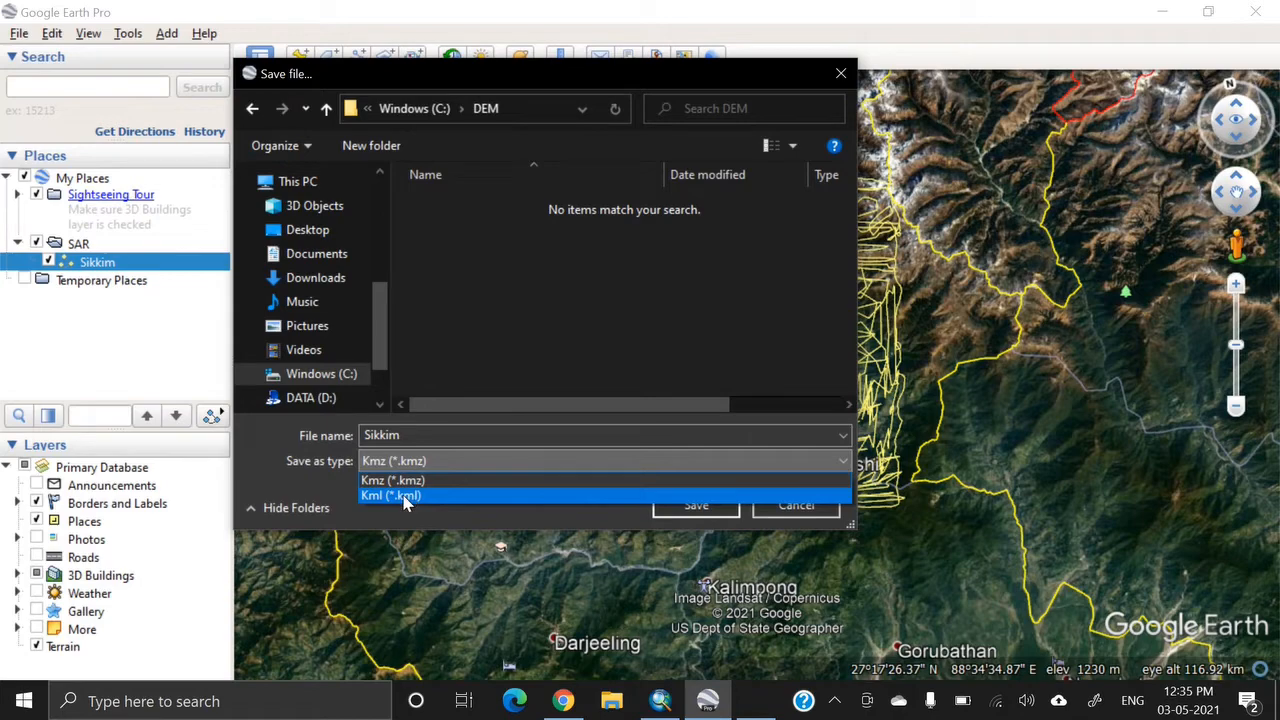
left_click(399, 494)
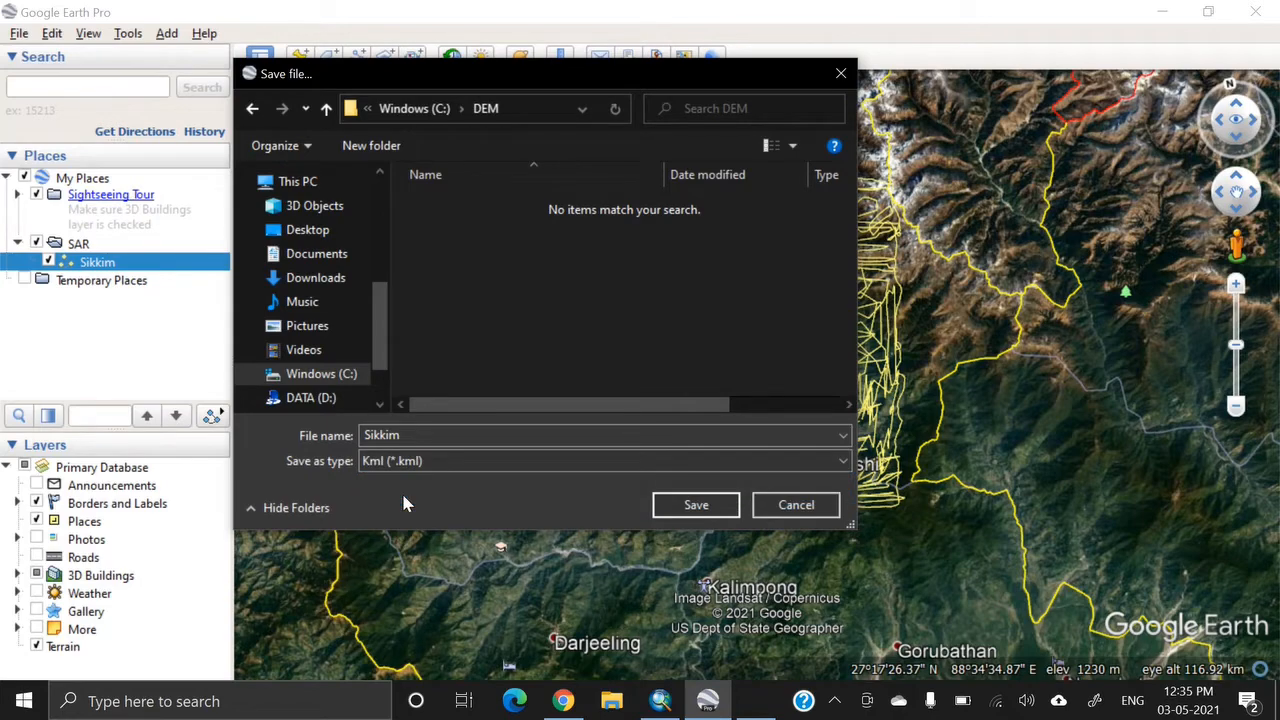
left_click(696, 505)
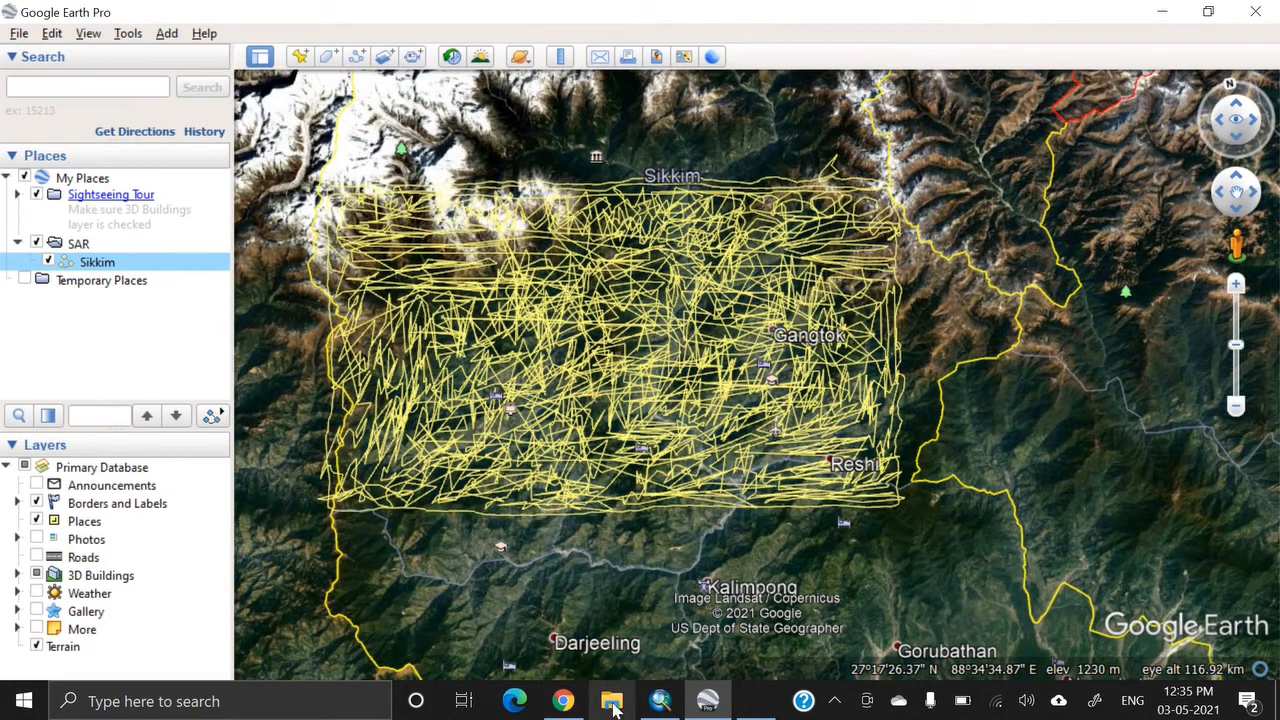
Switch to File Explorer, check the saved Sikkim file in C:\DEM, and minimize the window.
left_click(614, 704)
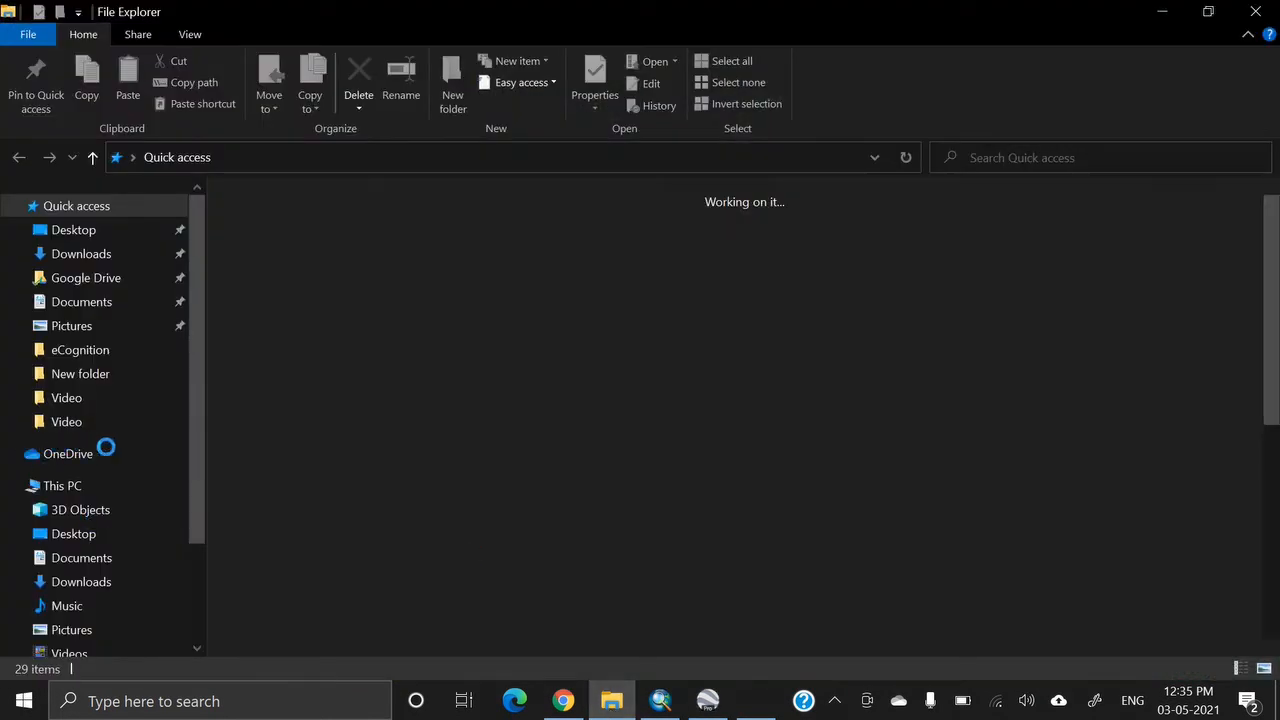
scroll(116, 475, "down", 1)
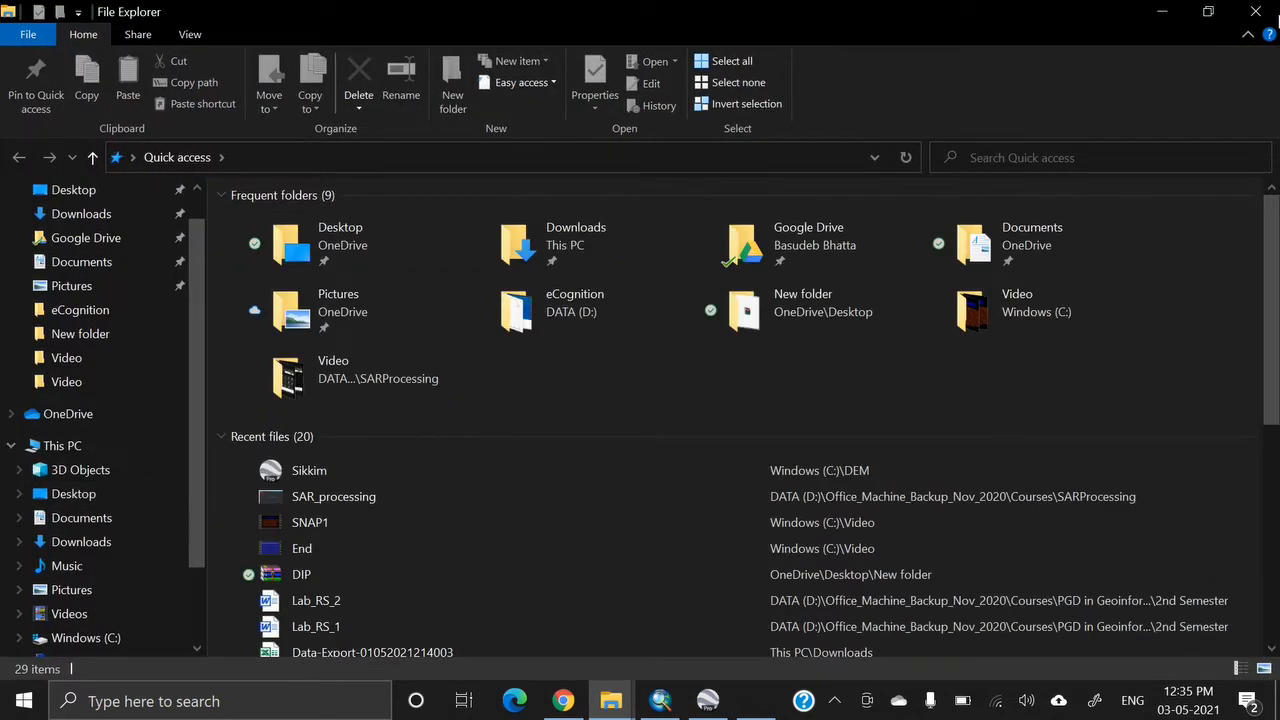
scroll(148, 552, "down", 1)
scroll(130, 556, "down", 1)
left_click(125, 542)
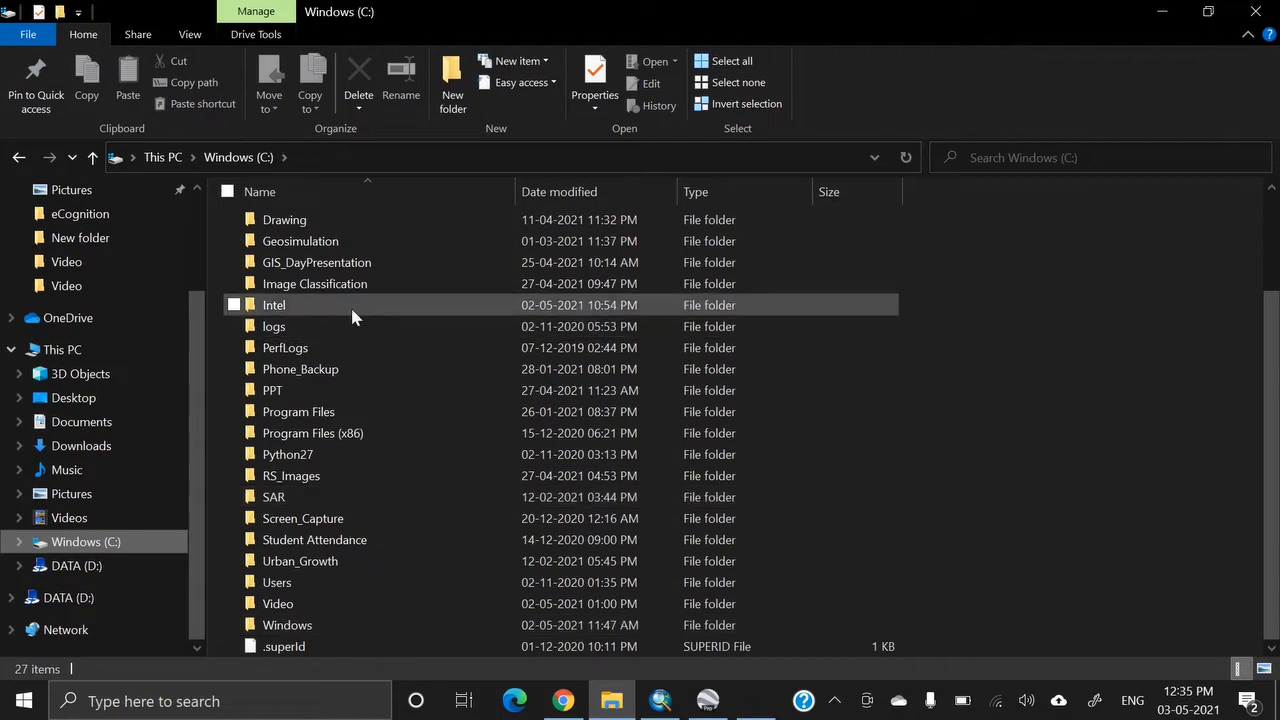
scroll(352, 308, "up", 2)
double_click(281, 333)
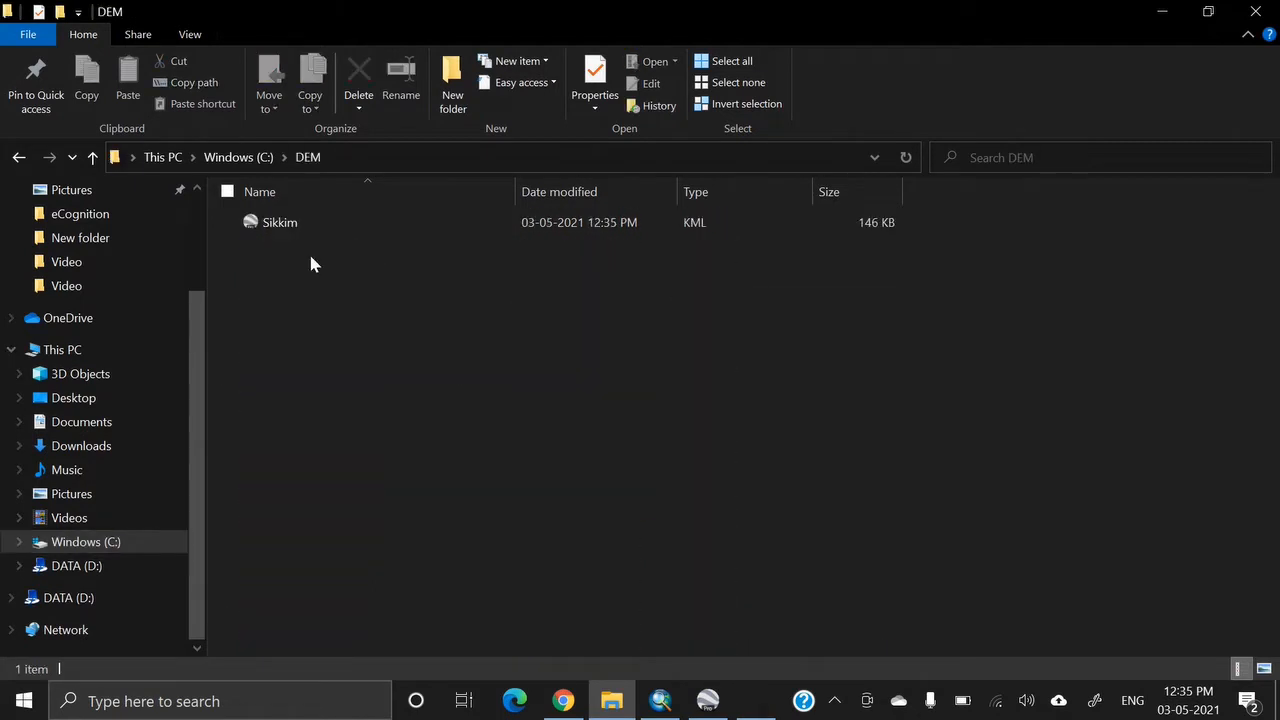
left_click(275, 224)
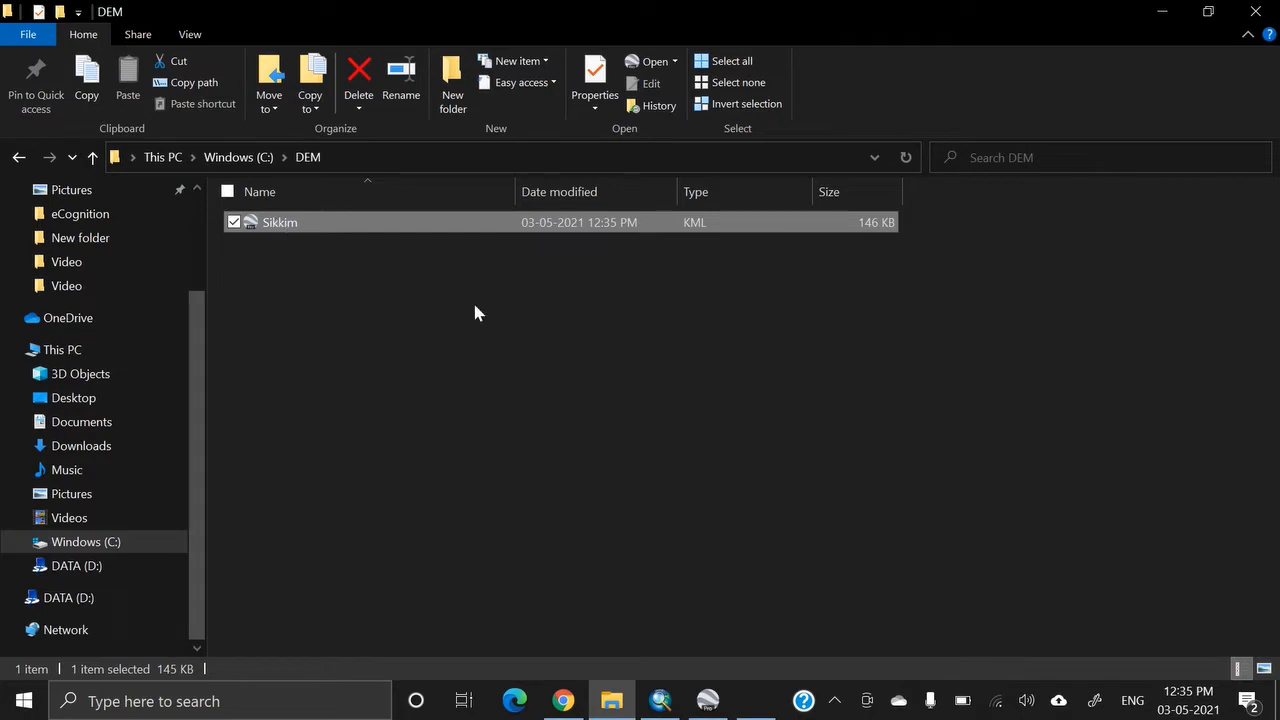
left_click(736, 332)
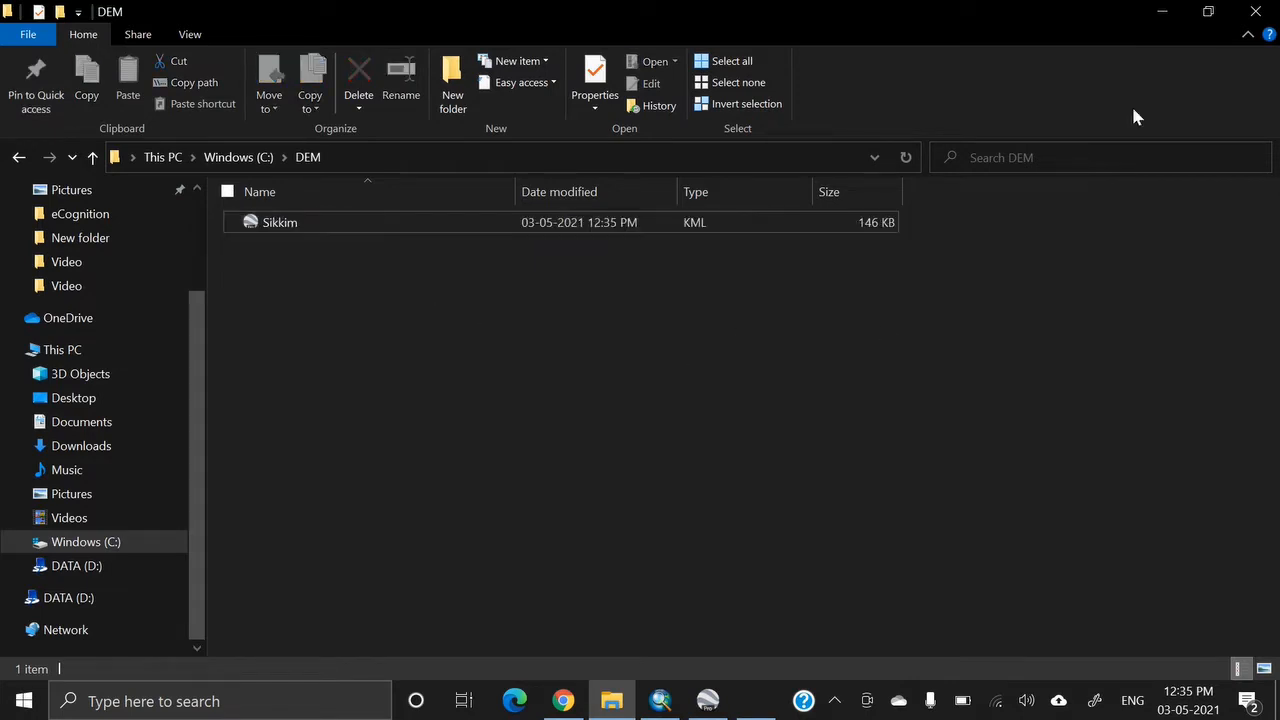
left_click(1157, 20)
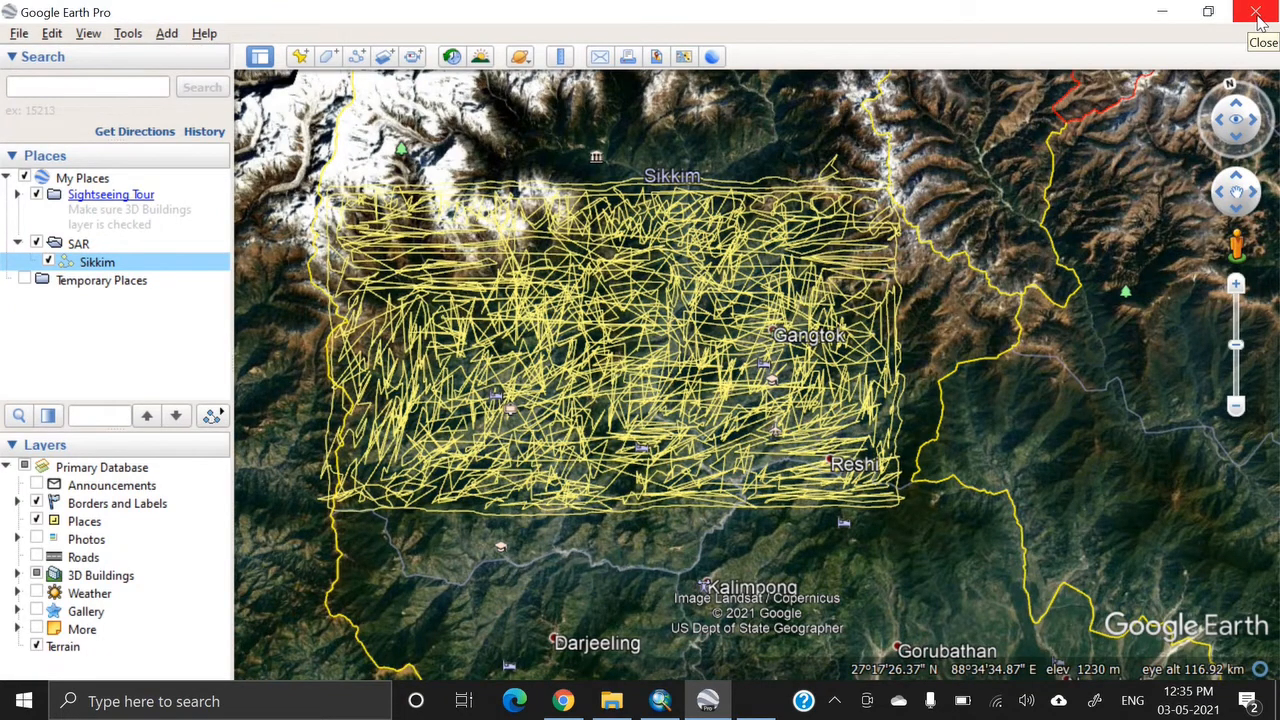
Close Google Earth Pro and switch to the gpsvisualizer.com/elevation page in Chrome, starting from its beginning.
left_click(1258, 18)
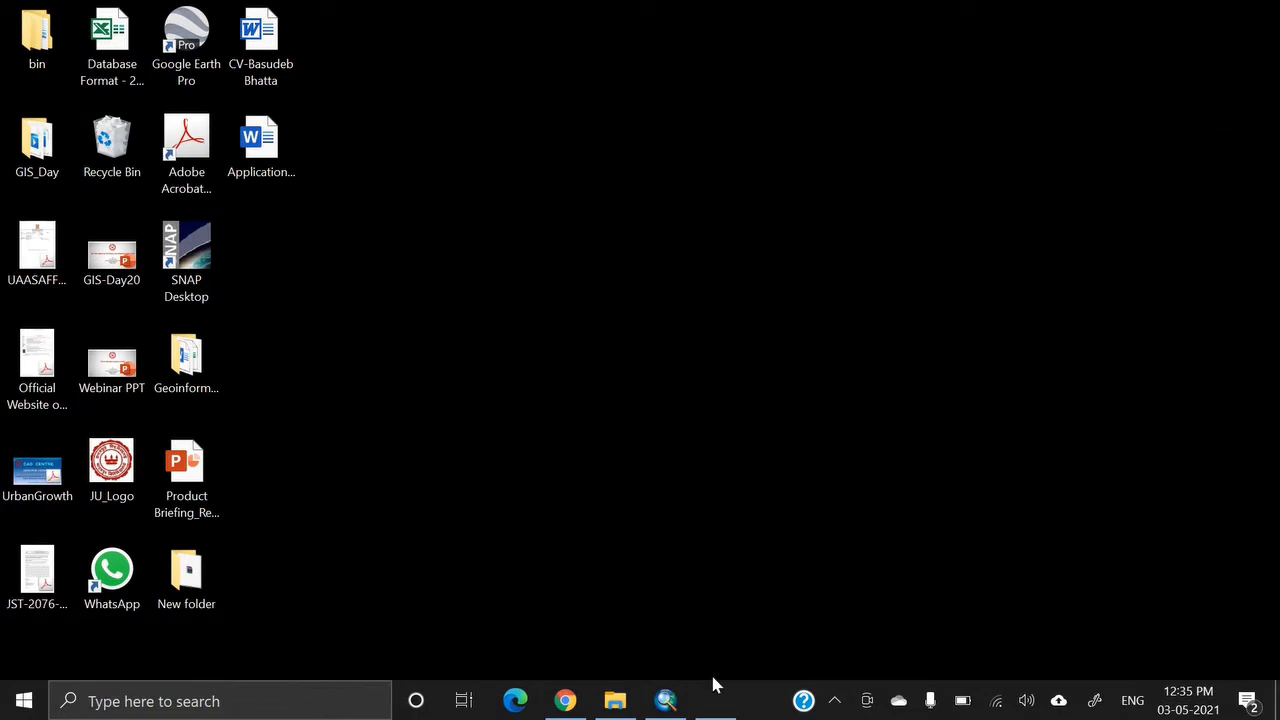
mouse_move(715, 698)
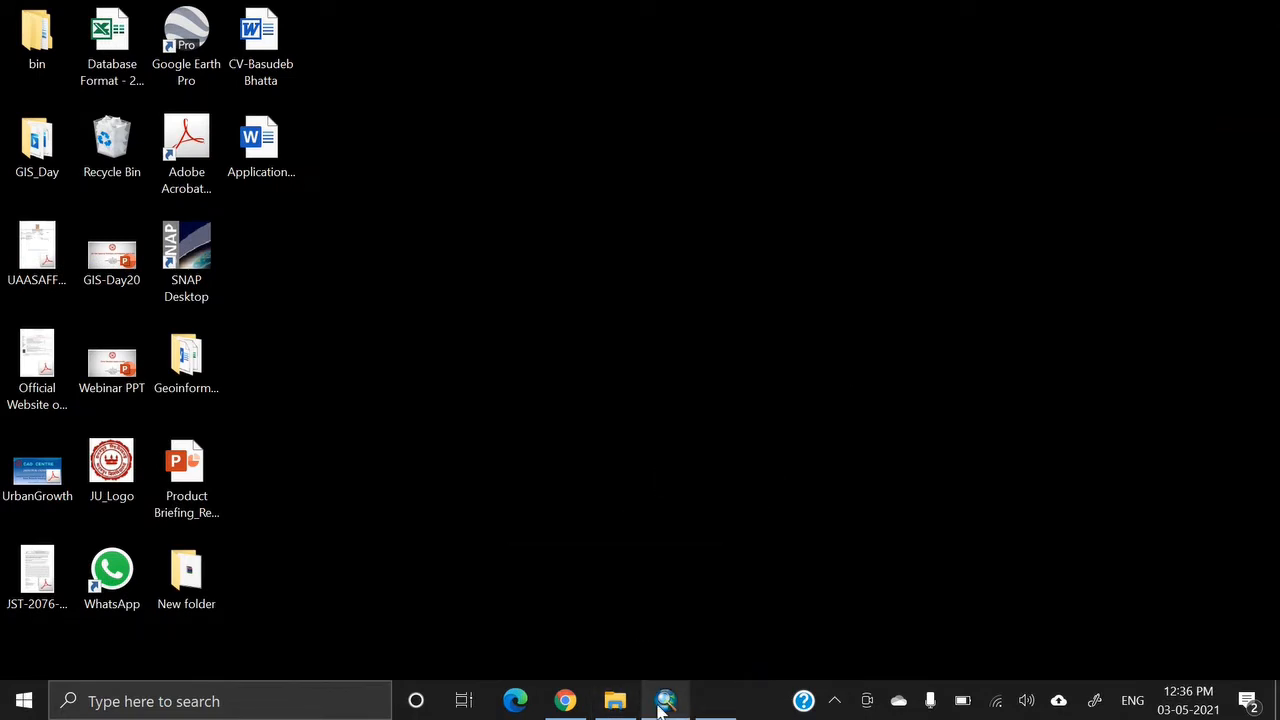
left_click(565, 700)
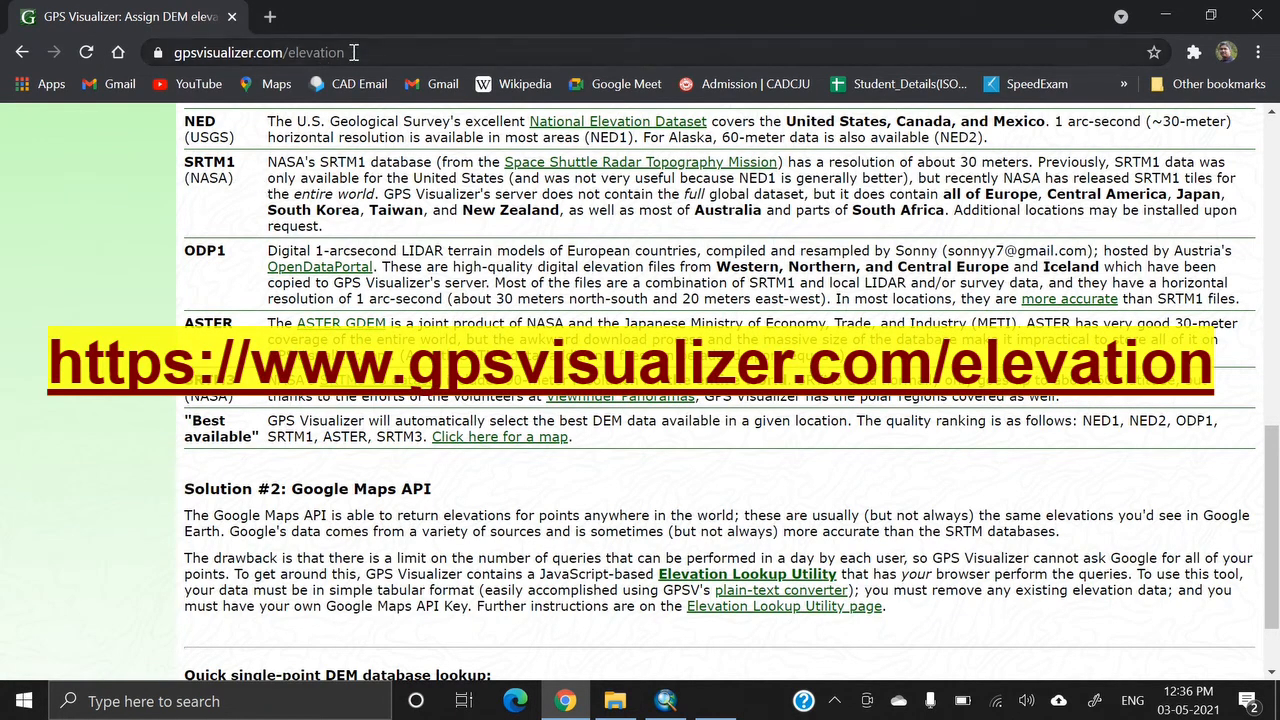
left_click_drag(353, 52, 170, 52)
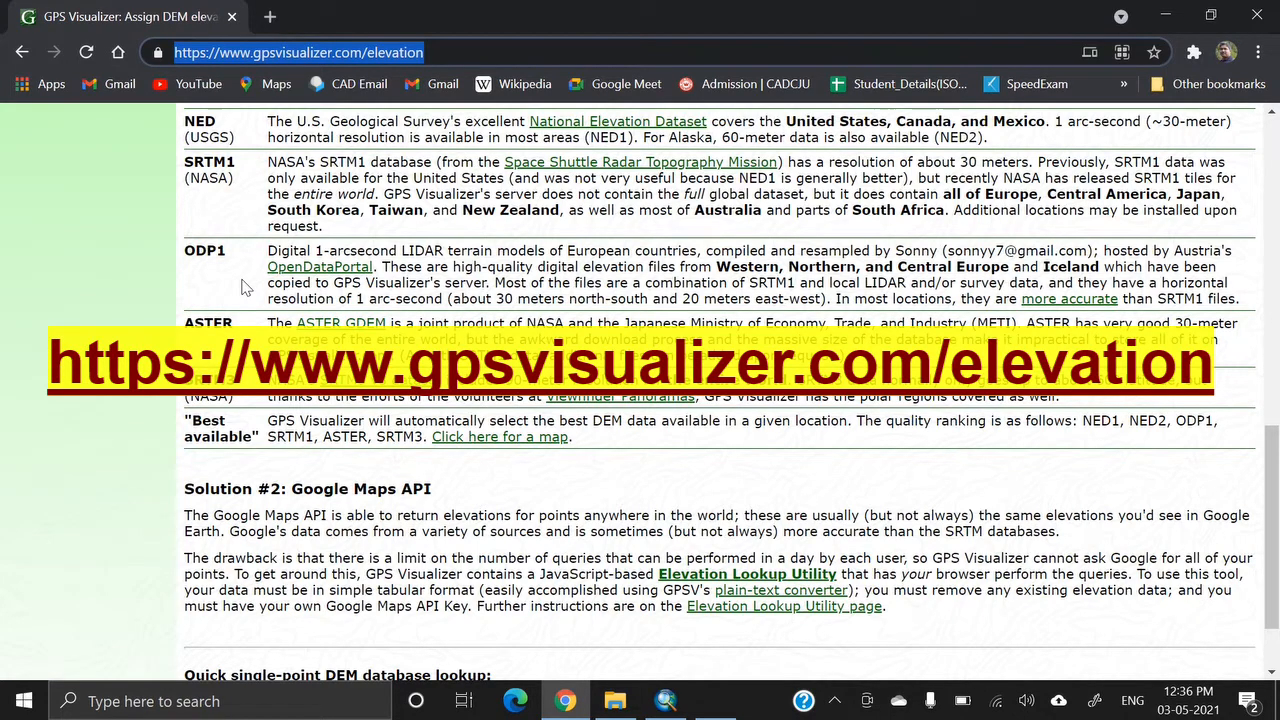
left_click(426, 253)
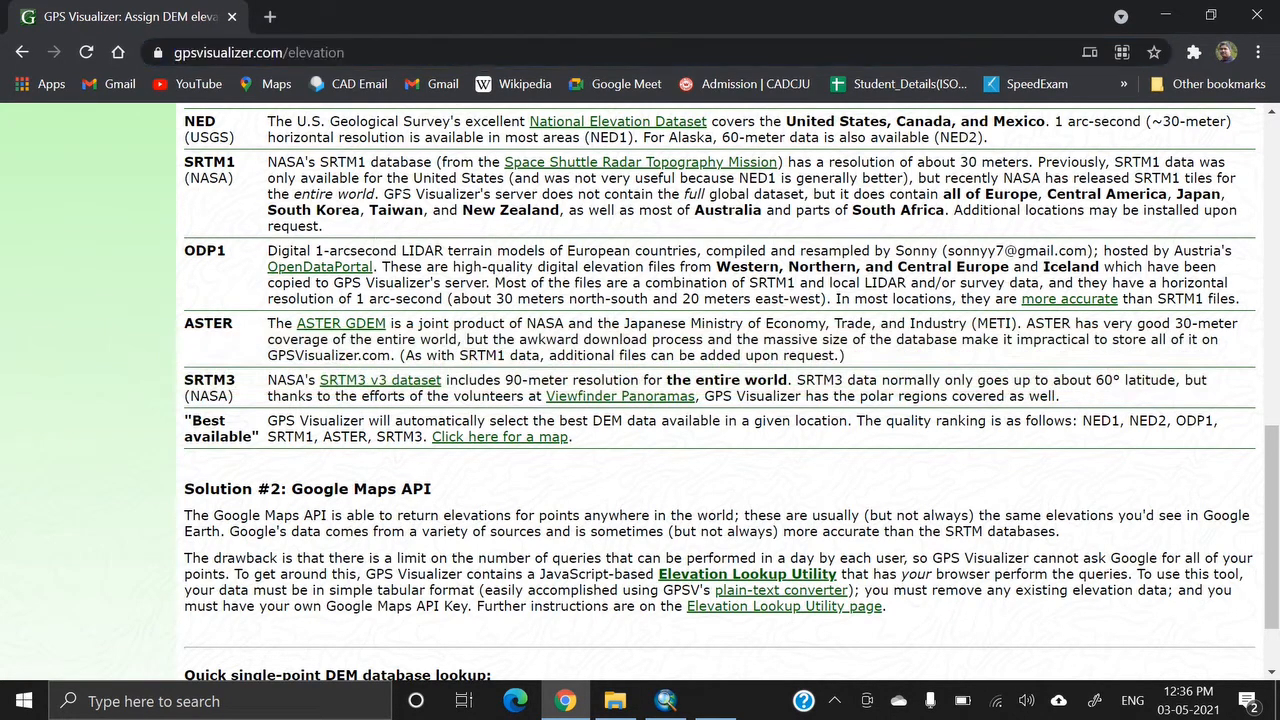
scroll(427, 254, "up", 4)
scroll(426, 253, "up", 5)
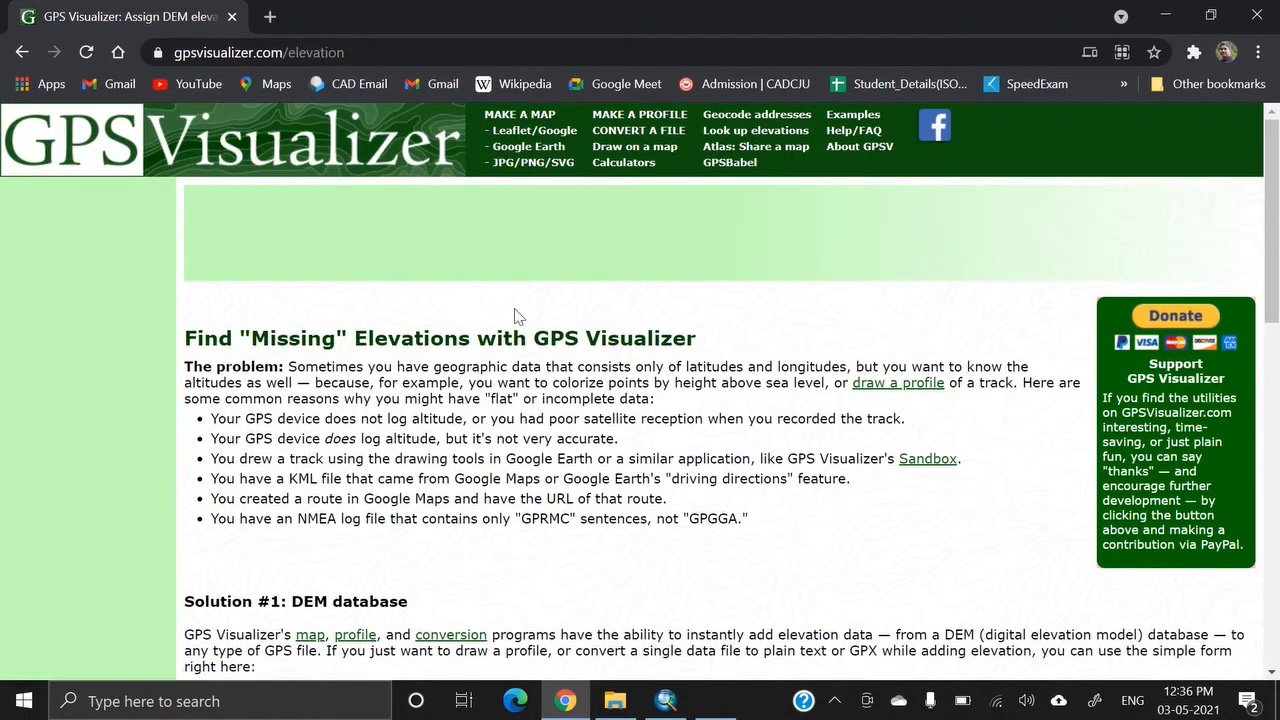
Choose Sikkim.kml from C:\DEM as the upload file in the form of the DEM database solution.
scroll(530, 302, "down", 3)
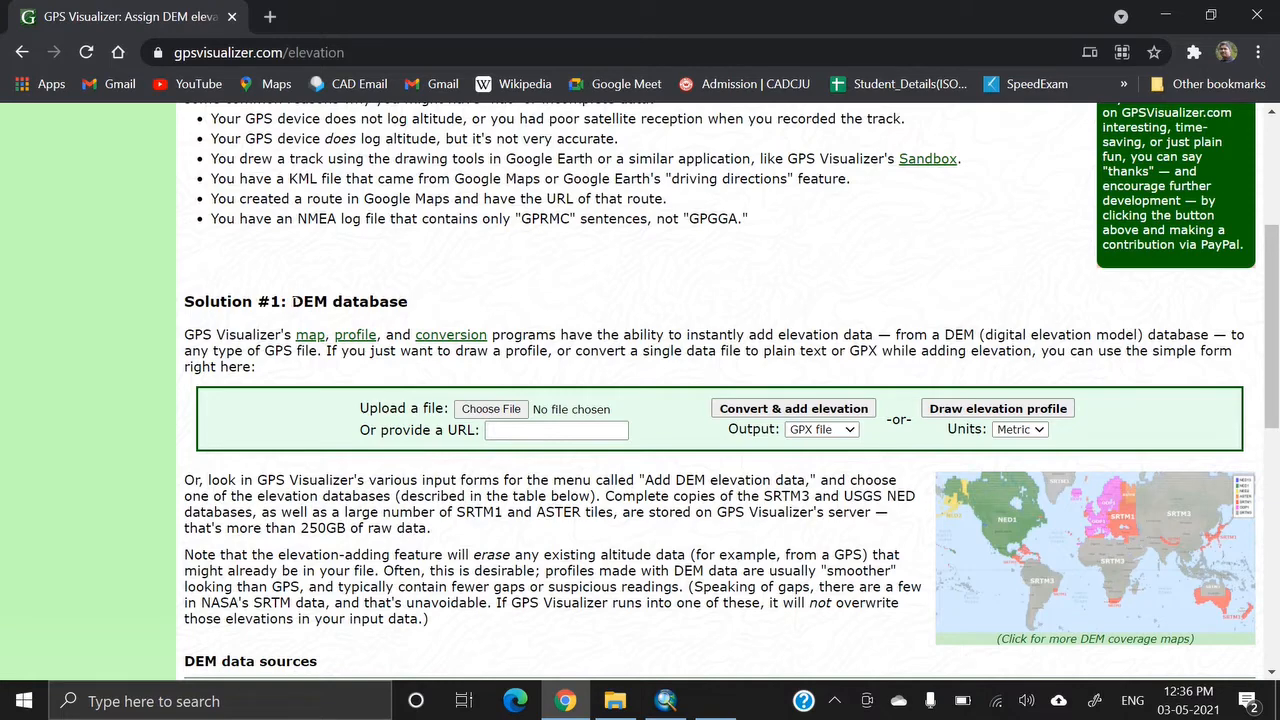
left_click_drag(292, 301, 399, 302)
left_click(500, 300)
scroll(566, 295, "down", 2)
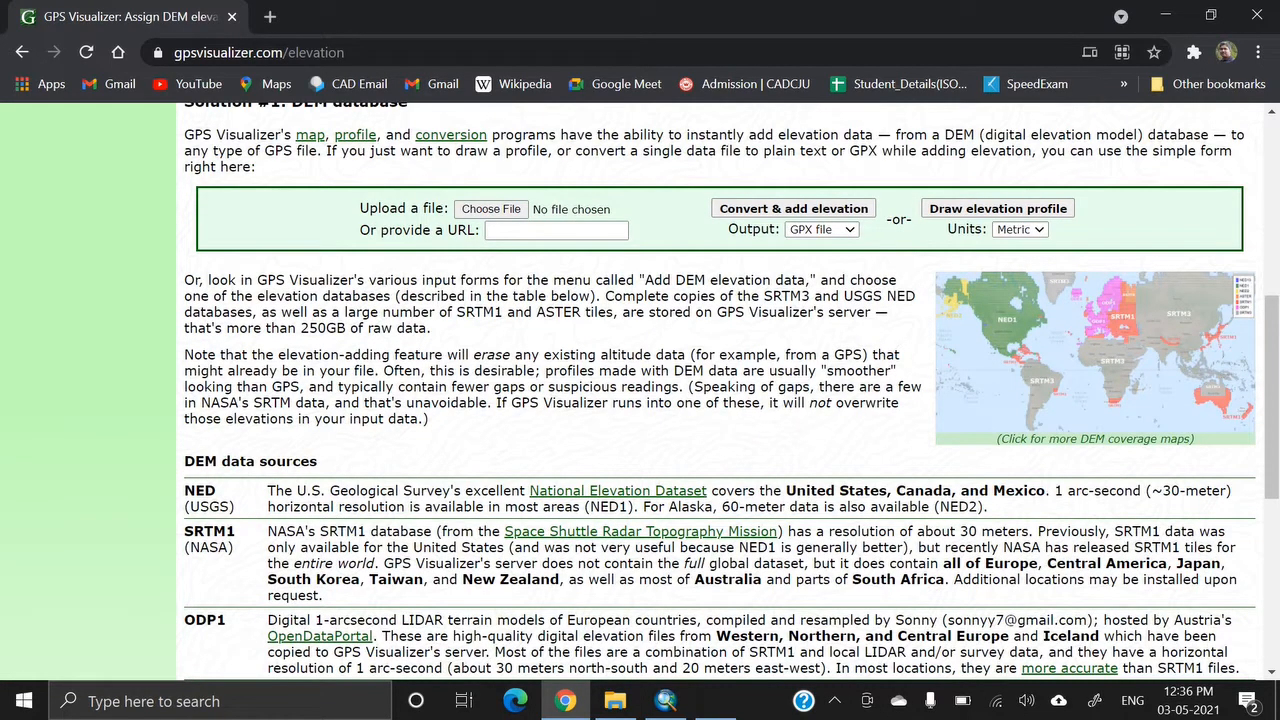
left_click(490, 212)
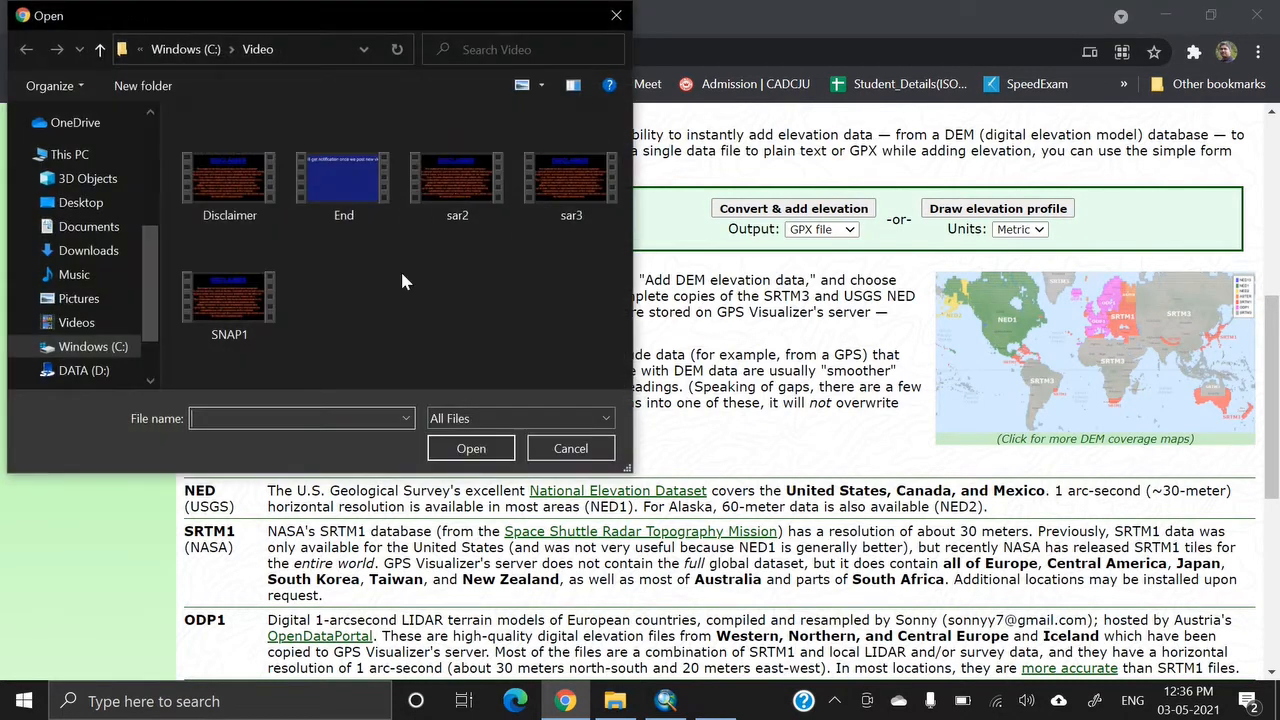
scroll(136, 330, "down", 1)
left_click(88, 284)
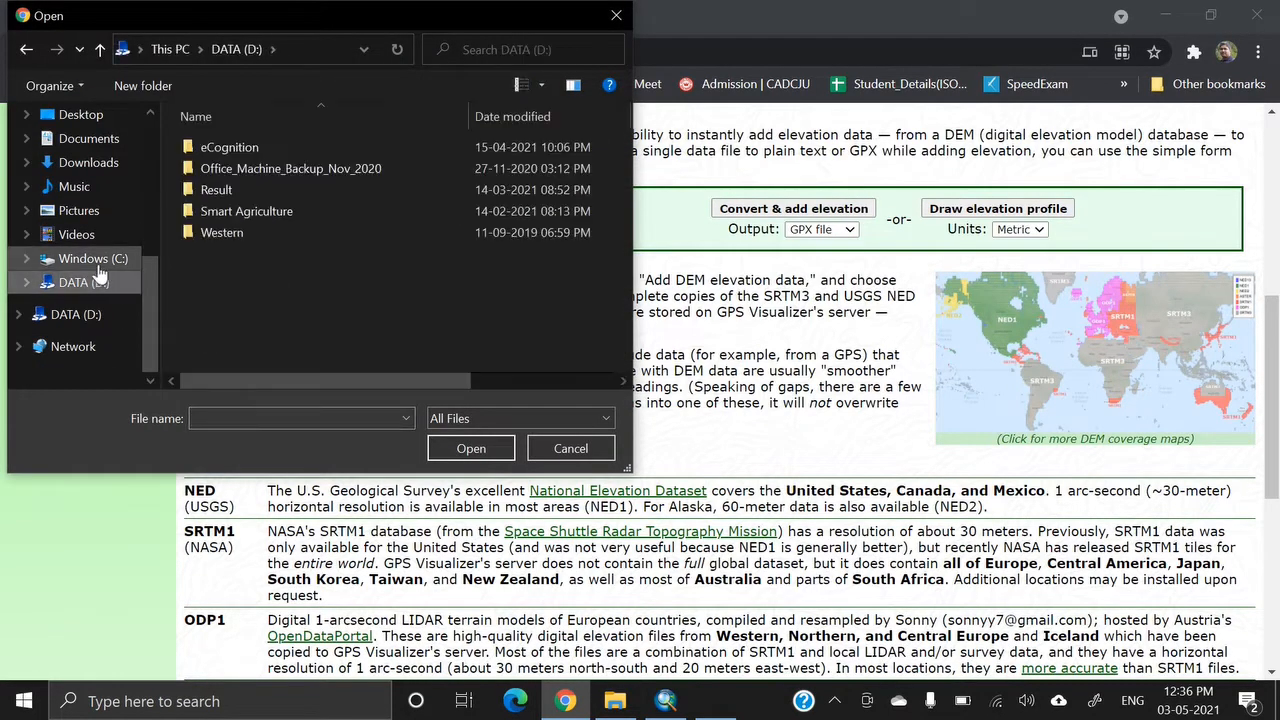
left_click(92, 260)
double_click(205, 254)
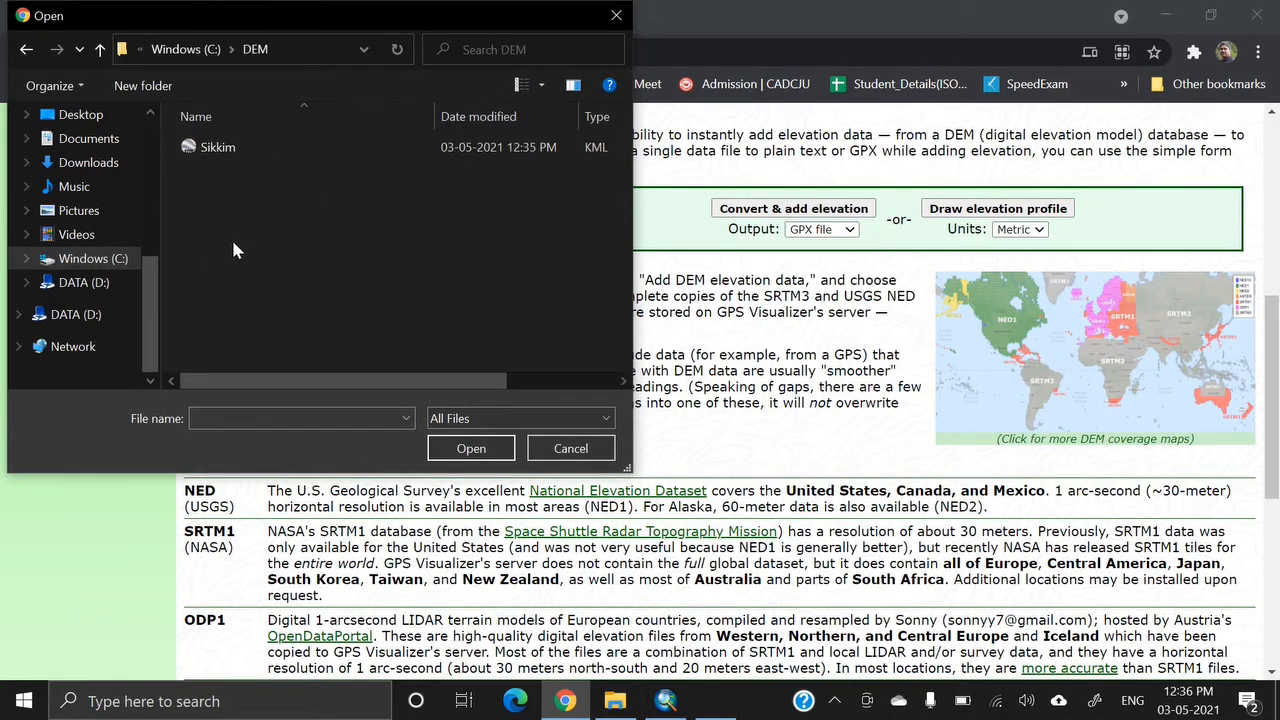
left_click(216, 148)
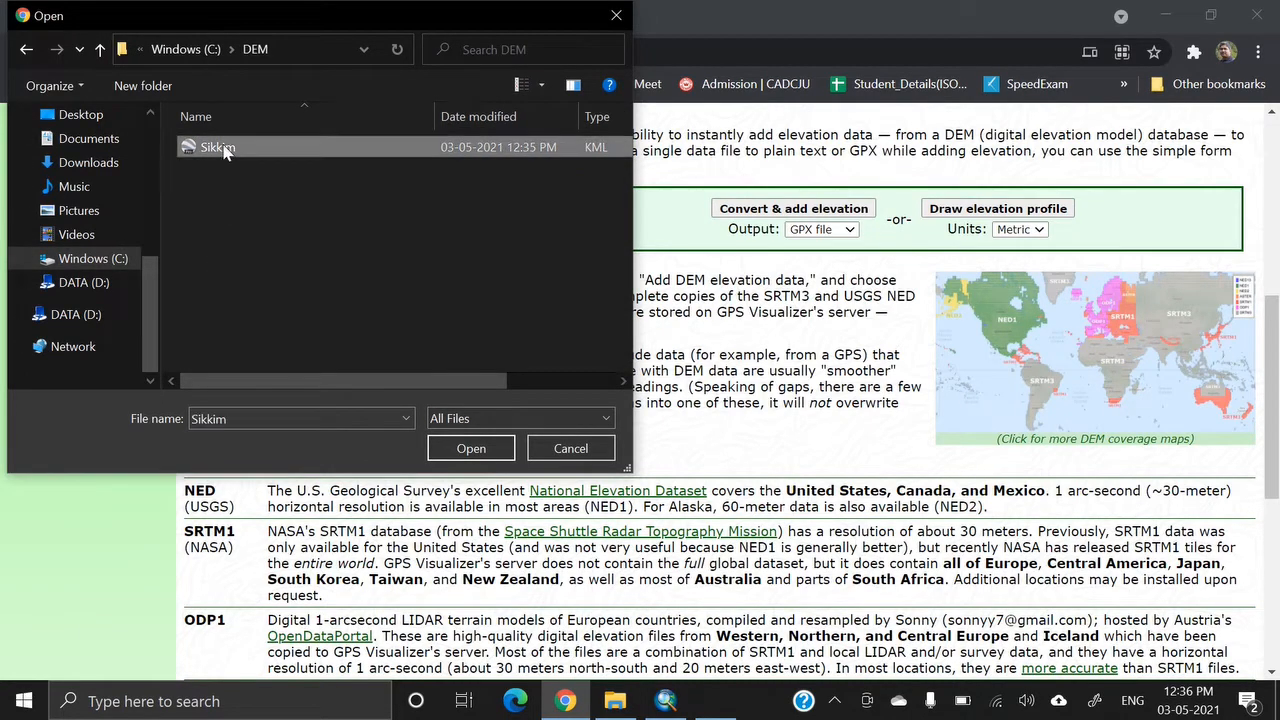
left_click(471, 449)
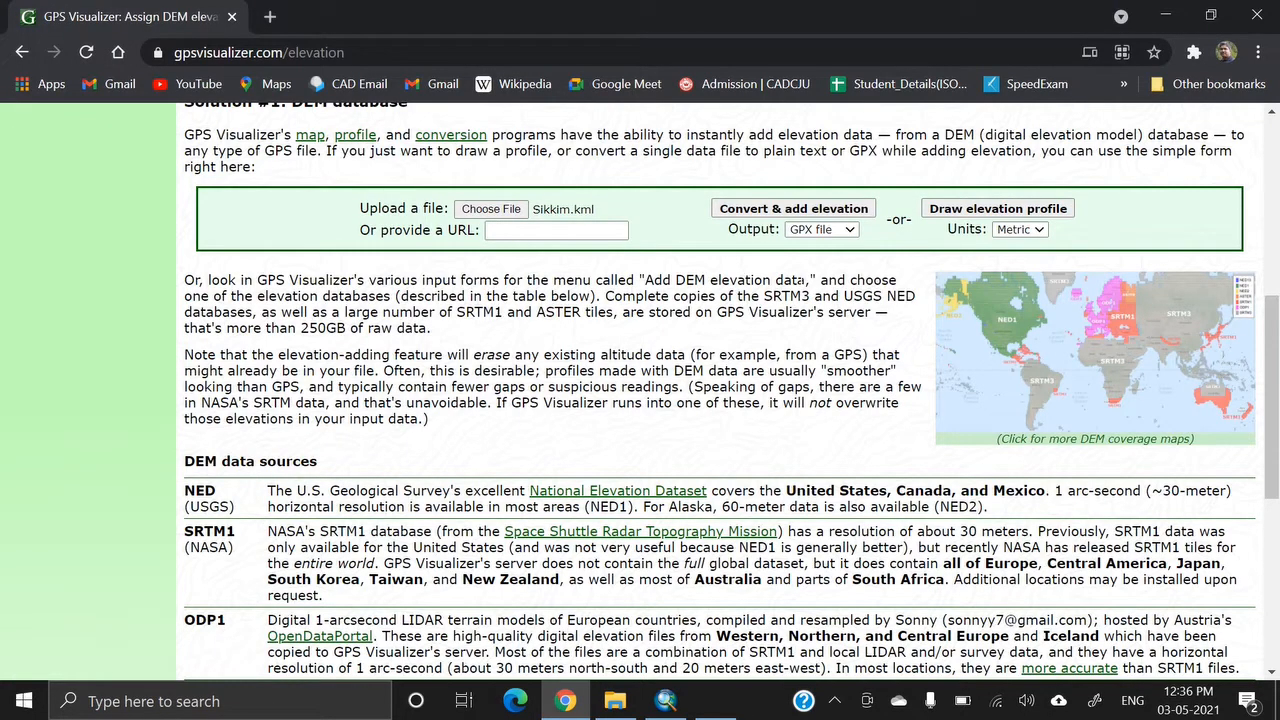
Set the conversion output to GPX file and the elevation profile units to Metric.
left_click(842, 232)
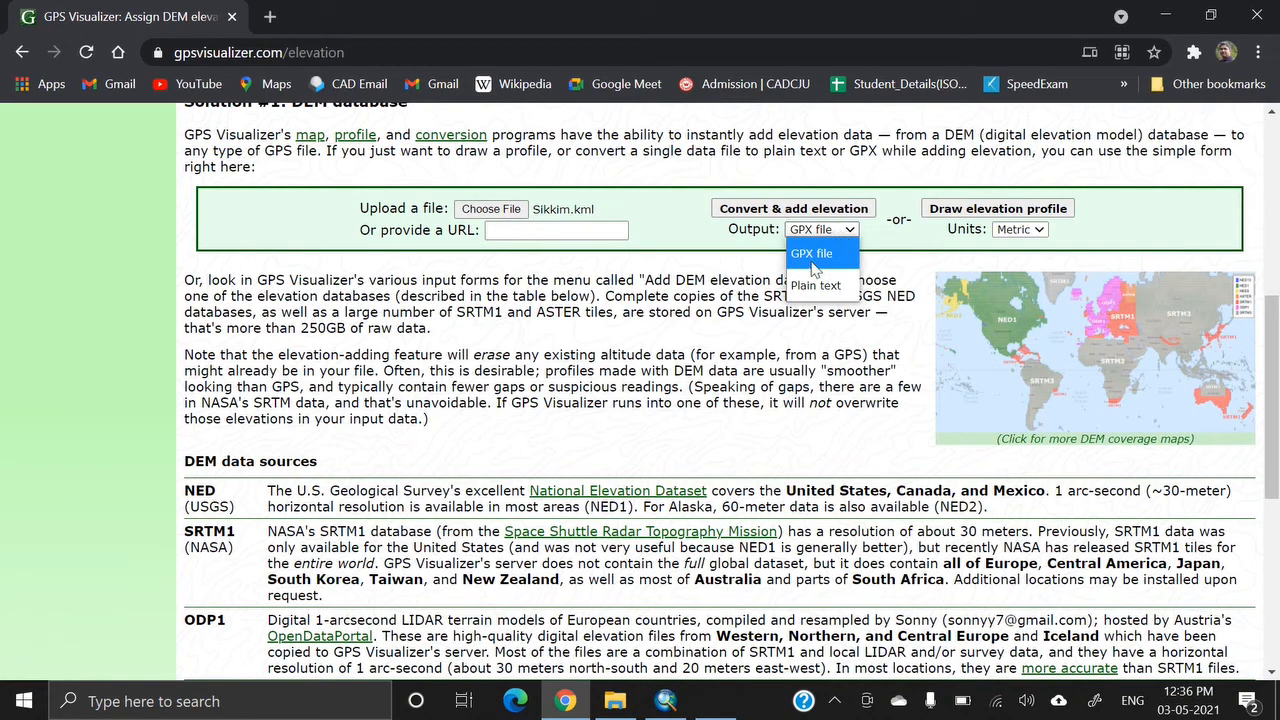
left_click(808, 254)
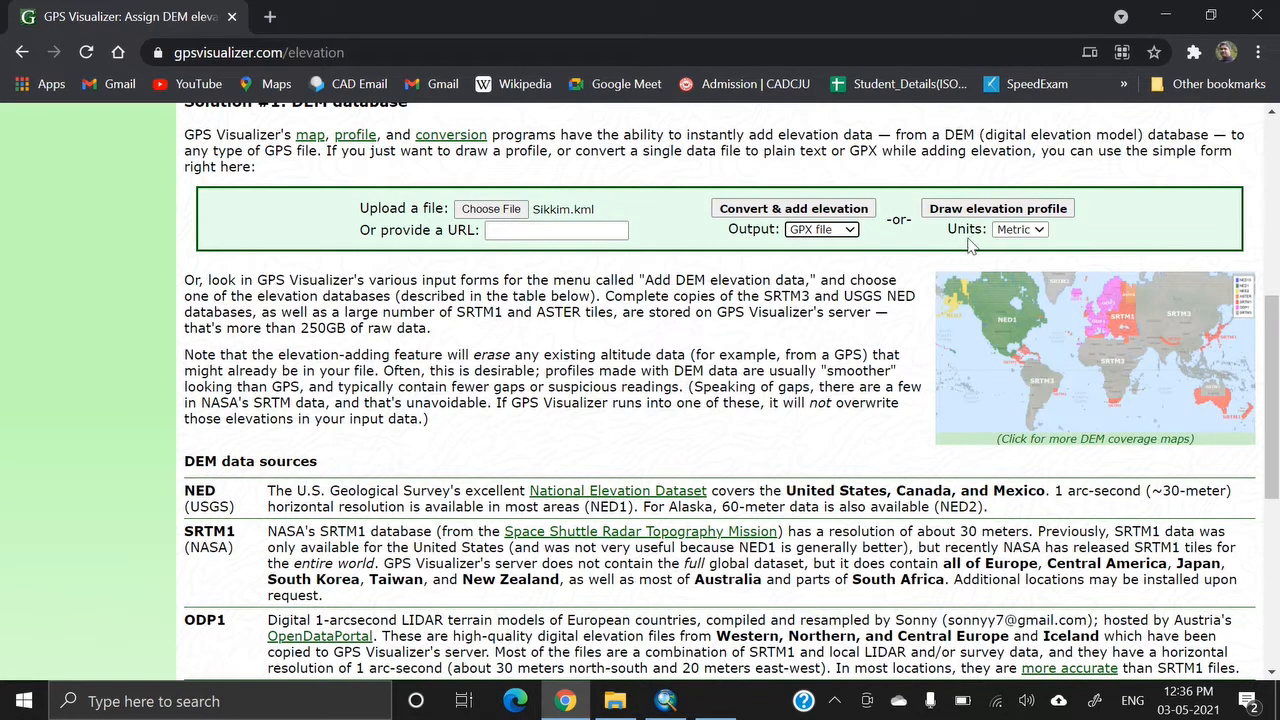
left_click(1020, 230)
left_click(1022, 250)
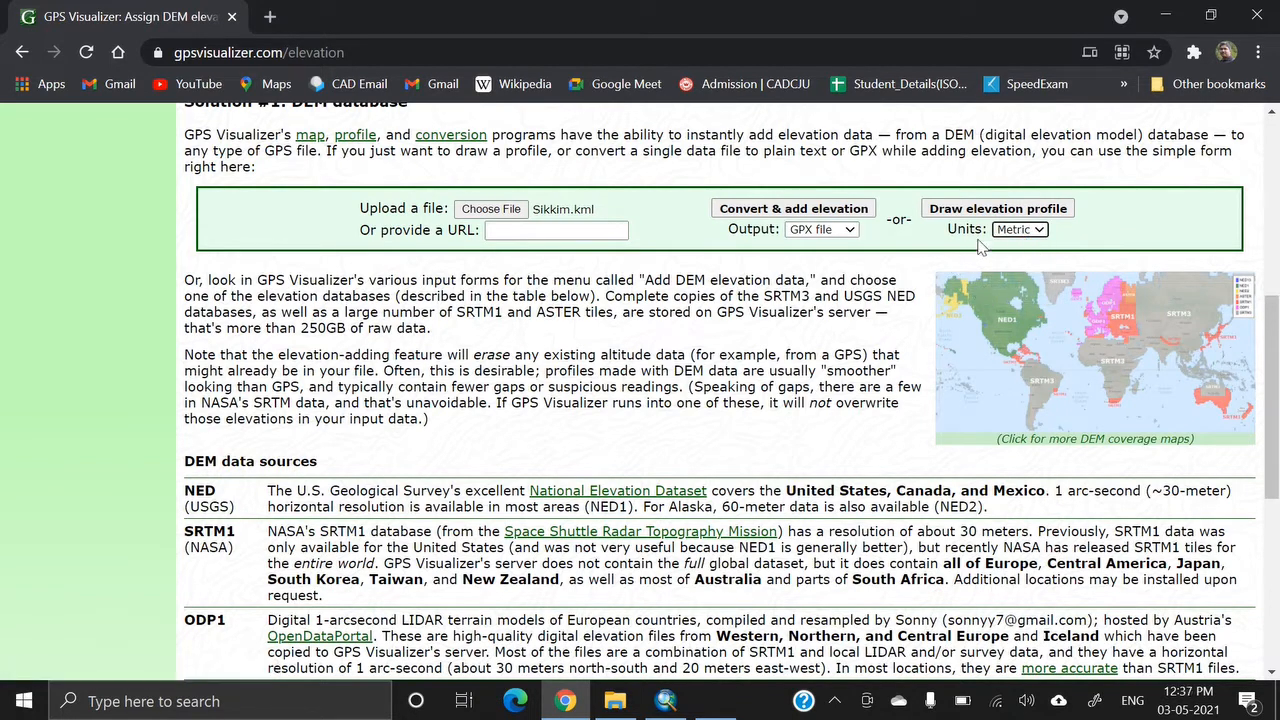
scroll(983, 246, "down", 1)
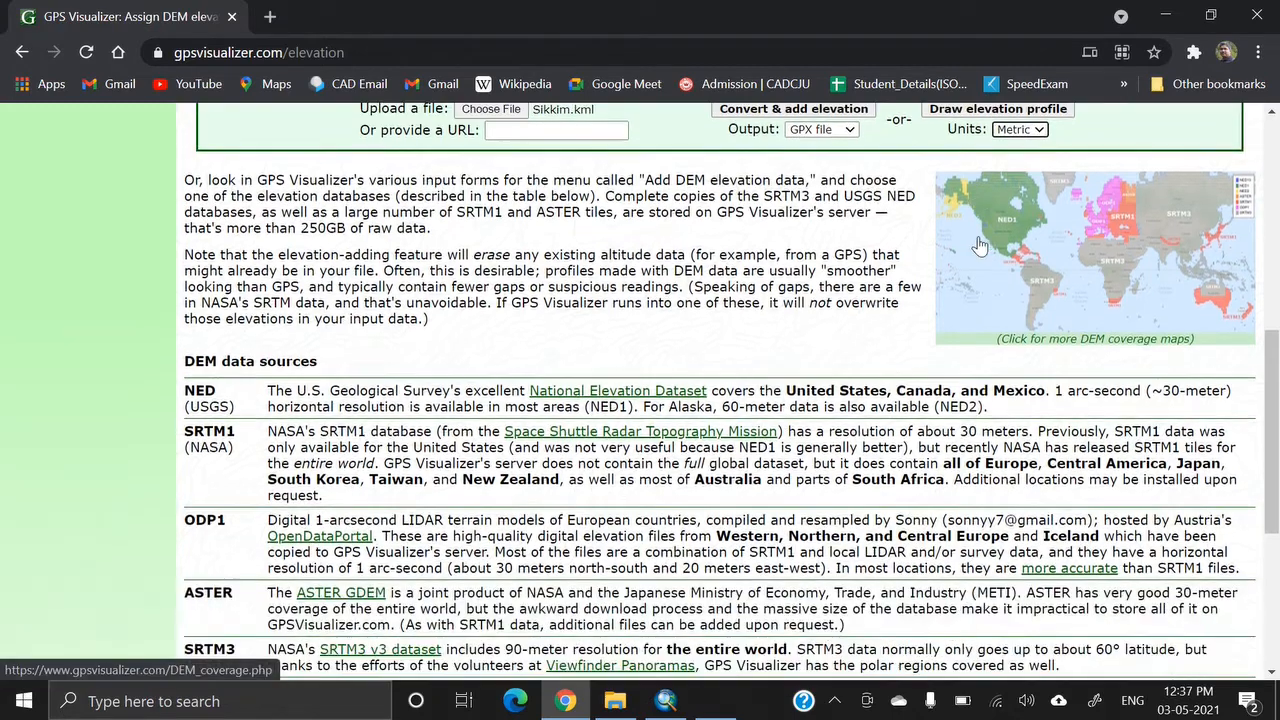
Convert the uploaded Sikkim.kml to a GPX file with DEM elevation data added.
scroll(980, 246, "up", 1)
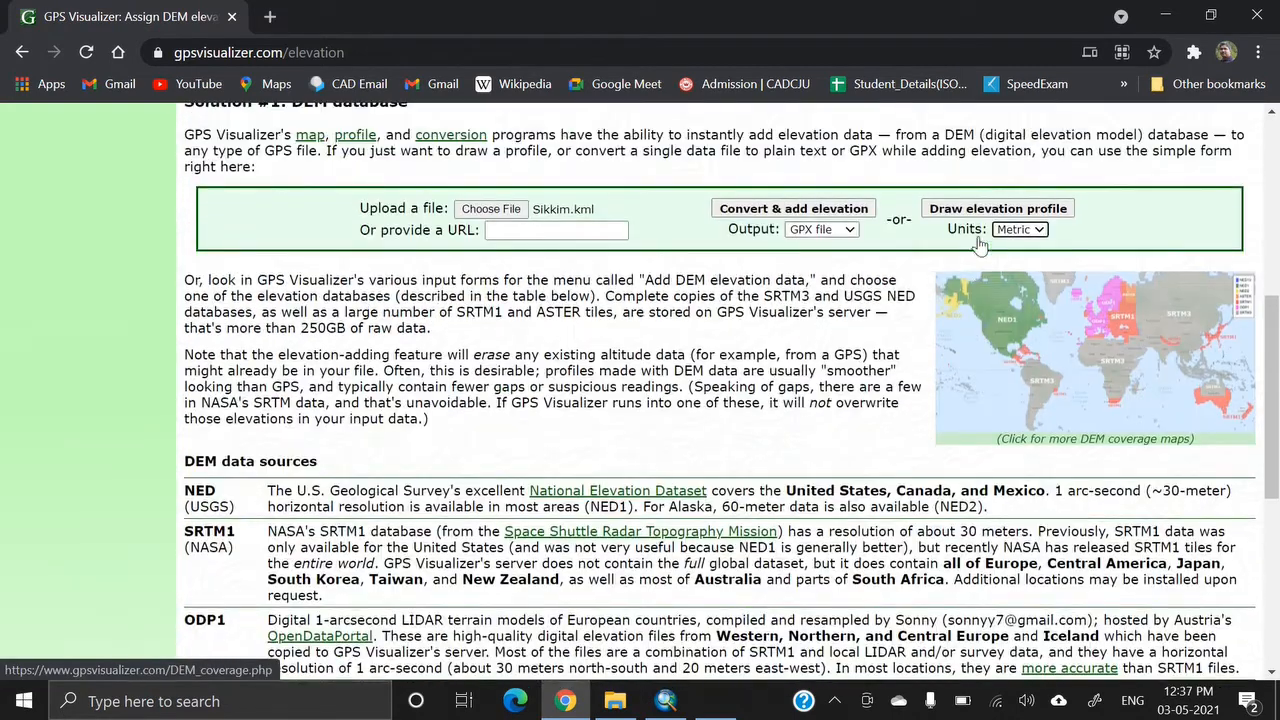
left_click(815, 210)
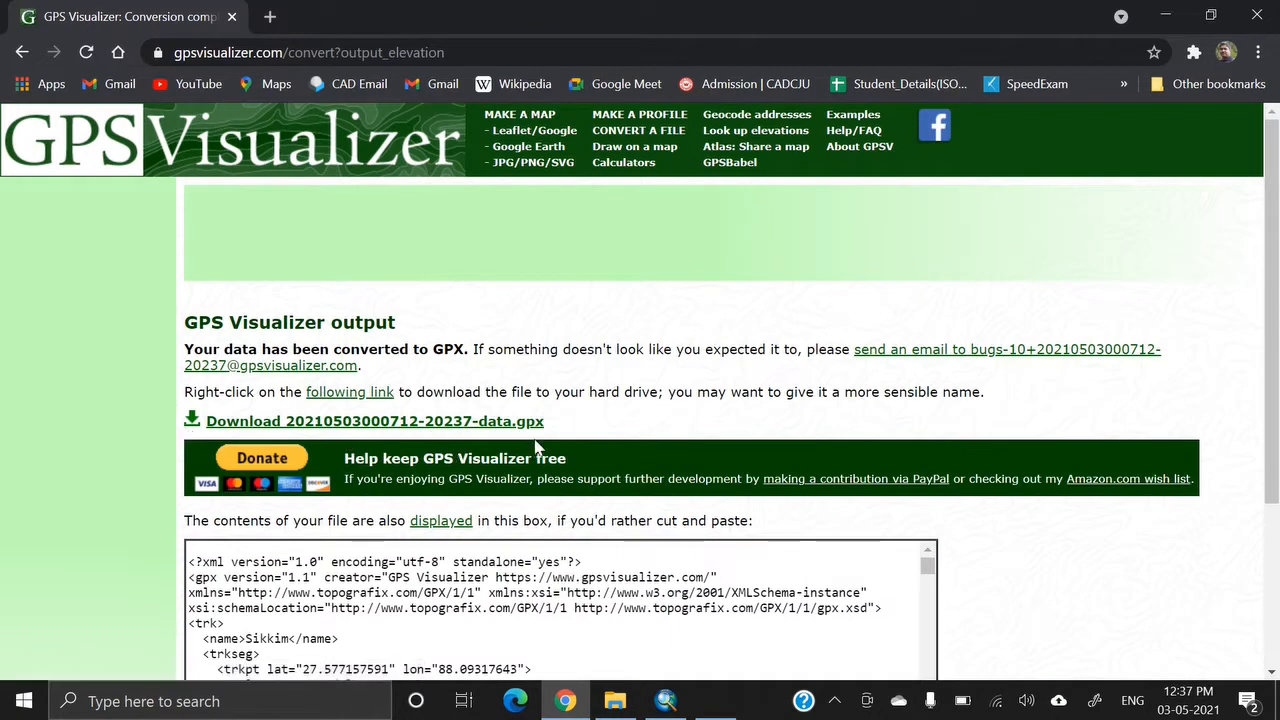
left_click_drag(544, 421, 180, 428)
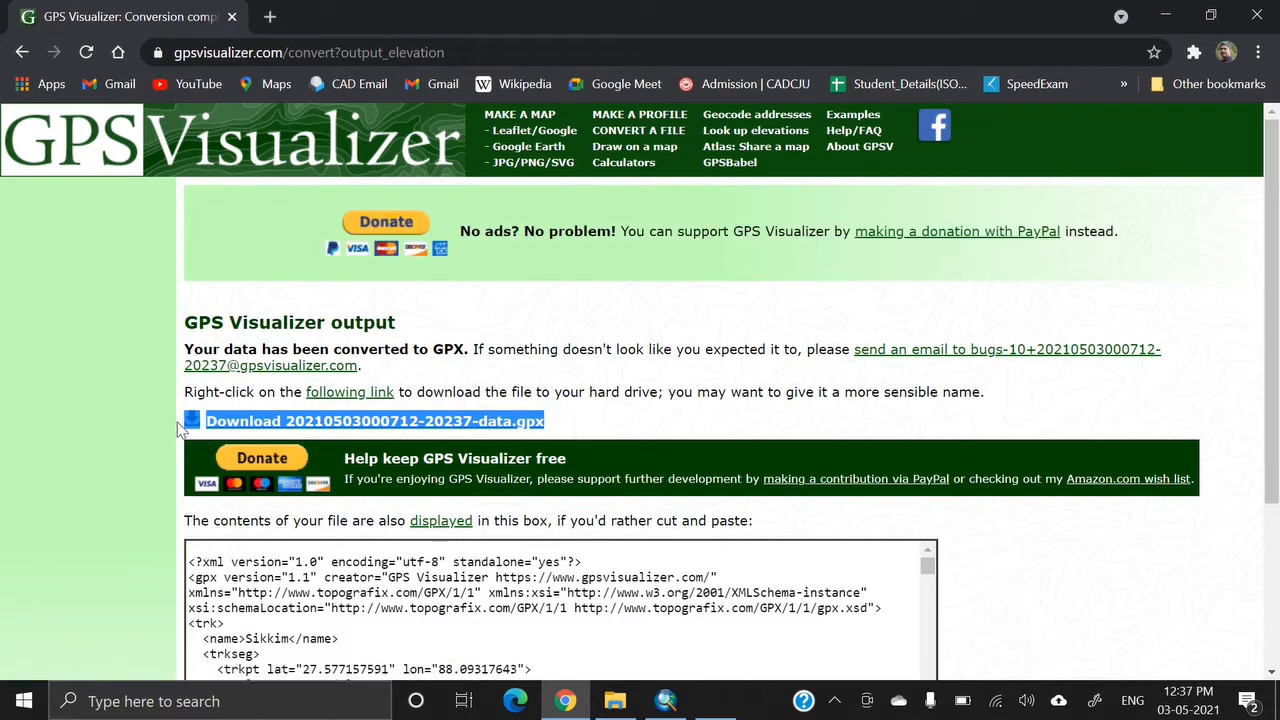
left_click(543, 347)
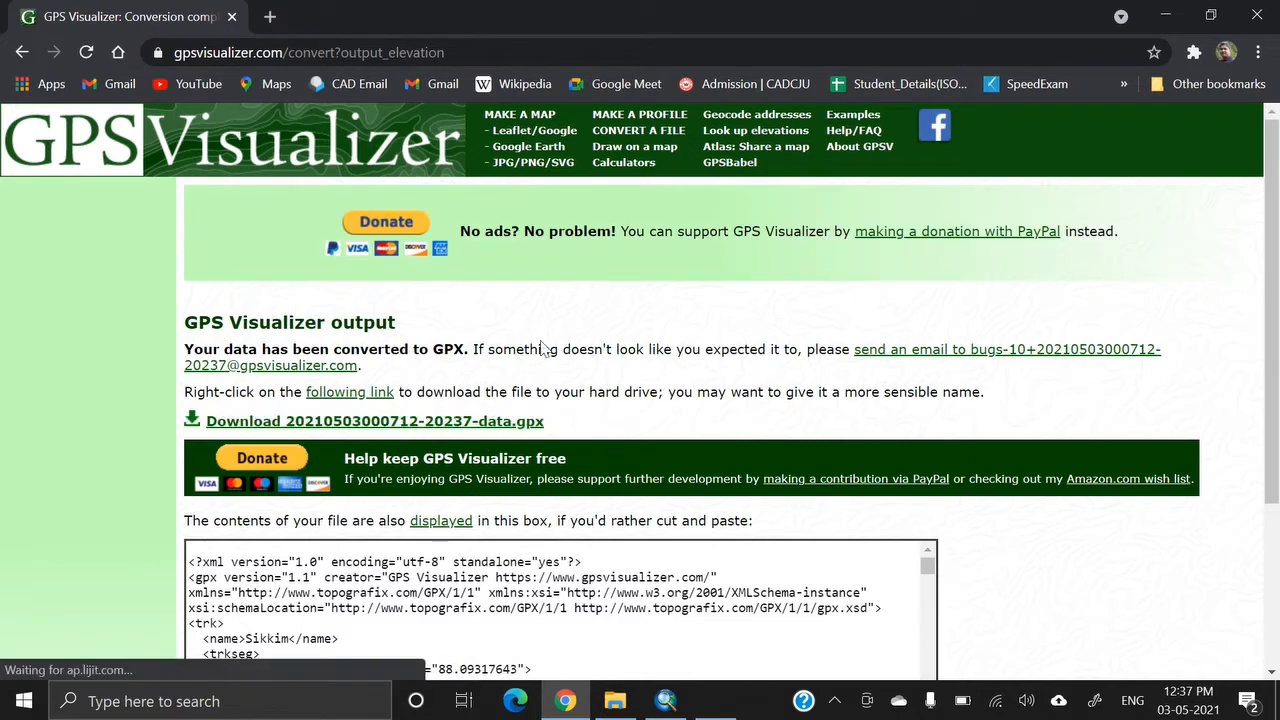
left_click(455, 422)
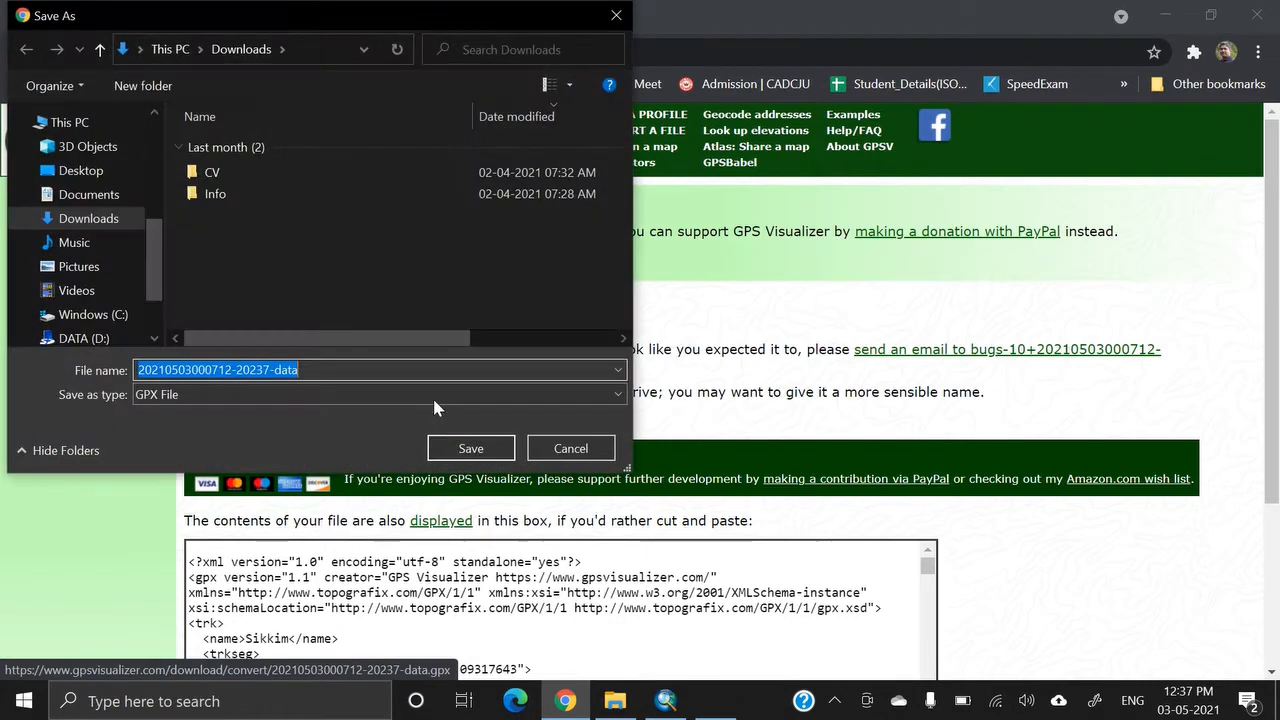
left_click(92, 316)
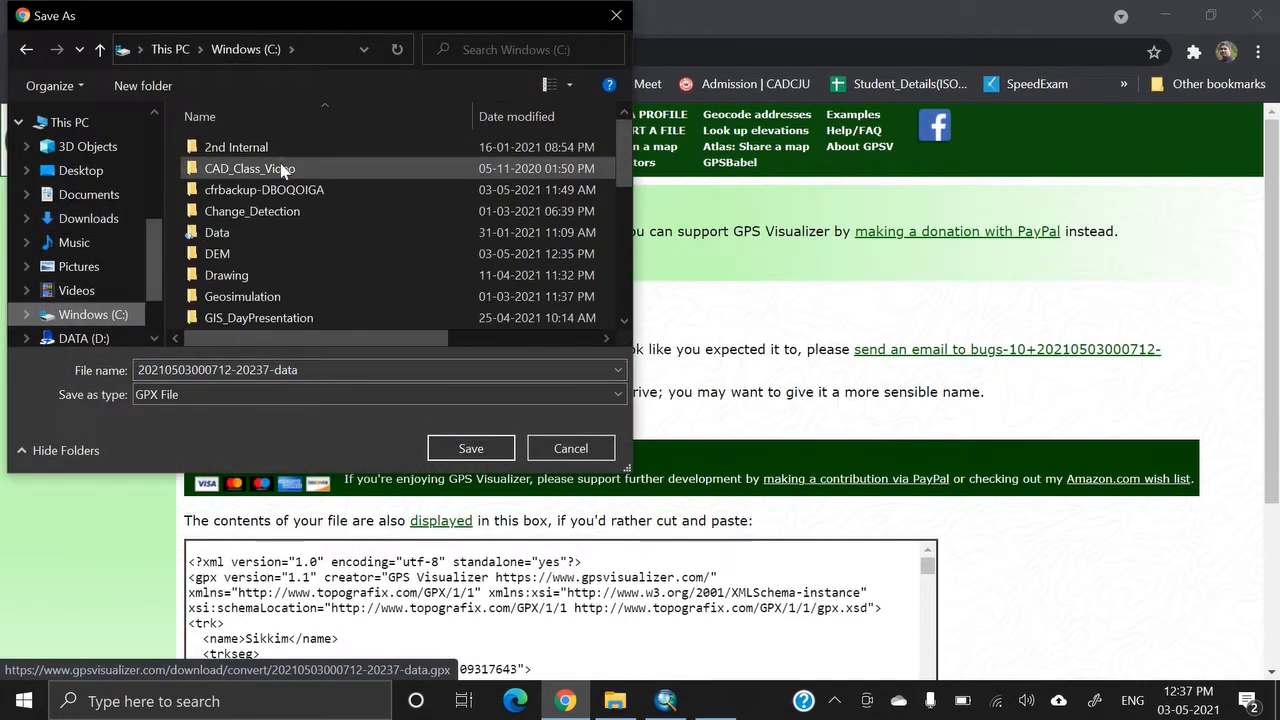
double_click(218, 255)
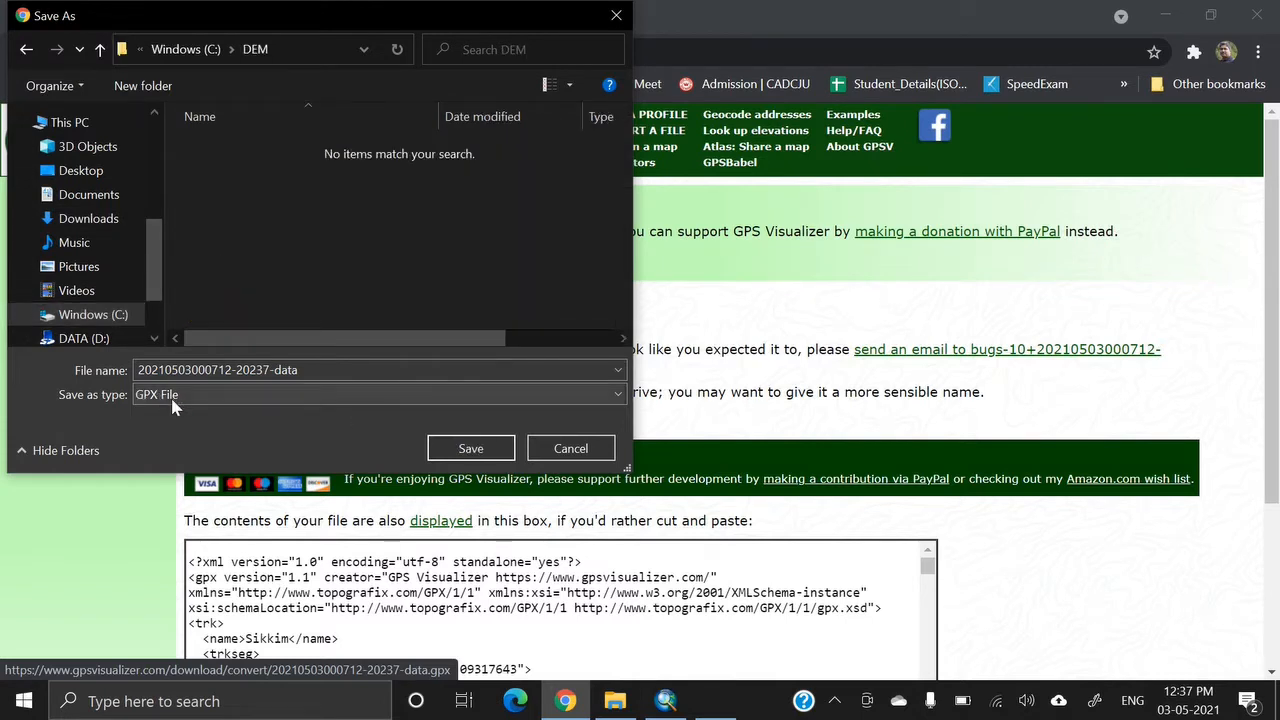
left_click(471, 449)
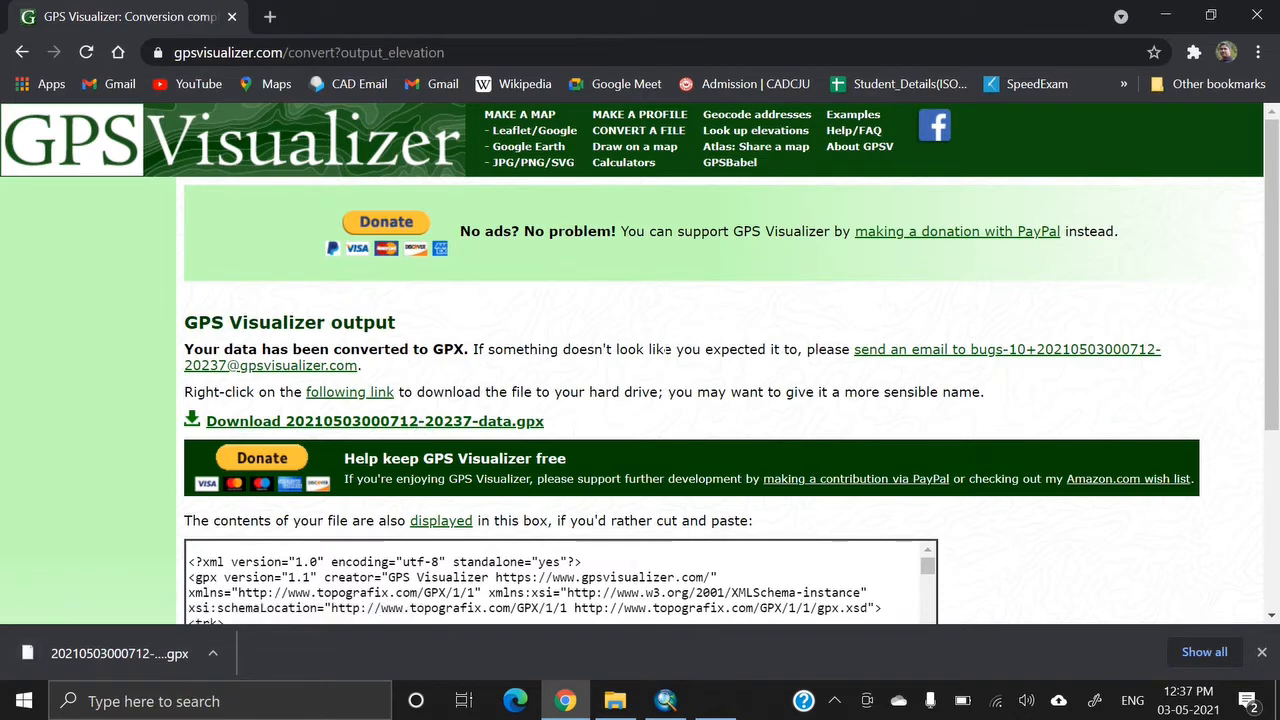
Close Chrome, switch to ArcMap, and open the GPX To Features tool from the From GPS conversion tools.
left_click(1259, 16)
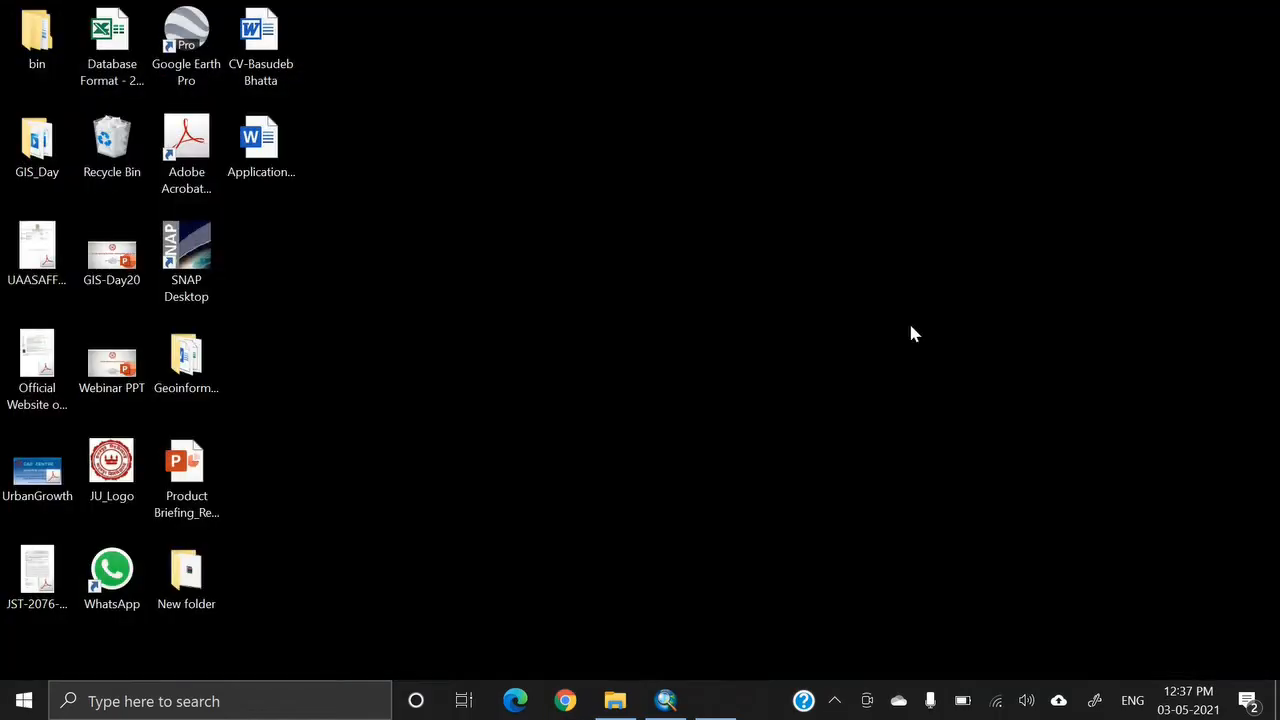
left_click(665, 700)
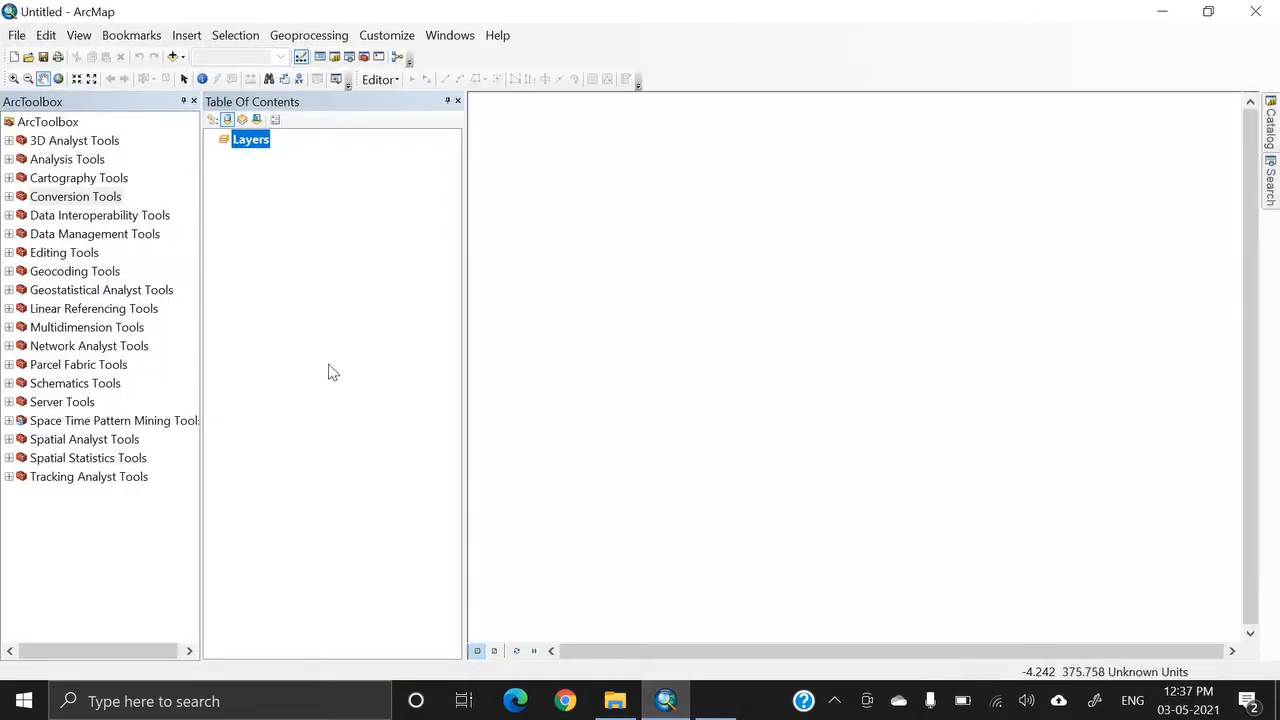
left_click(365, 57)
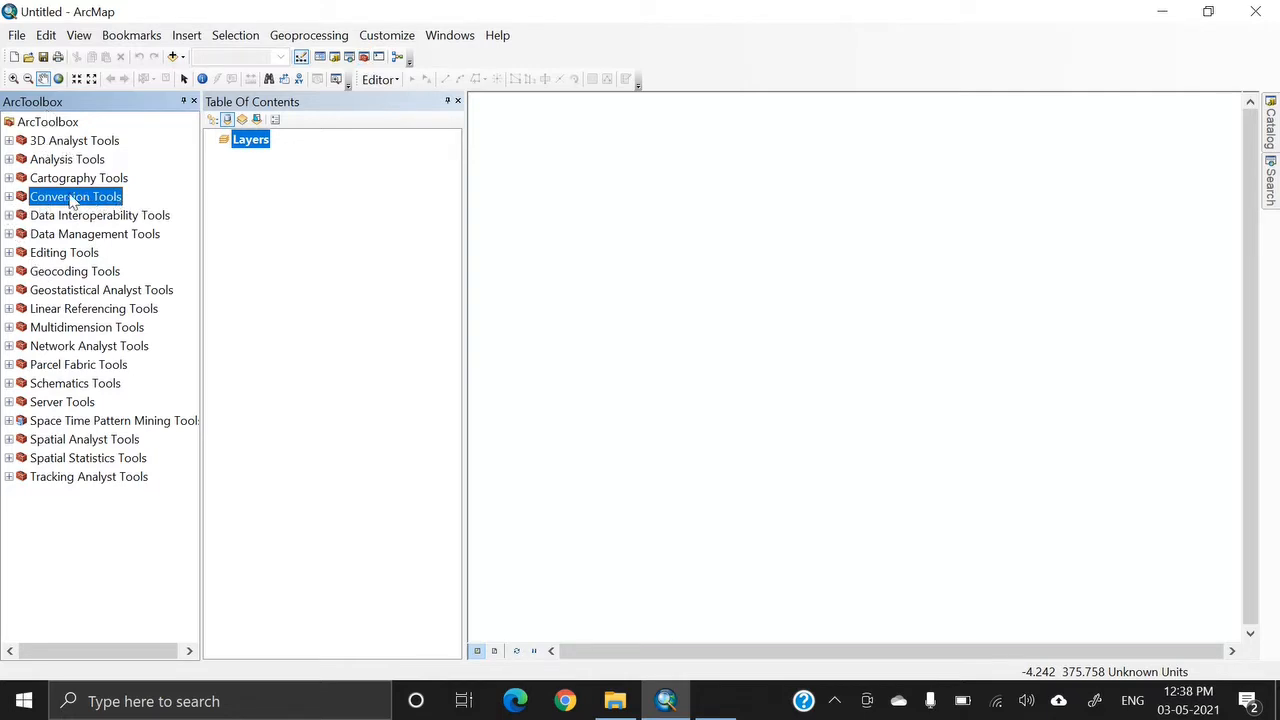
left_click(9, 197)
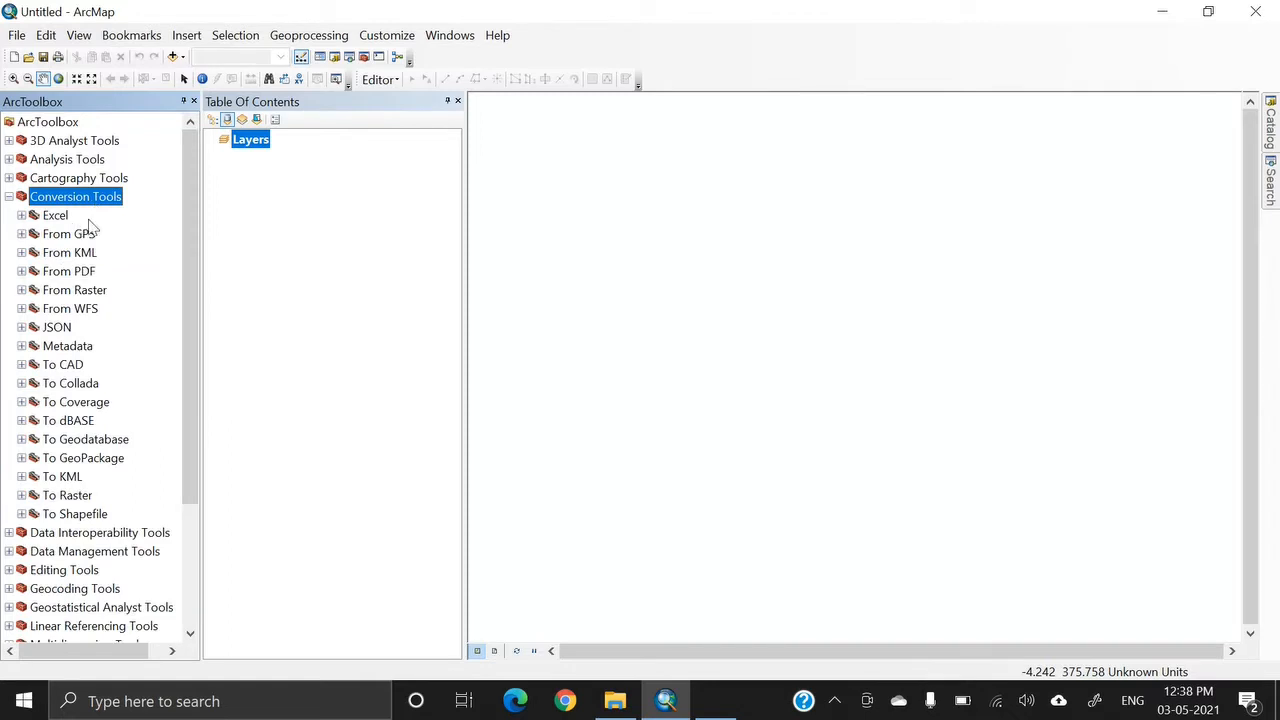
left_click(21, 234)
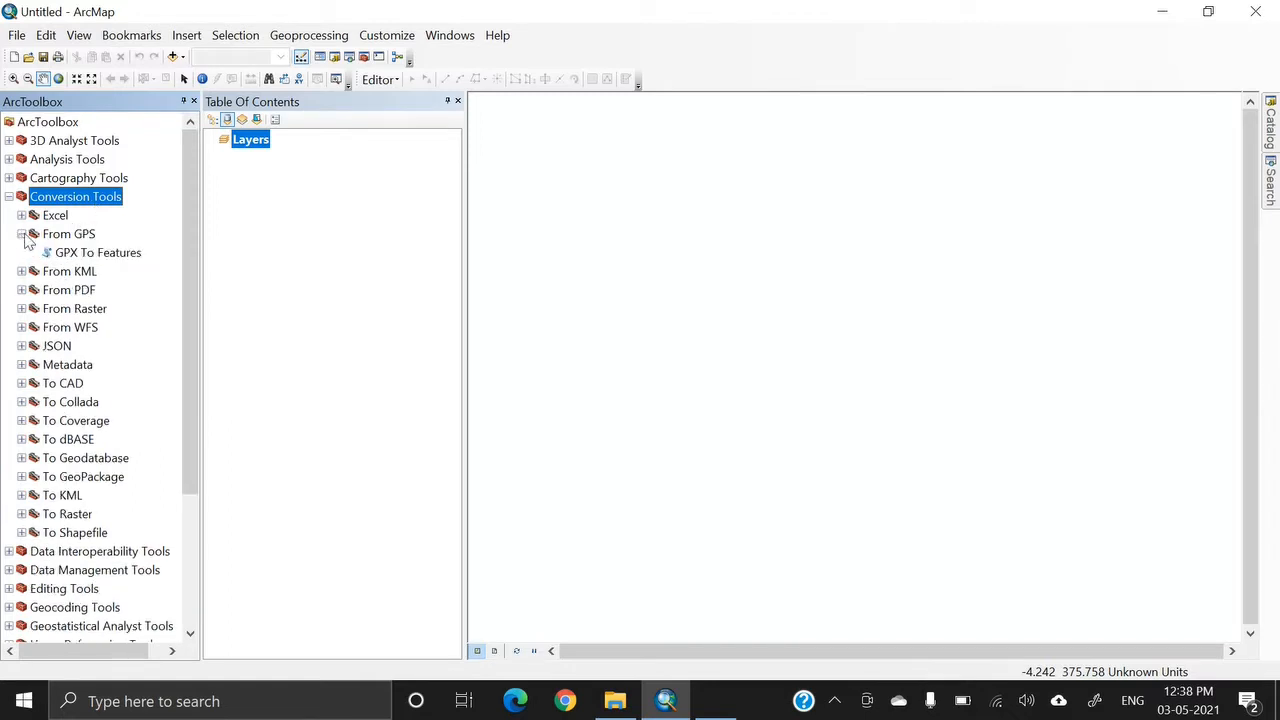
left_click(100, 254)
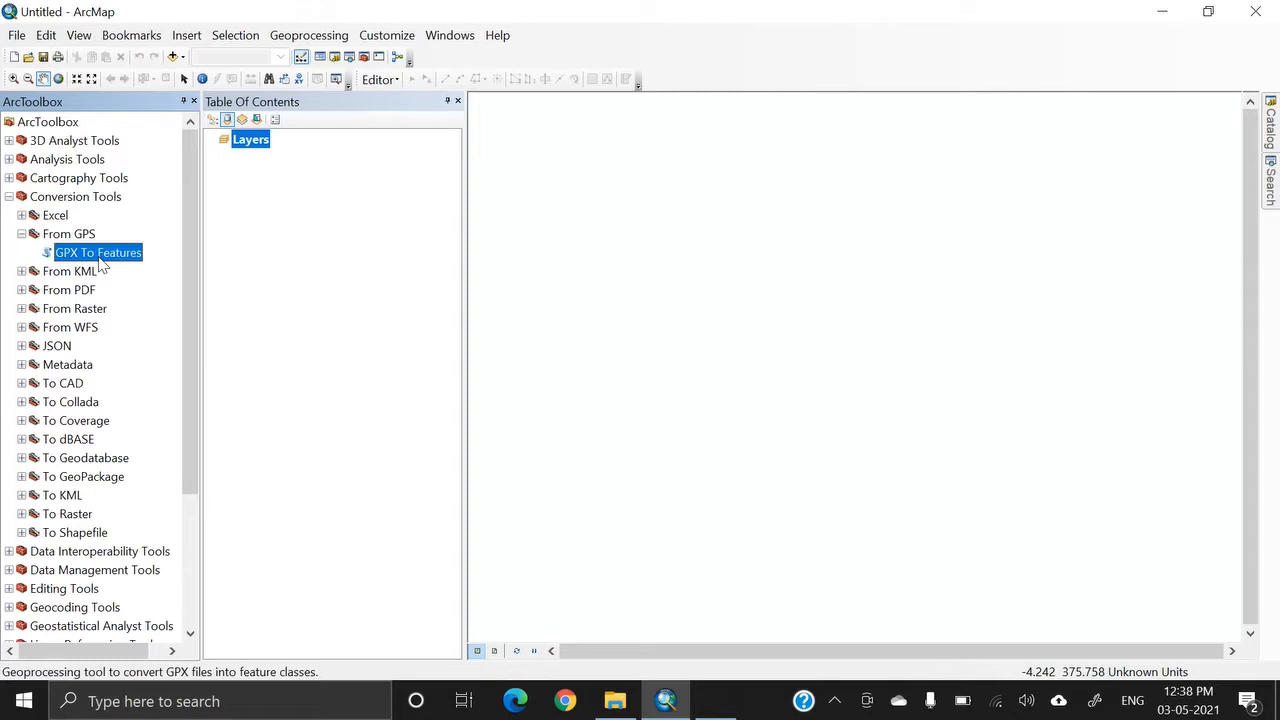
double_click(98, 254)
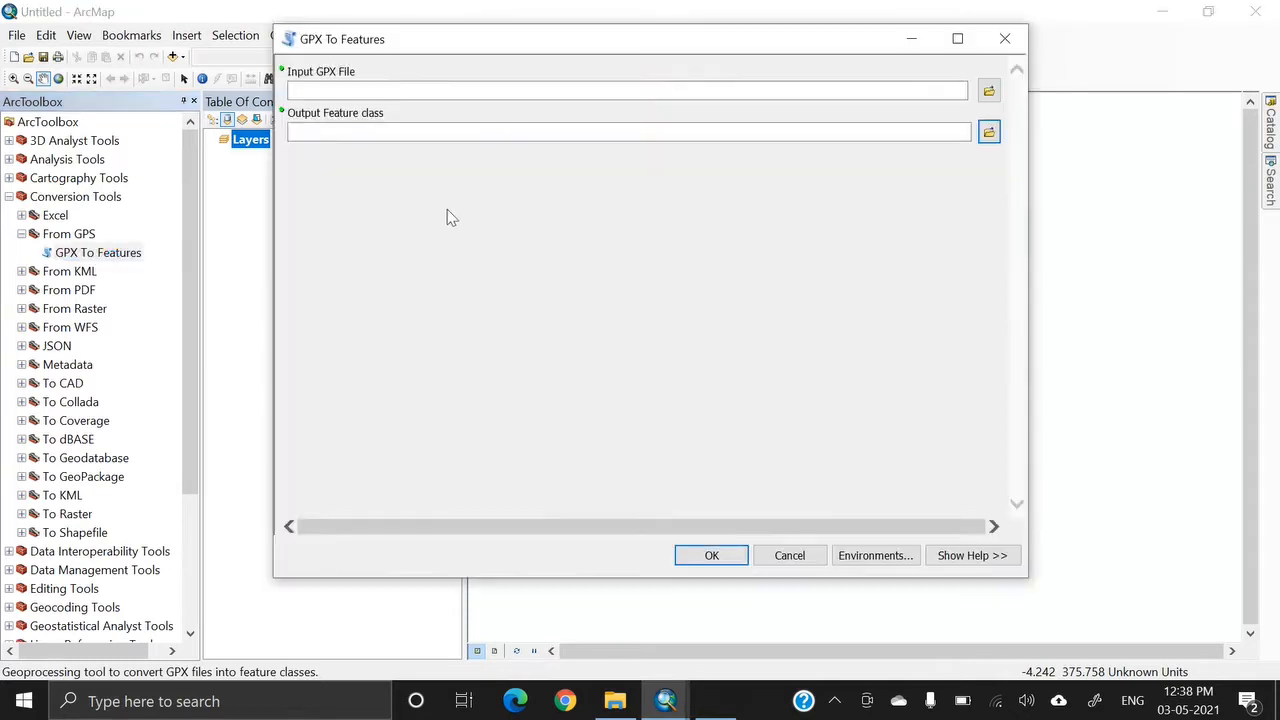
left_click(316, 92)
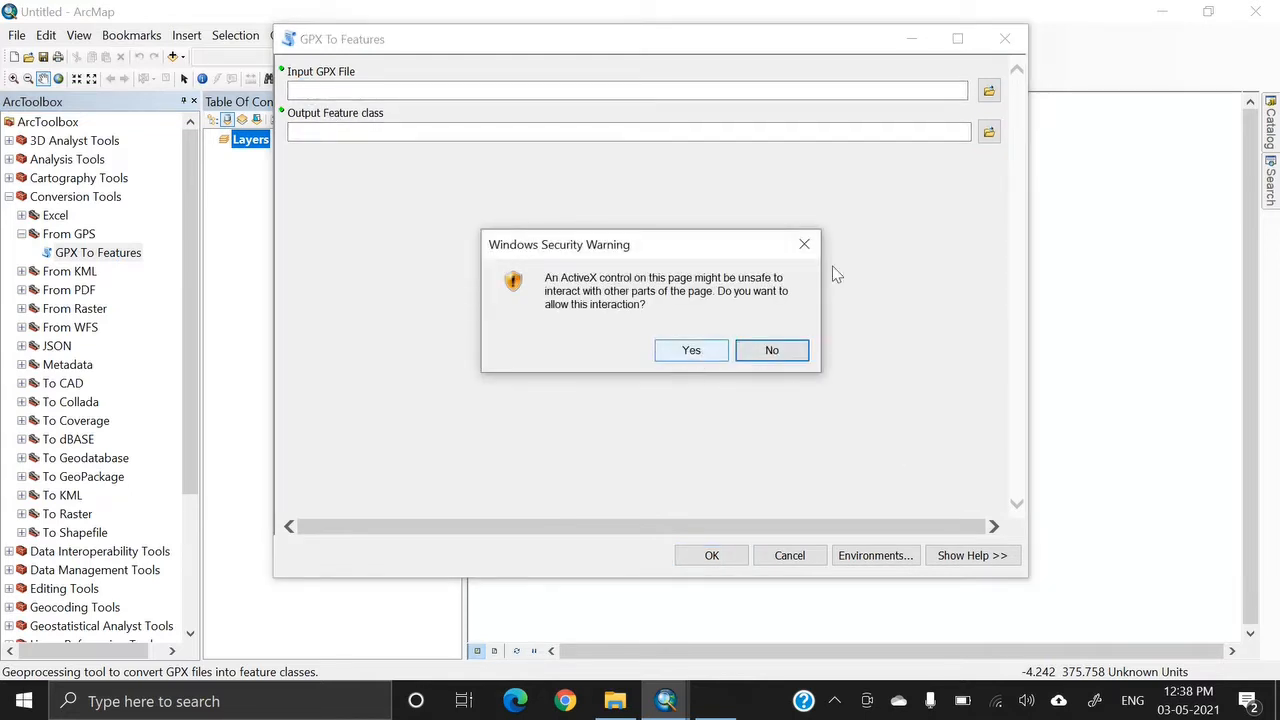
left_click(699, 355)
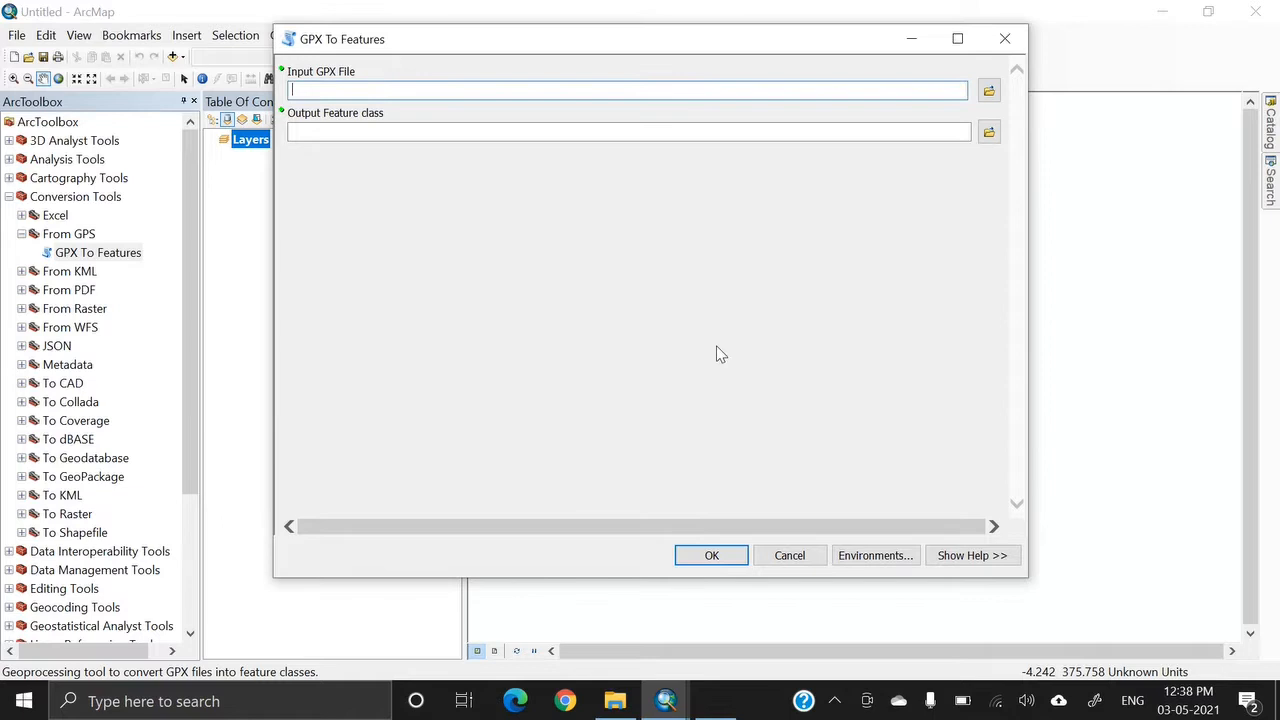
left_click(990, 93)
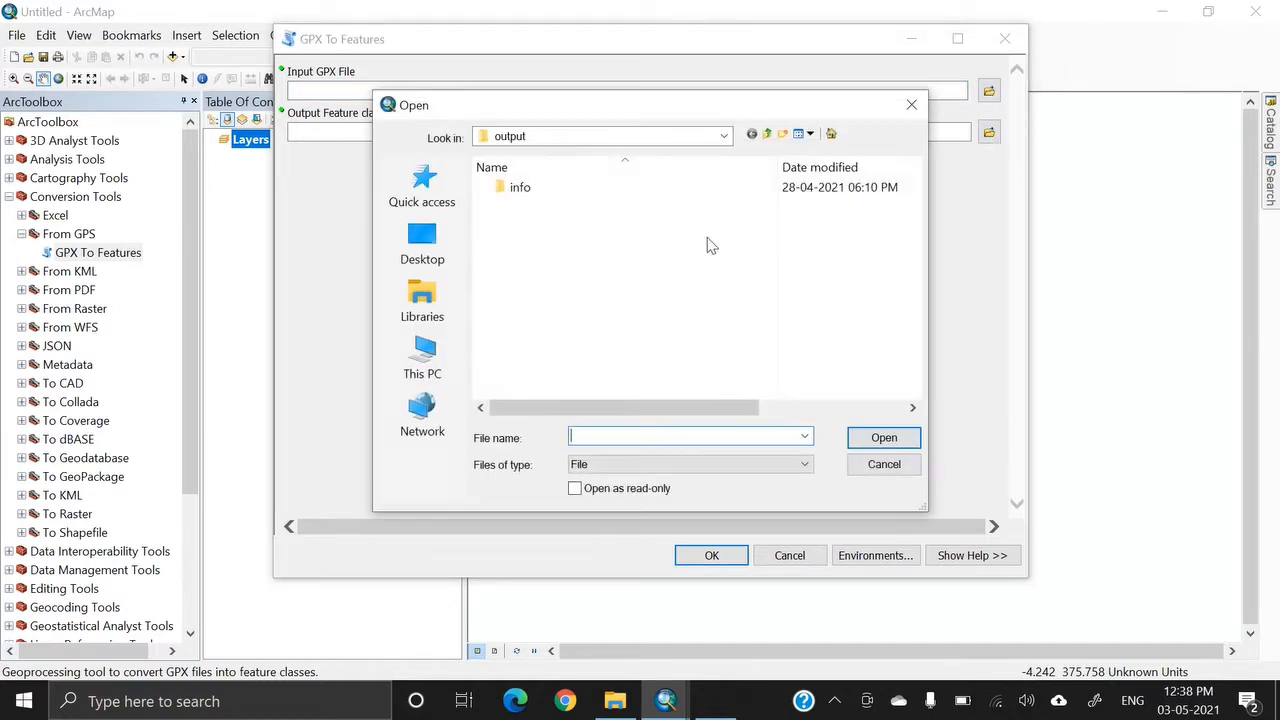
left_click(543, 135)
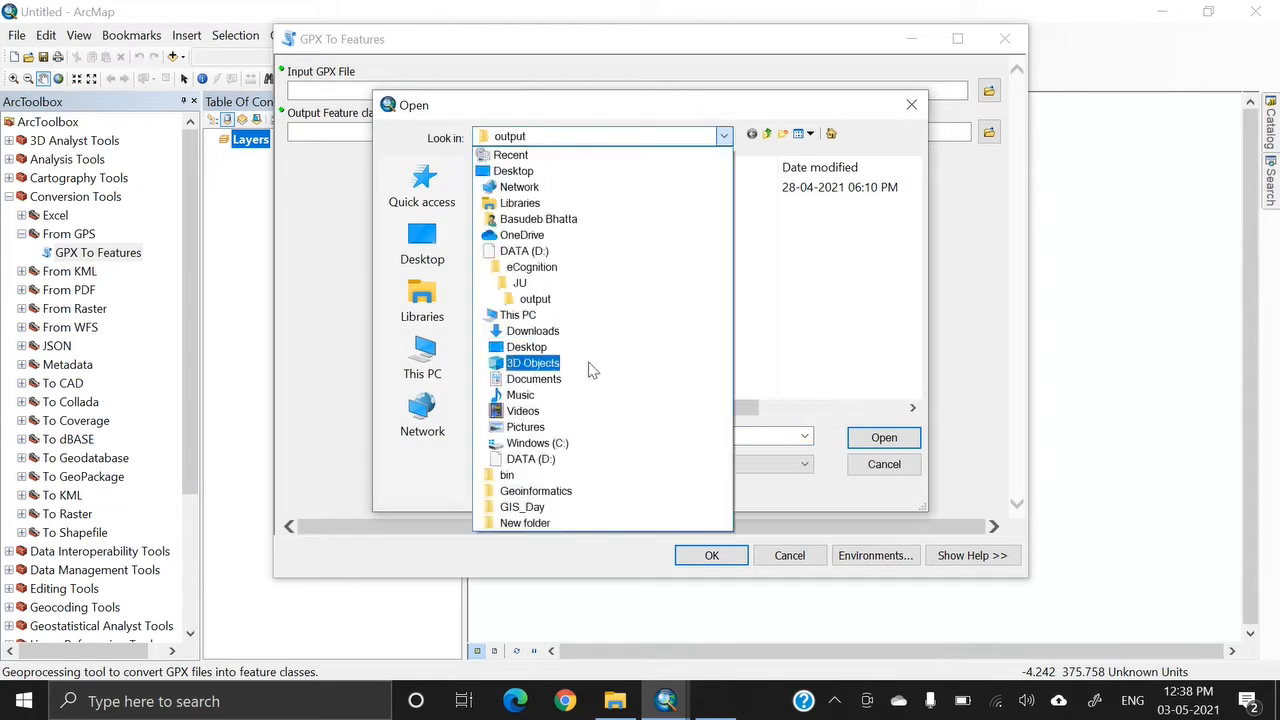
left_click(524, 251)
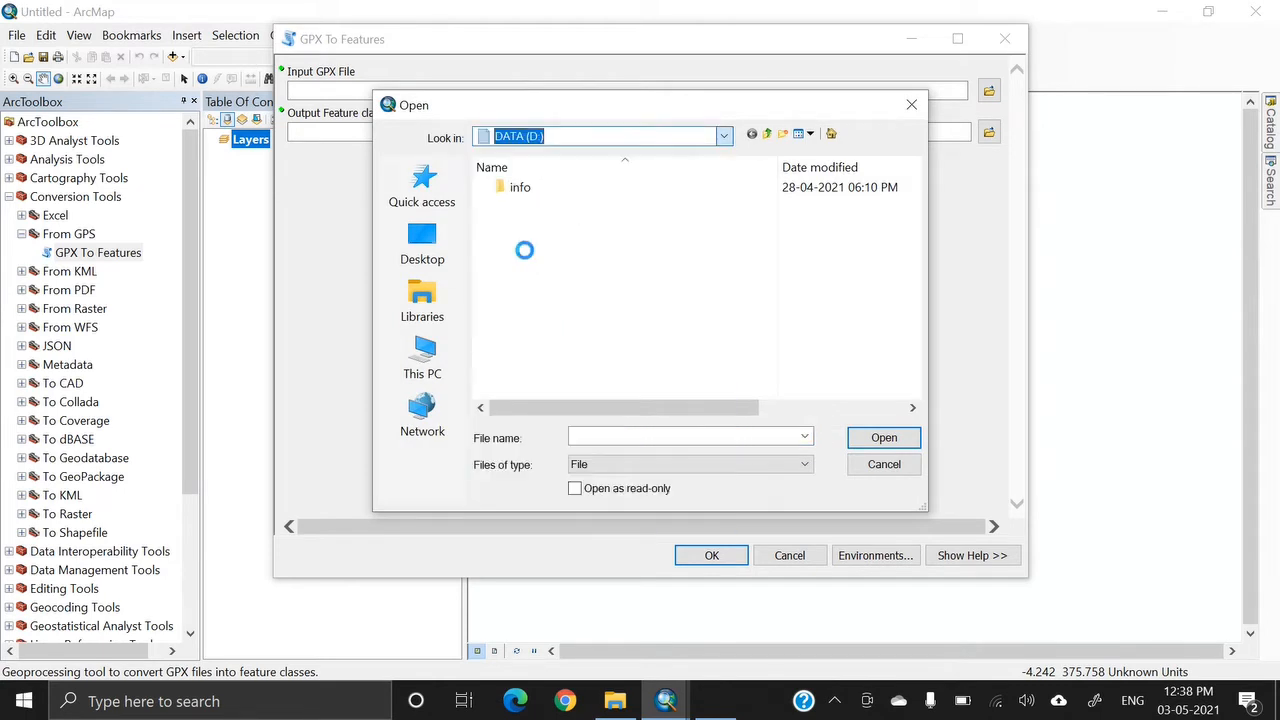
left_click(563, 137)
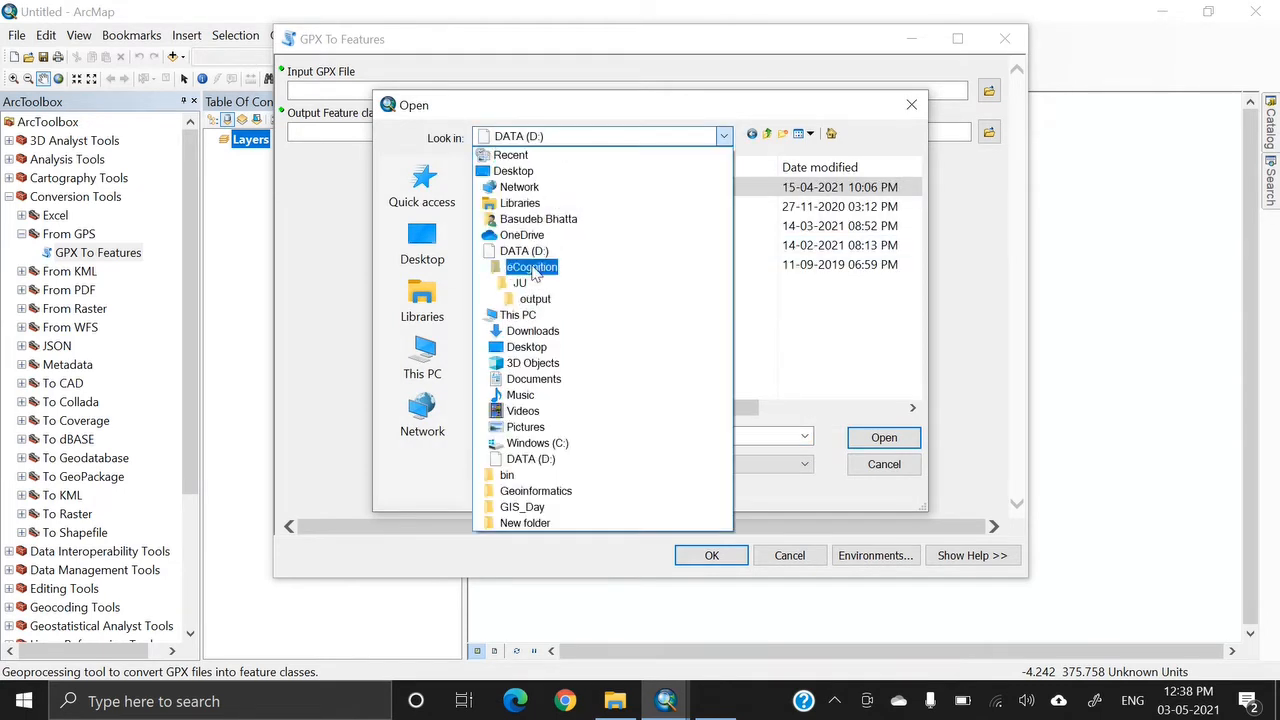
left_click(537, 443)
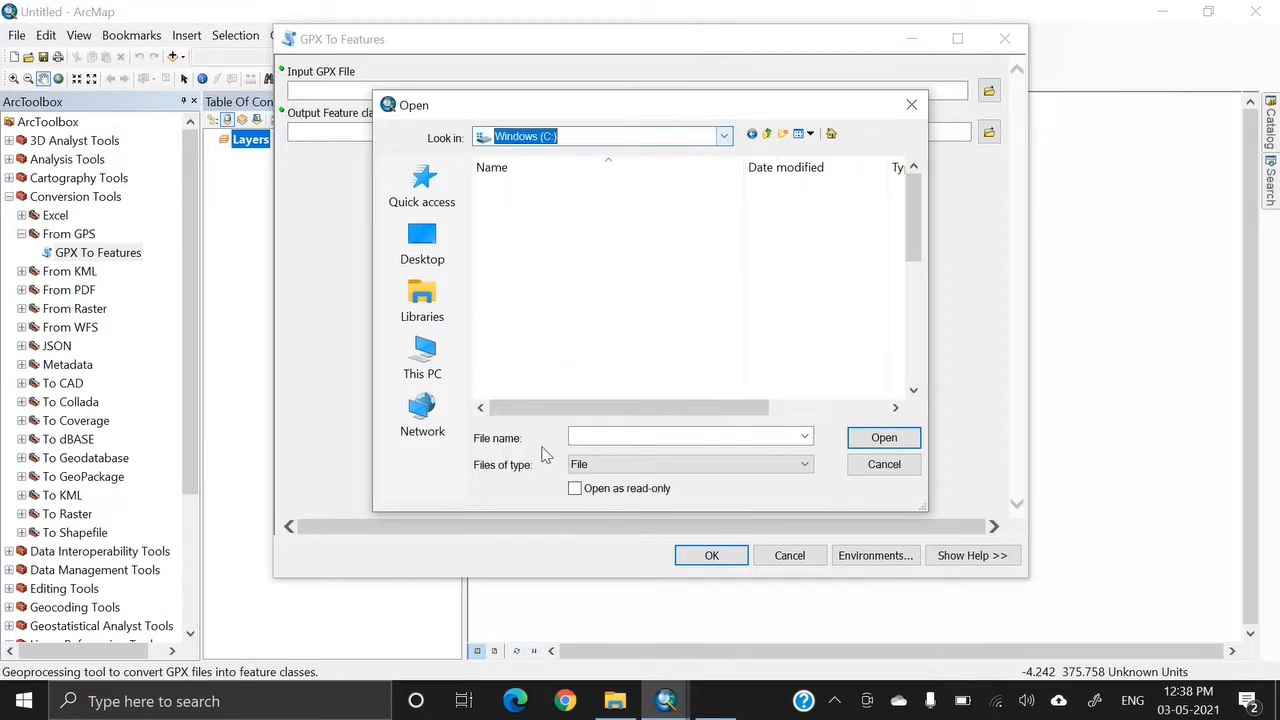
left_click(526, 286)
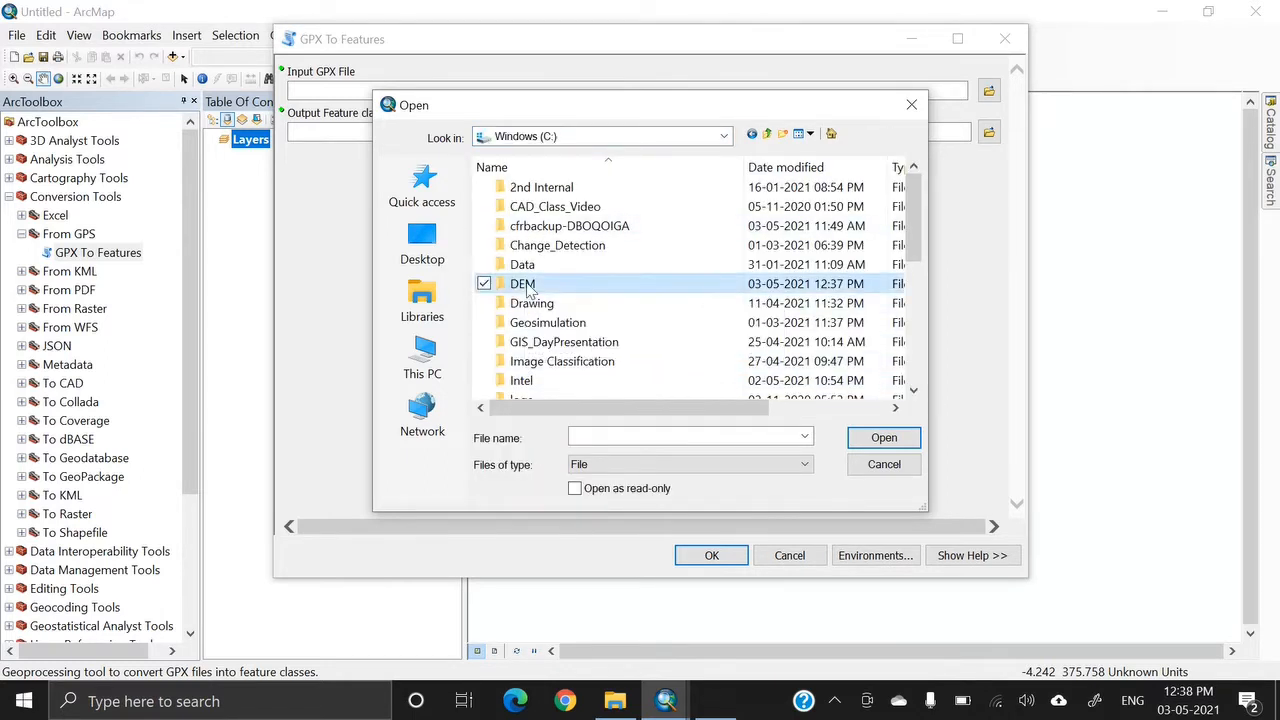
double_click(526, 286)
left_click(588, 190)
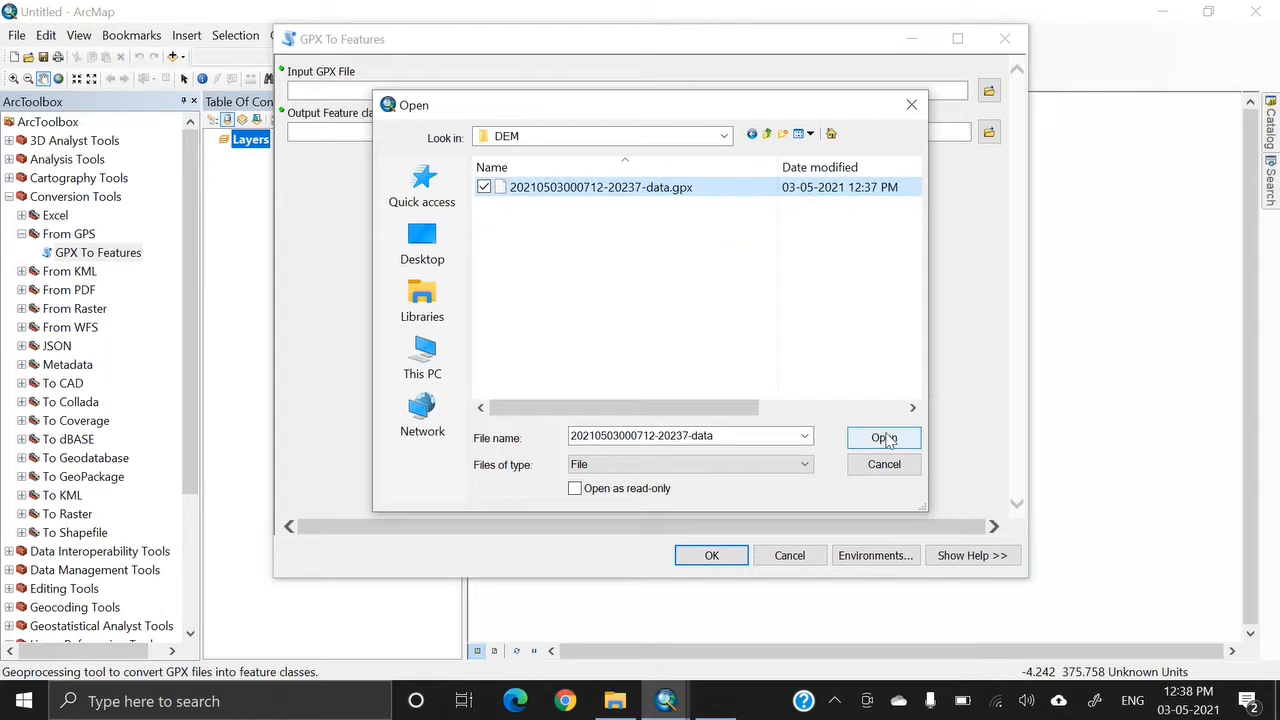
left_click(884, 438)
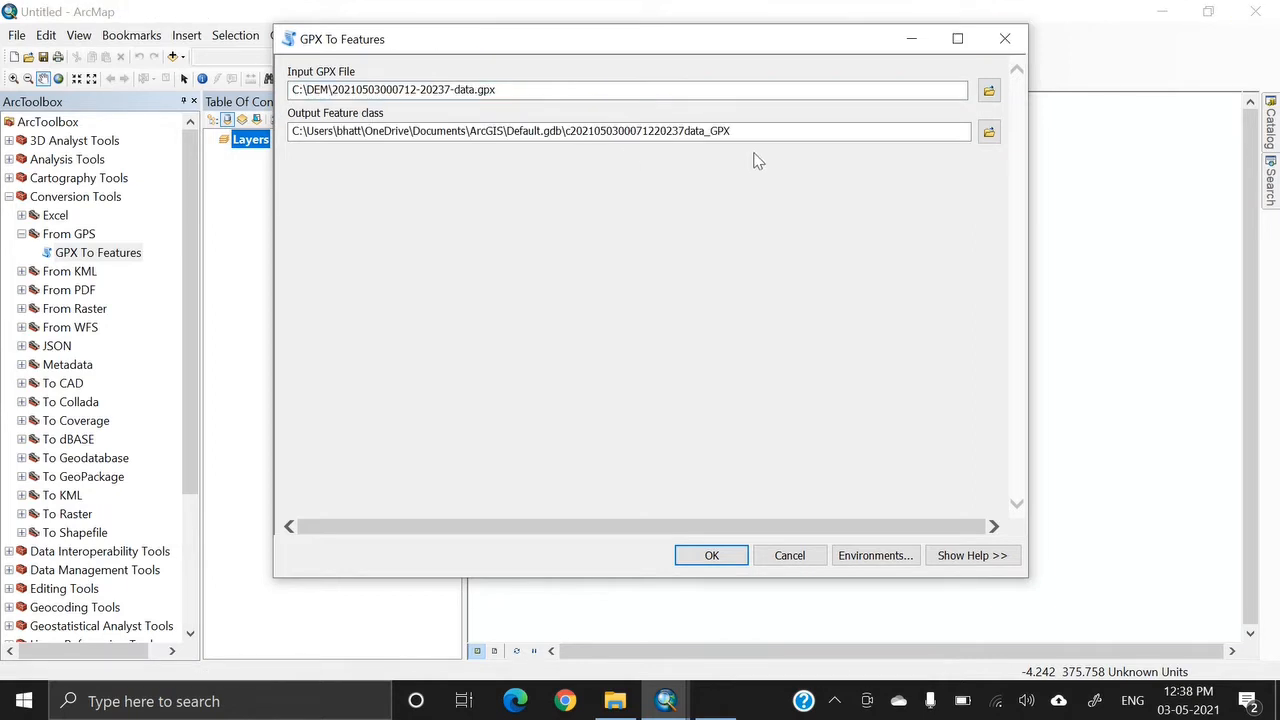
Set the output feature class to Sikkim in C:\DEM, saved as the Feature classes type.
left_click(332, 131)
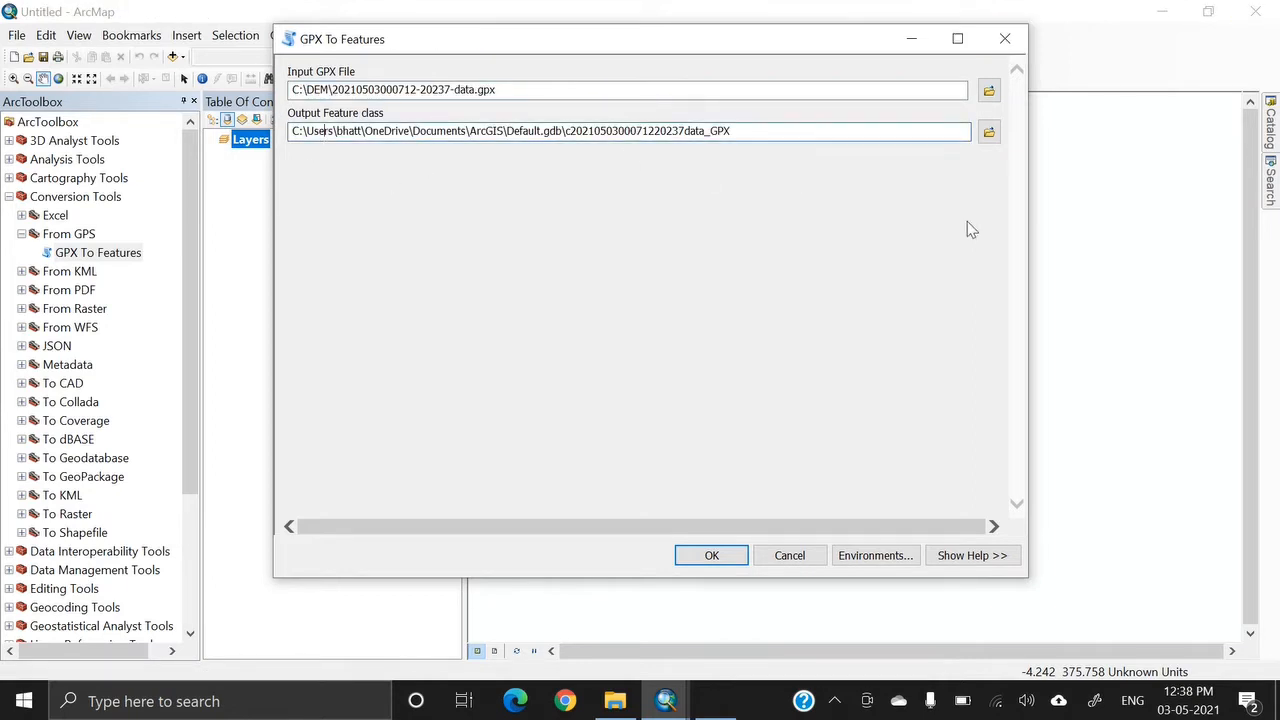
left_click(989, 133)
left_click(543, 184)
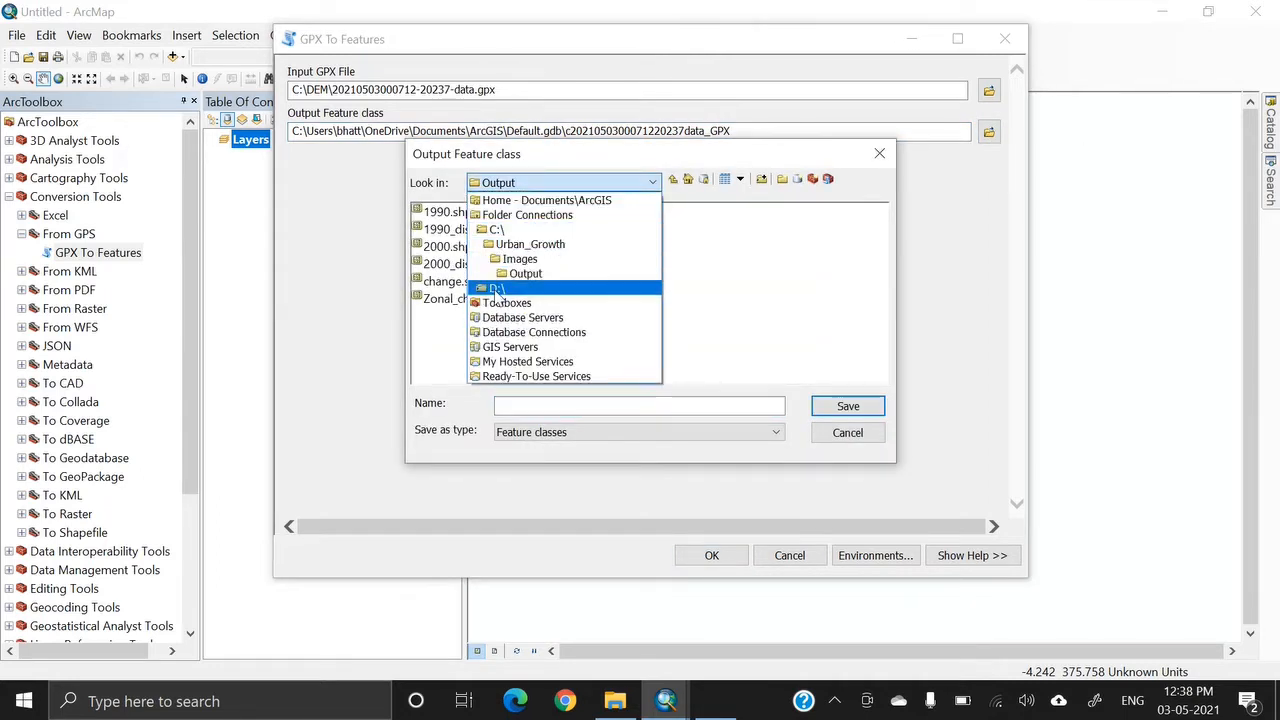
left_click(508, 230)
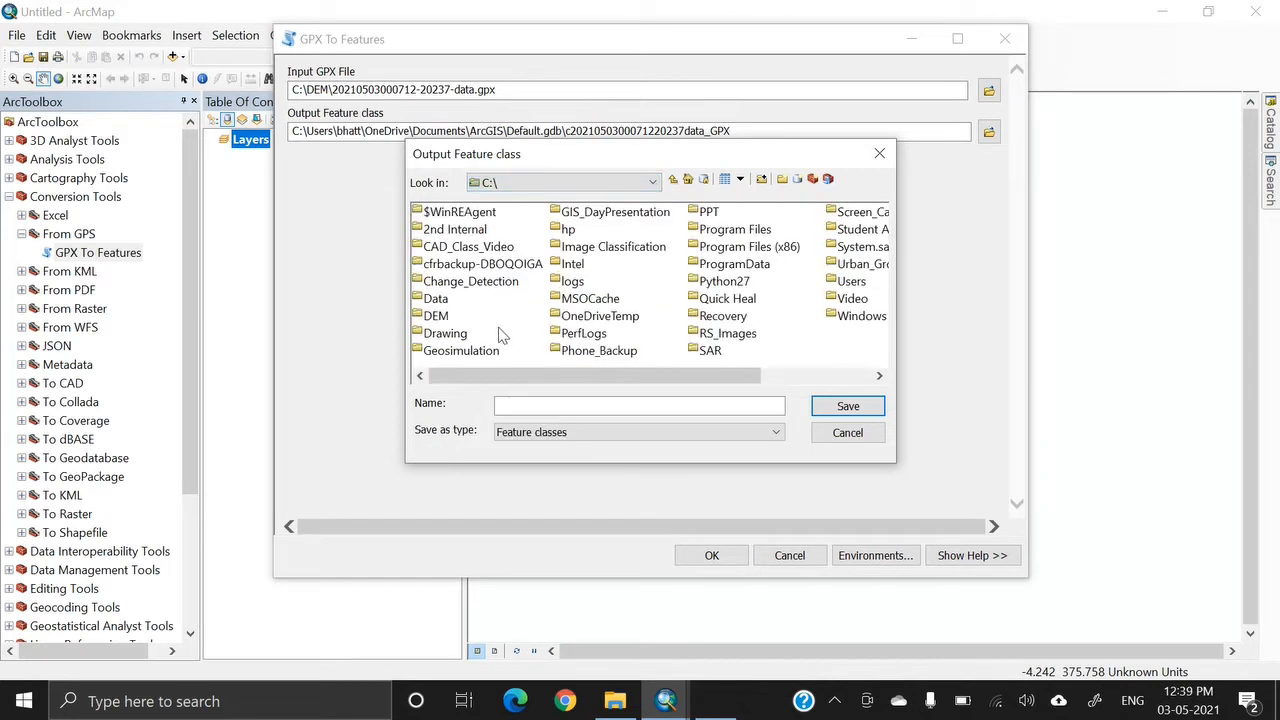
double_click(436, 316)
left_click(548, 440)
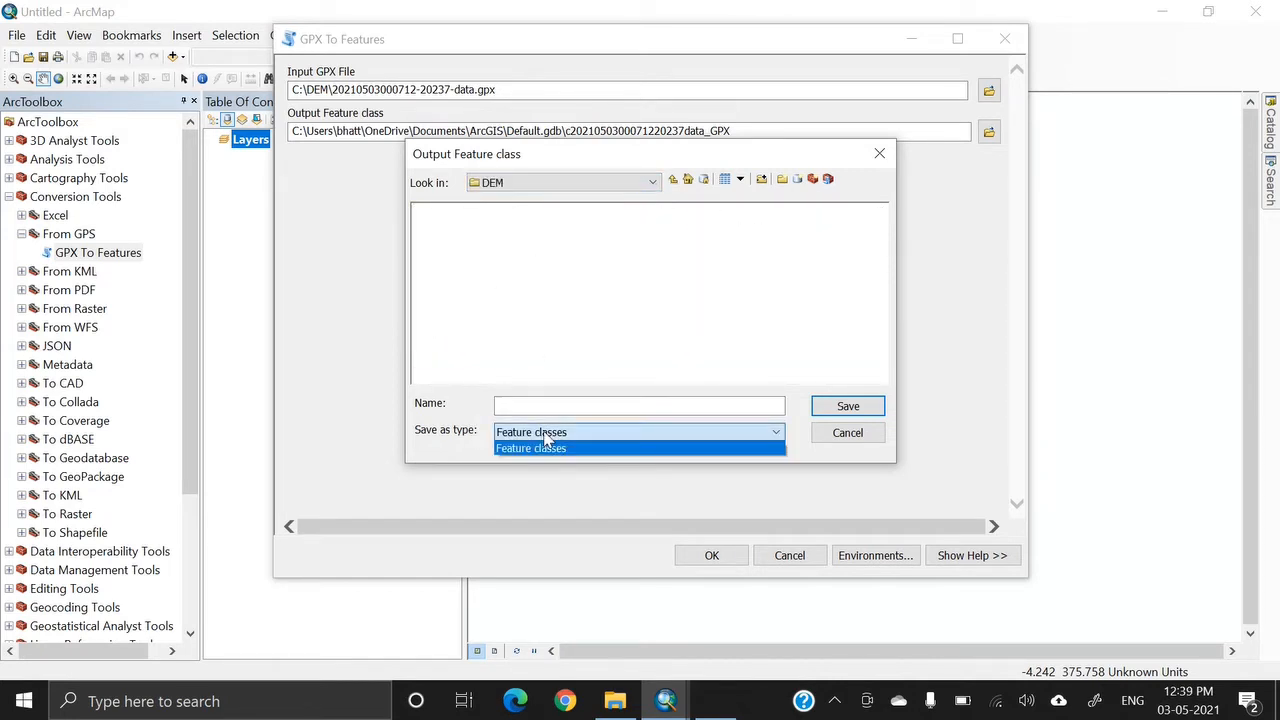
left_click(548, 442)
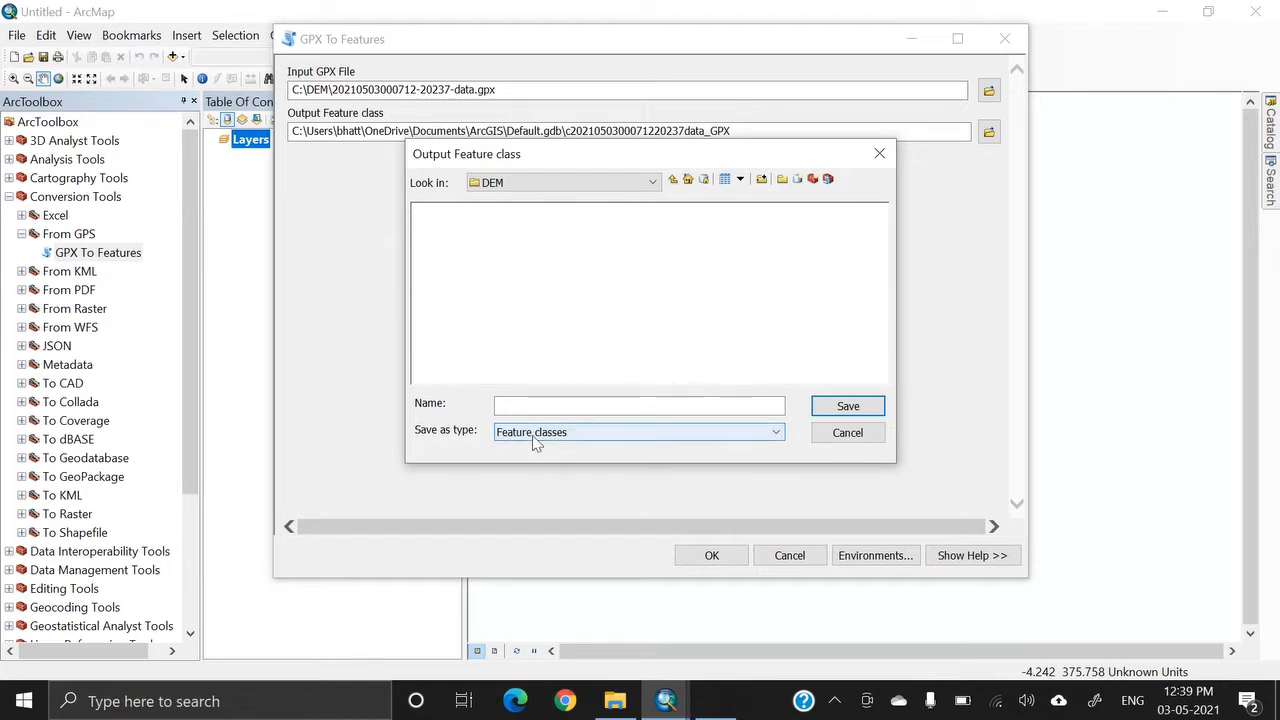
left_click(514, 405)
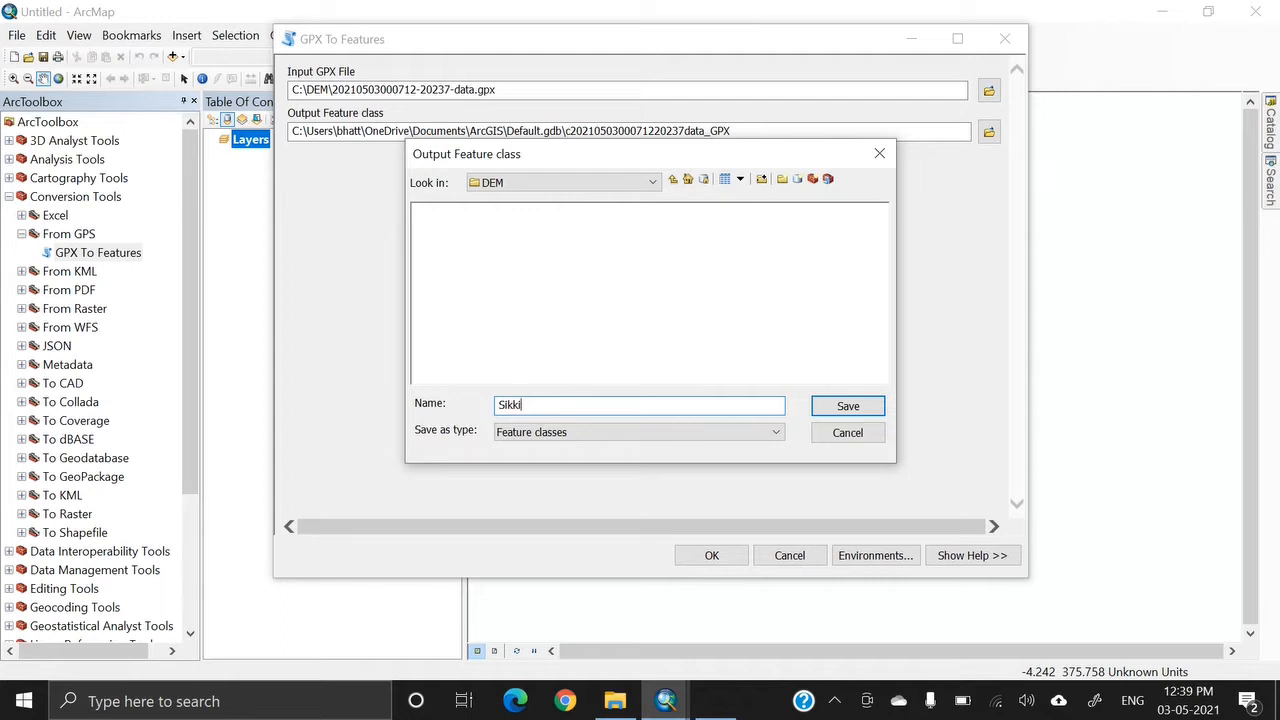
left_click(865, 412)
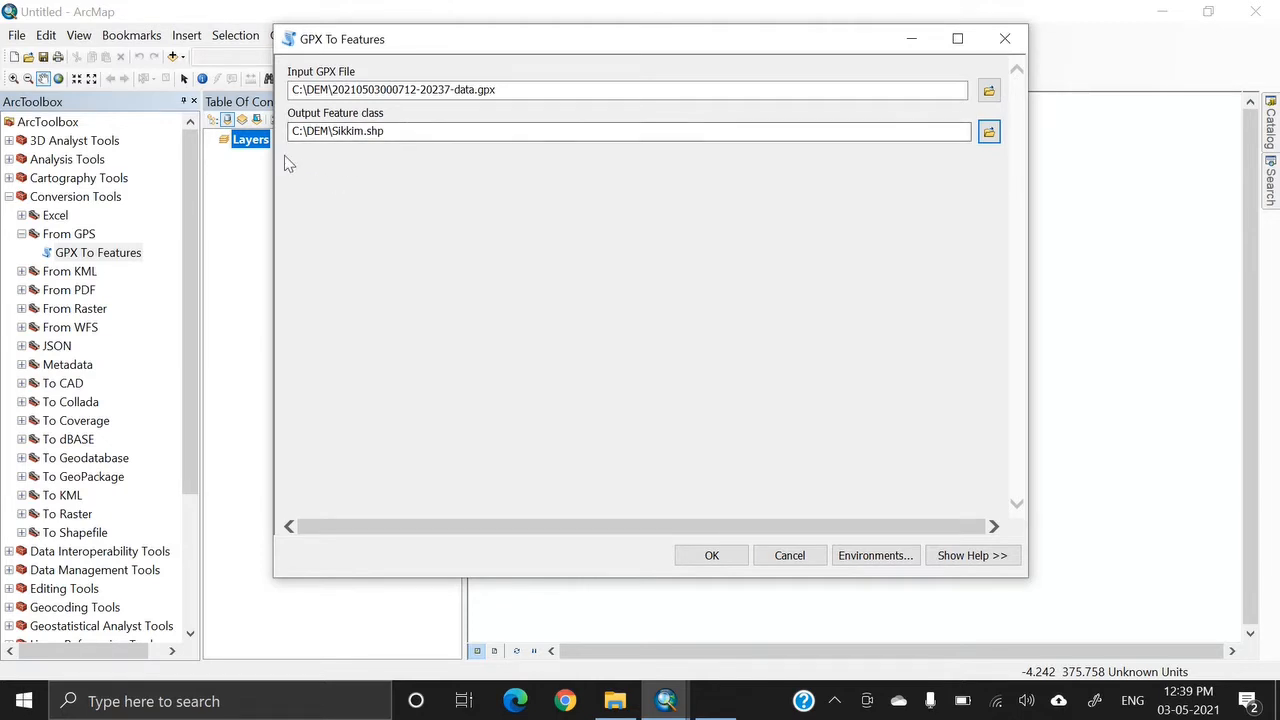
Run the GPX To Features conversion and inspect the resulting Sikkim points up close on the map.
left_click(712, 556)
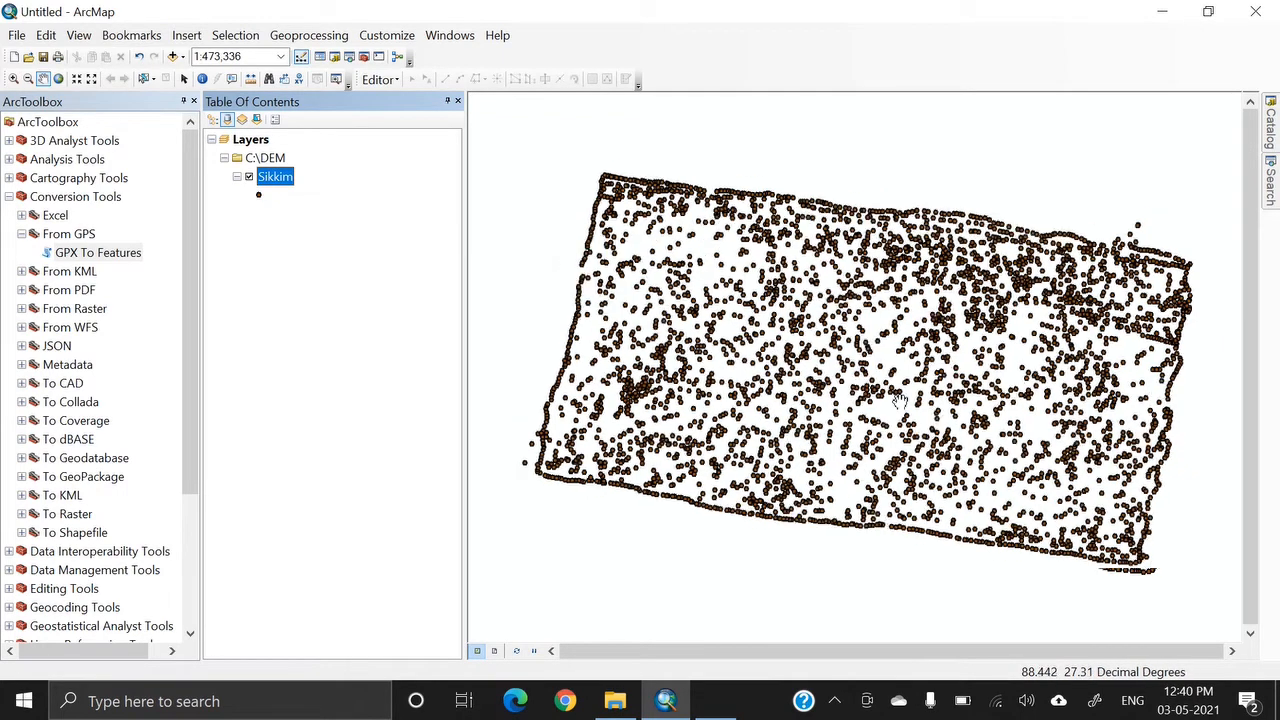
scroll(899, 400, "down", 3)
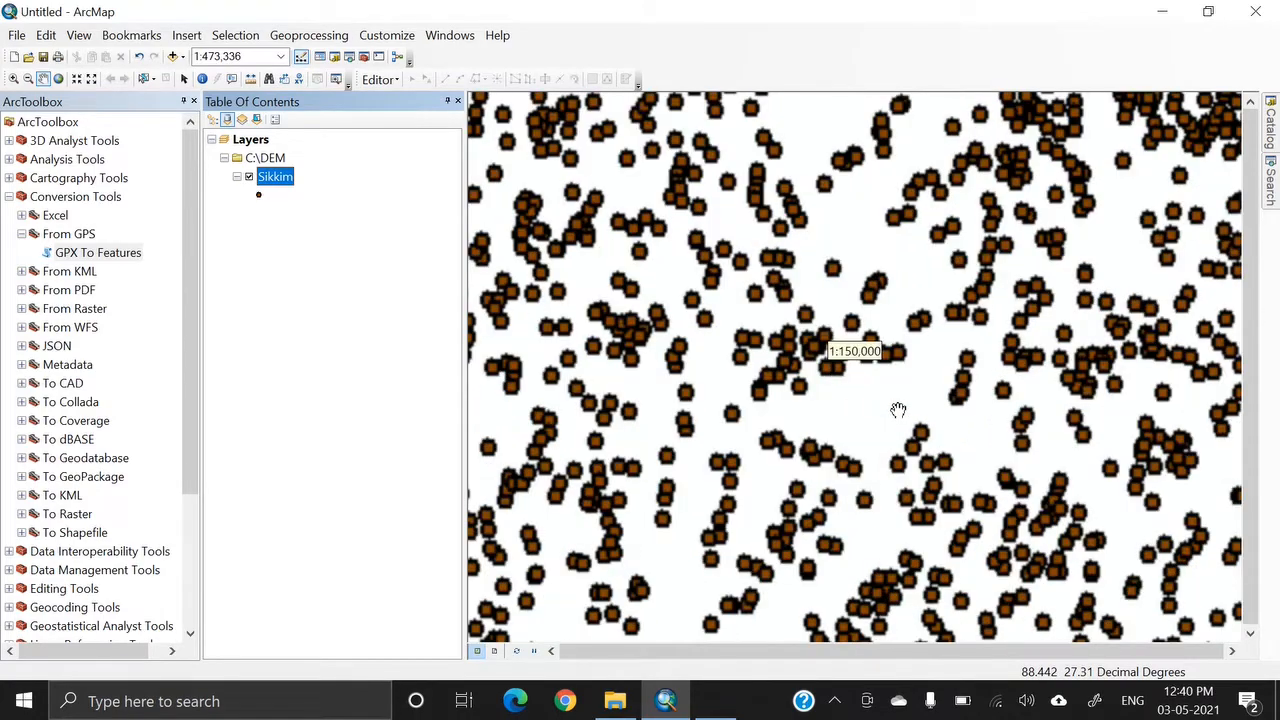
scroll(898, 409, "down", 2)
scroll(896, 410, "up", 4)
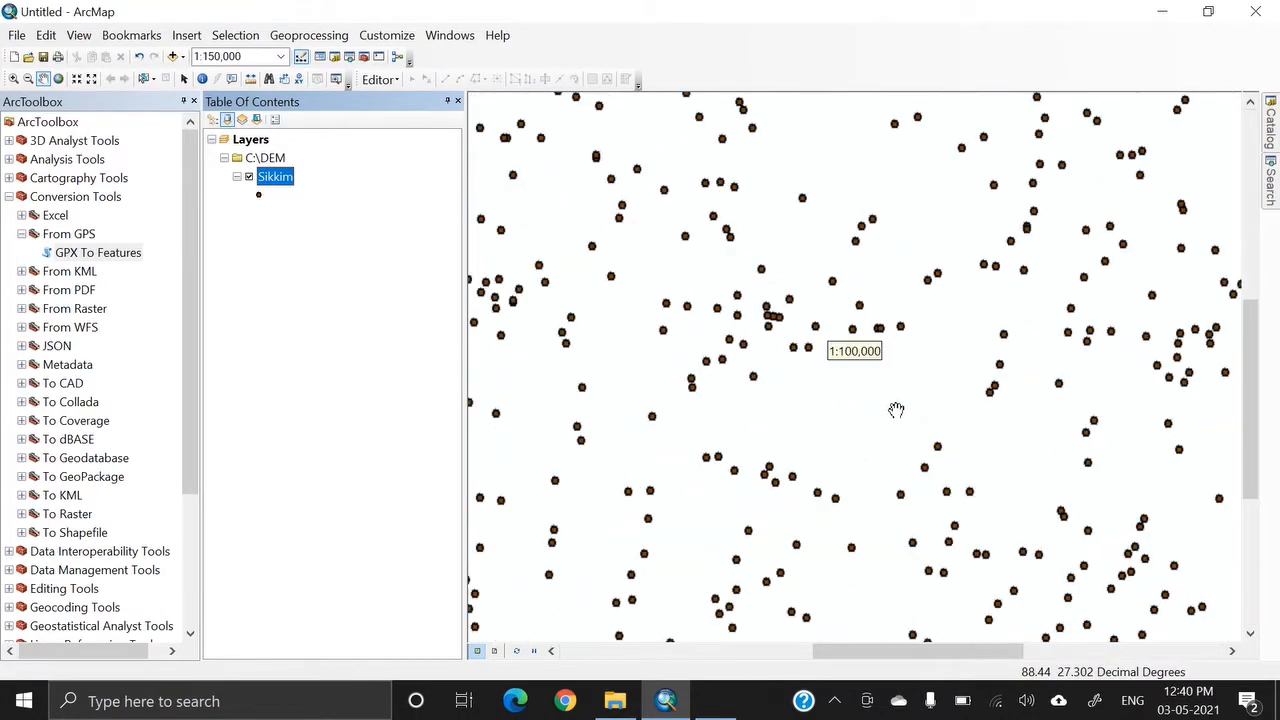
Review the full extent of the Sikkim points and examine the Elevation values in the layer's attribute table.
scroll(893, 403, "up", 2)
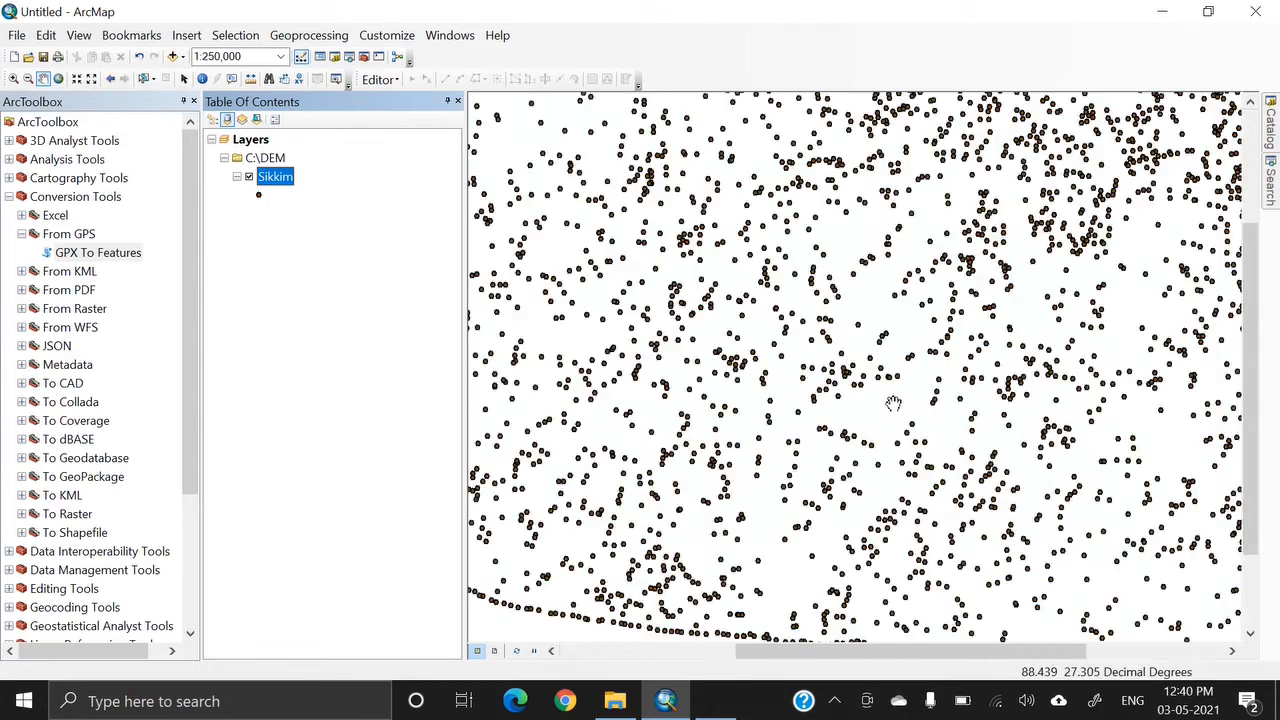
scroll(890, 401, "up", 1)
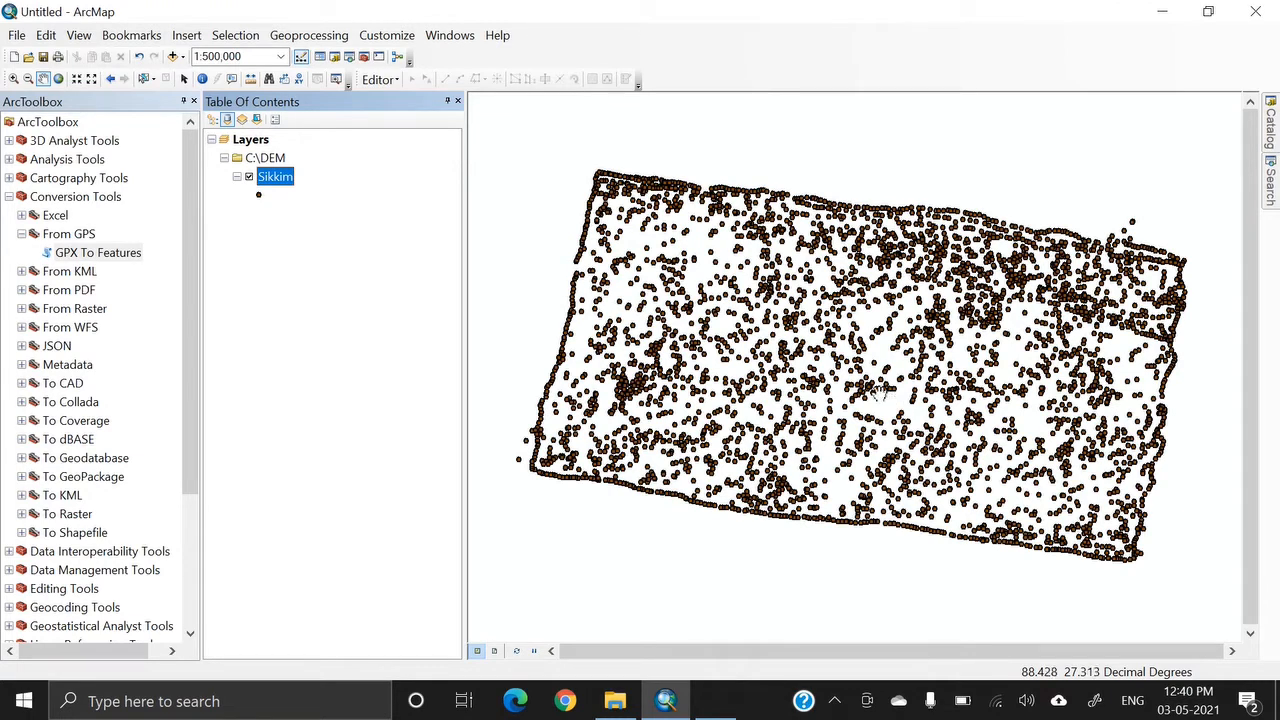
right_click(284, 182)
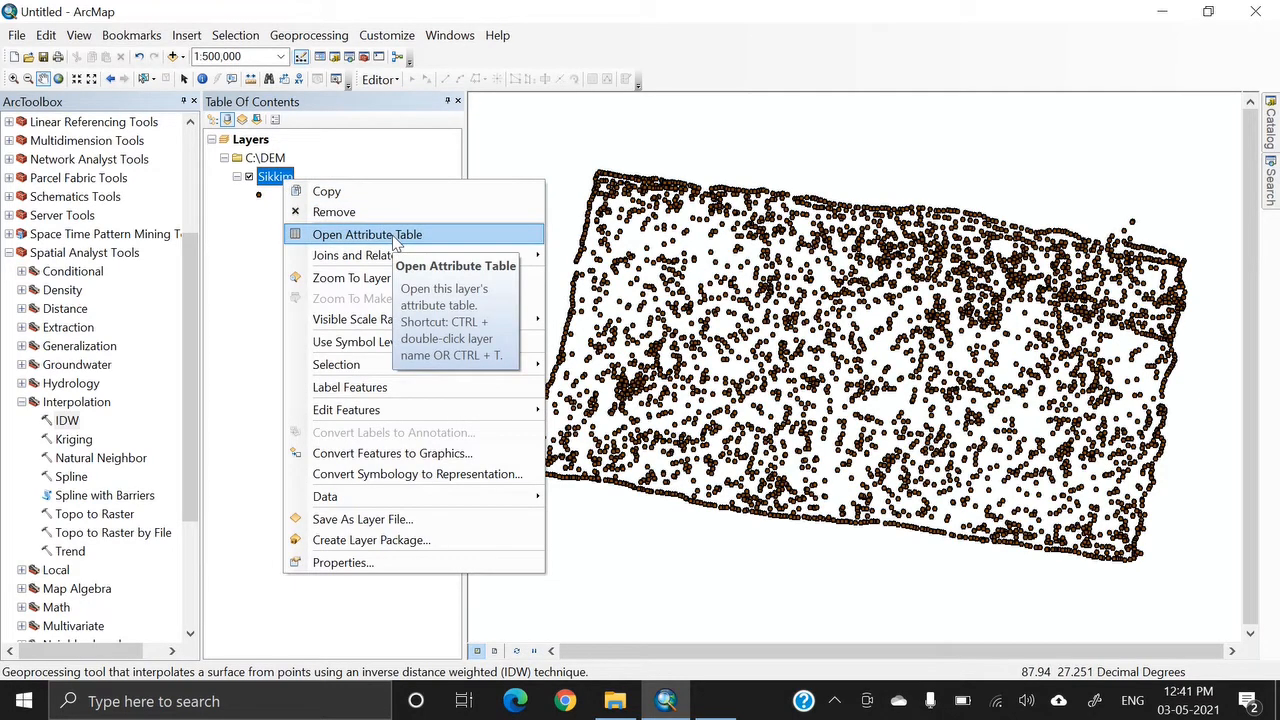
left_click(395, 238)
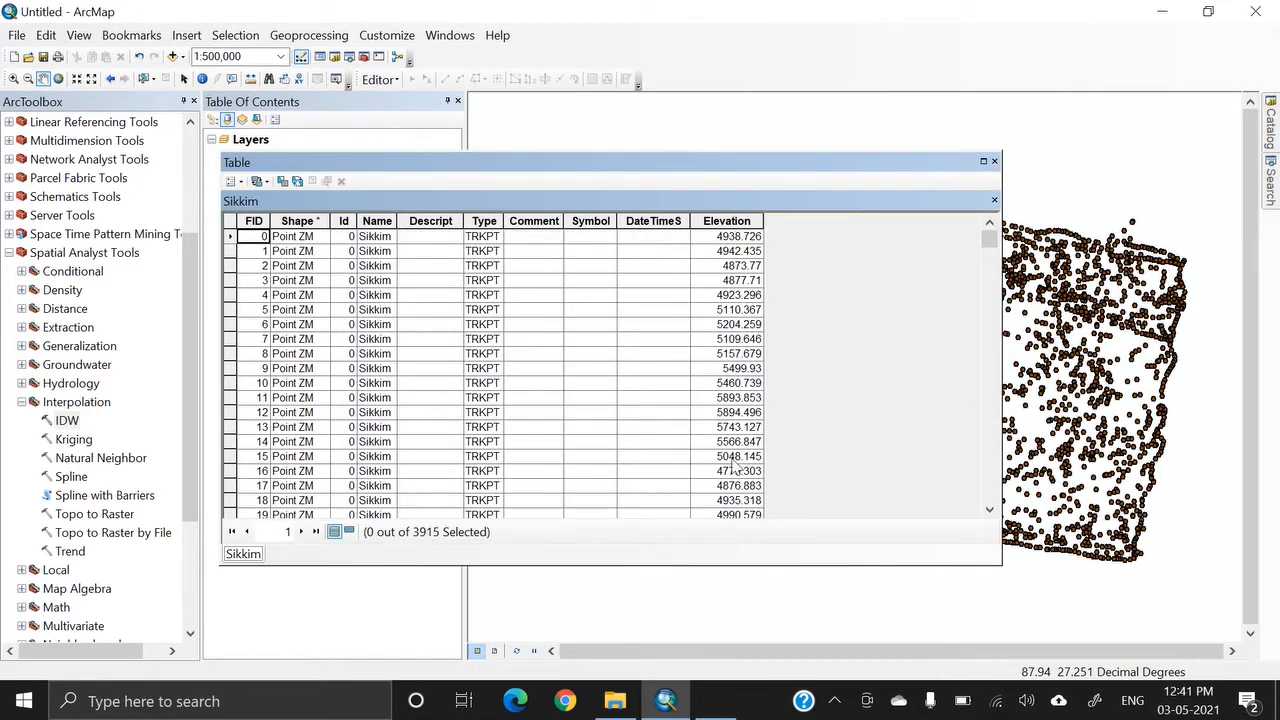
scroll(732, 212, "down", 20)
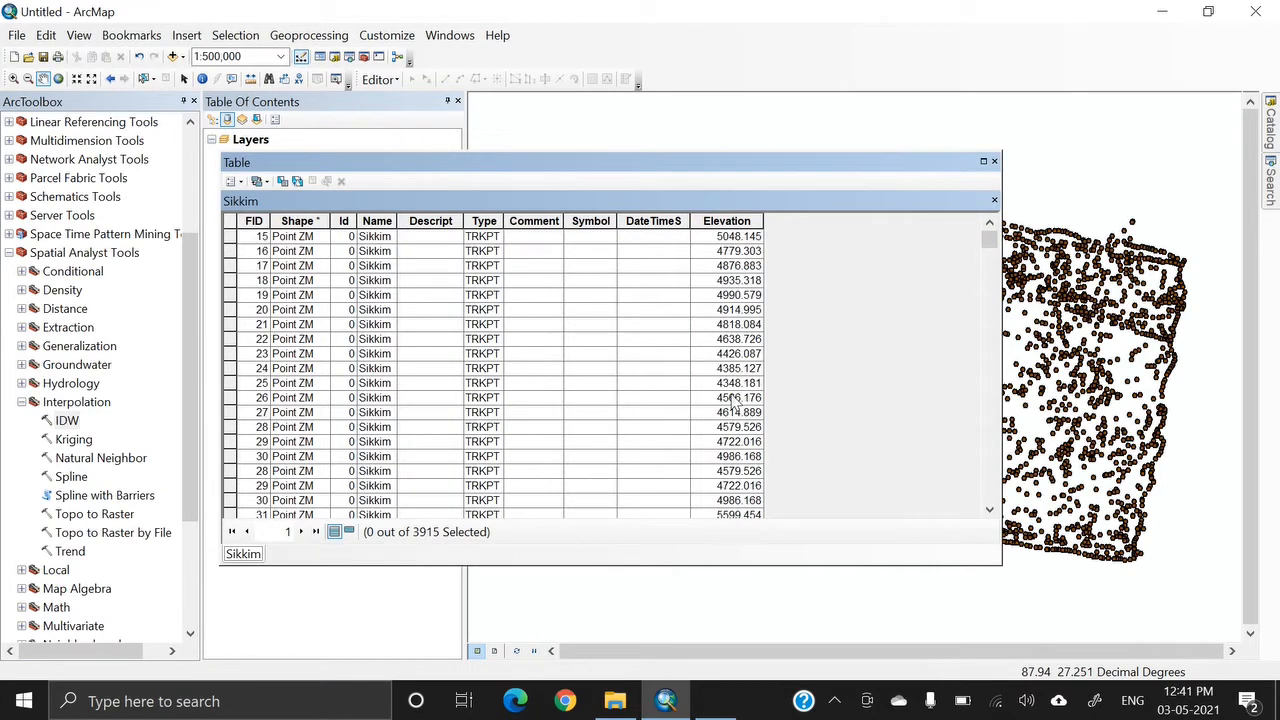
left_click(994, 161)
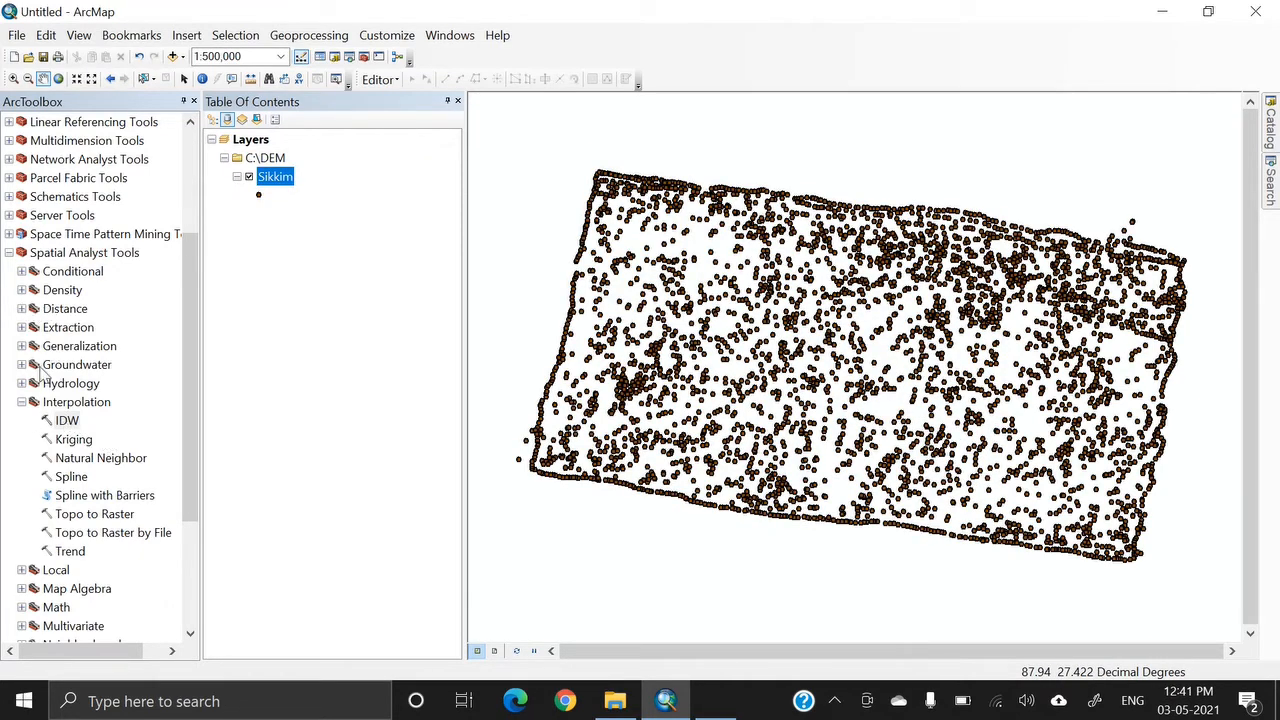
Open the IDW tool from the Interpolation toolset of the Spatial Analyst Tools.
left_click(9, 253)
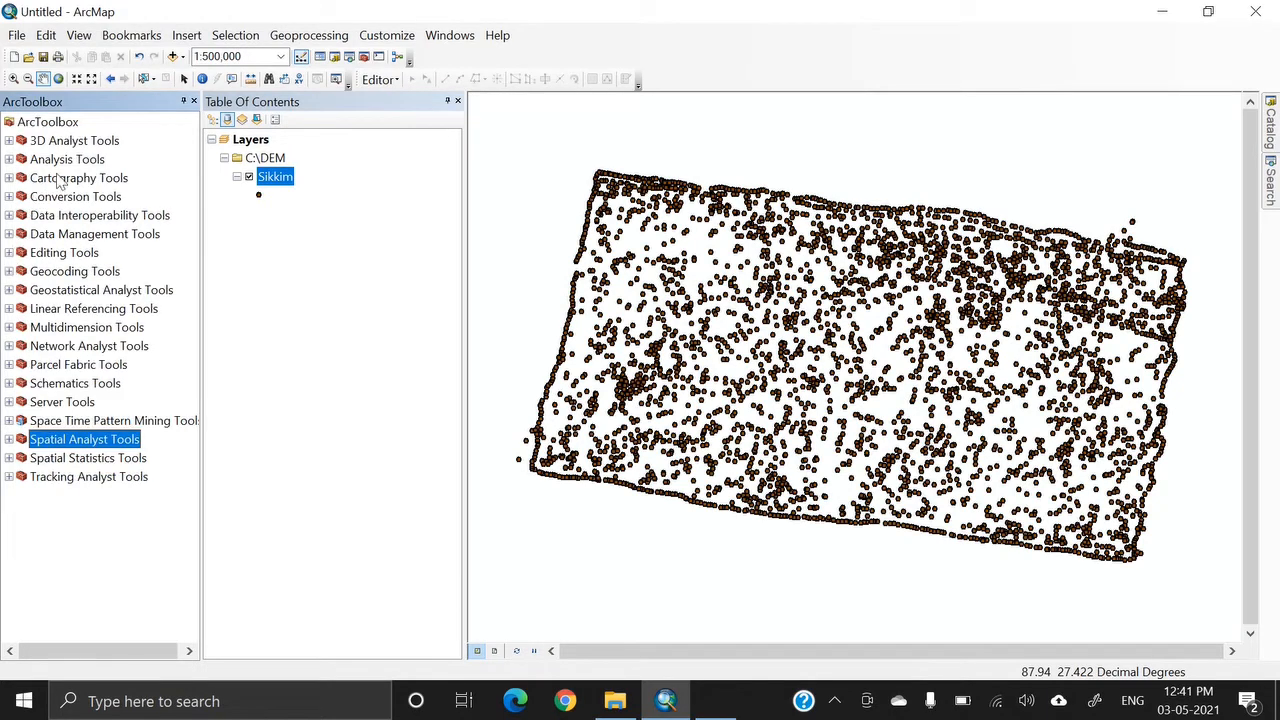
left_click(9, 440)
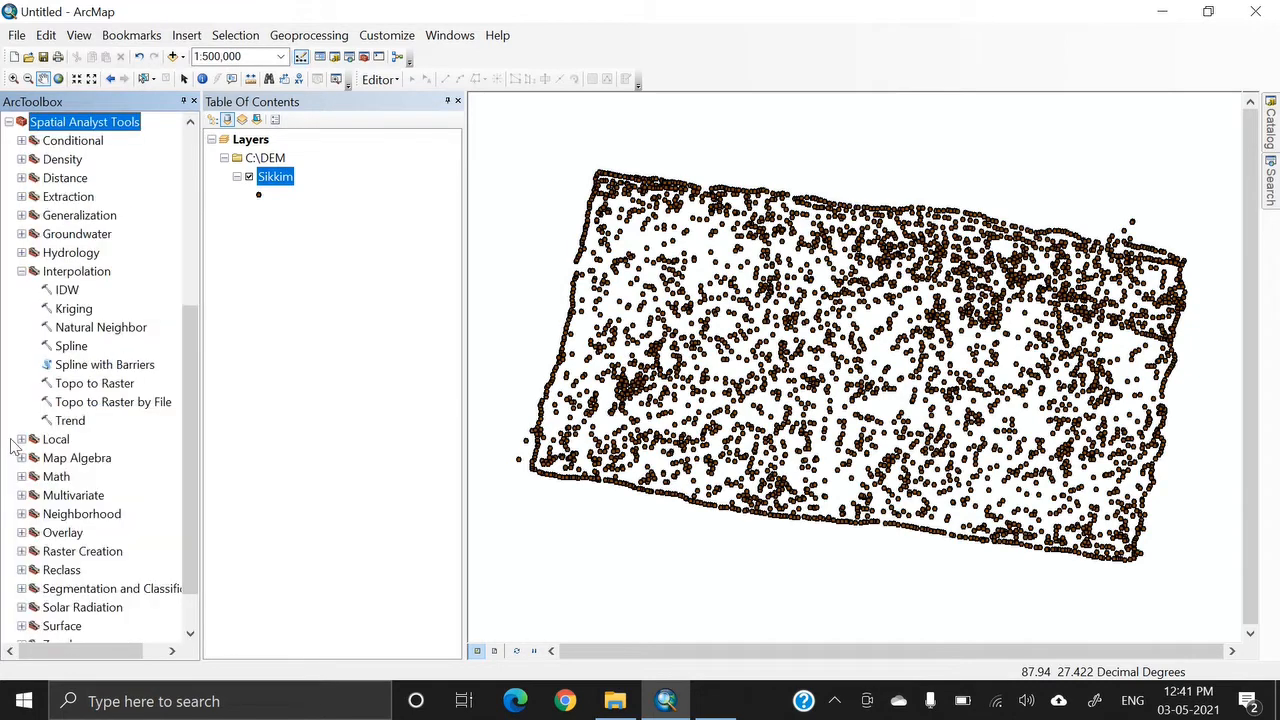
left_click(77, 276)
left_click(67, 290)
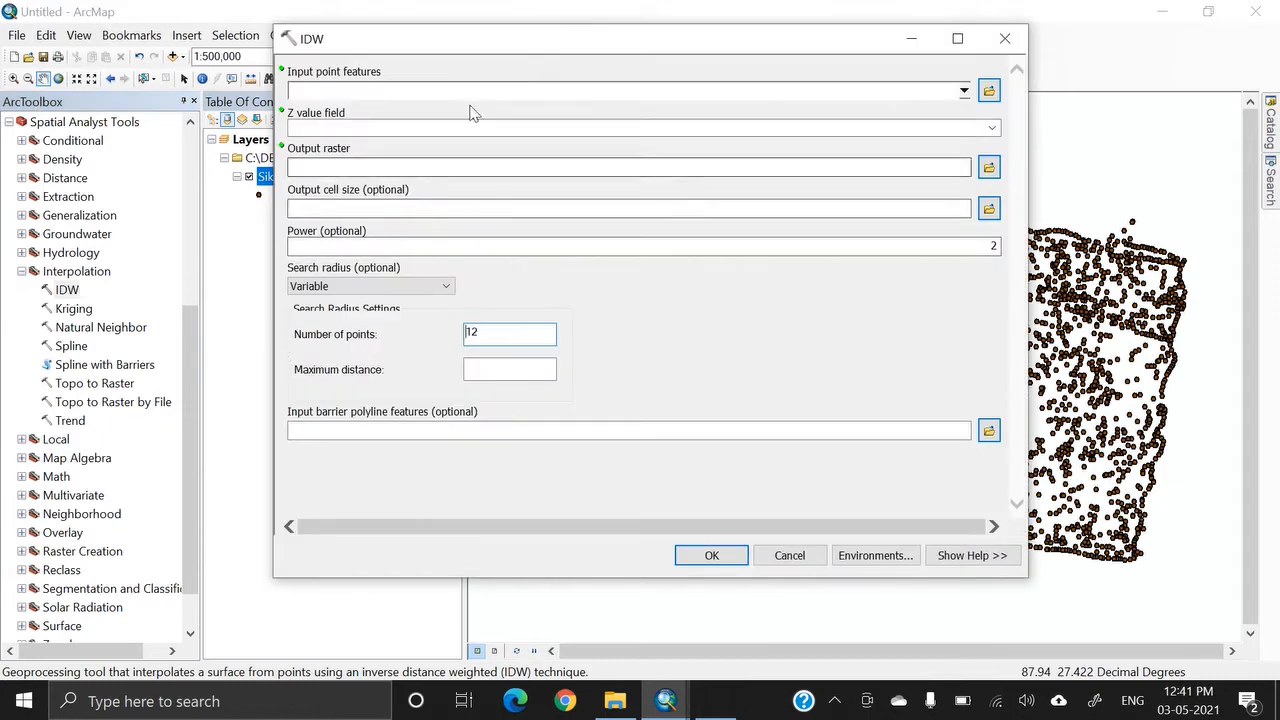
Dismiss the ActiveX prompt, choose Sikkim.shp from C:\DEM as the input point features, and set the Z value field to Elevation.
left_click(988, 91)
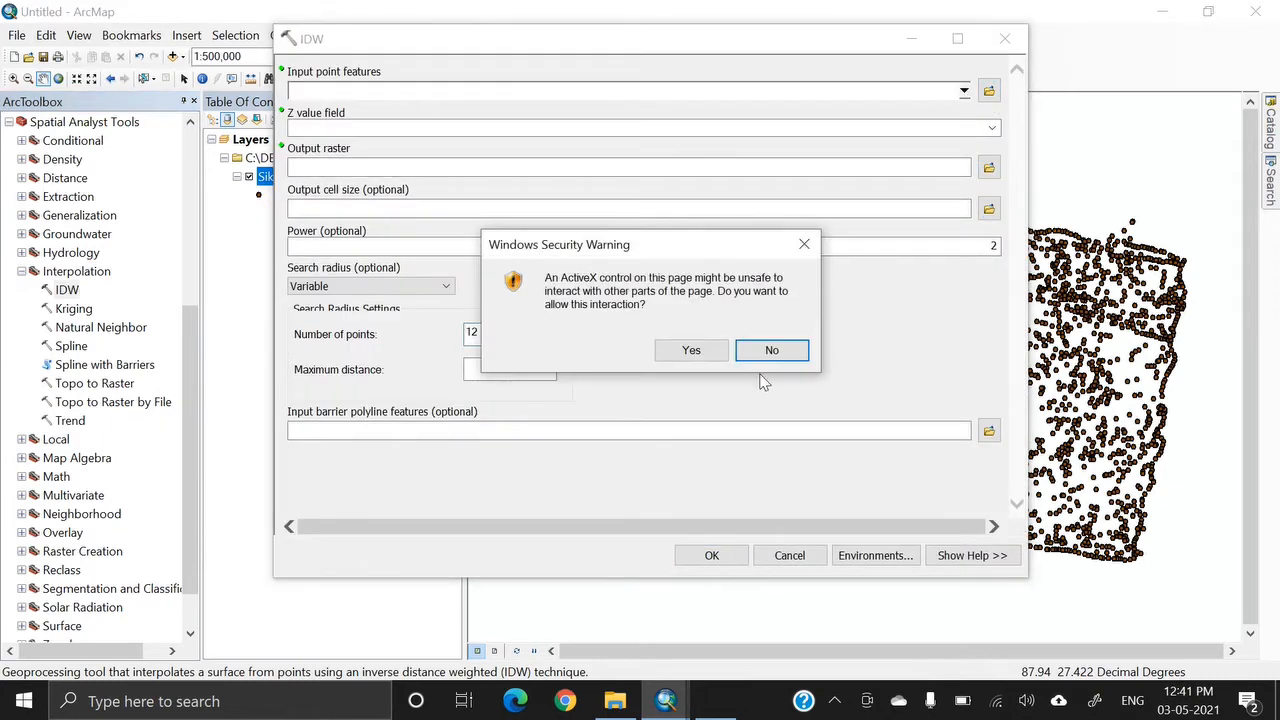
left_click(804, 244)
left_click(988, 92)
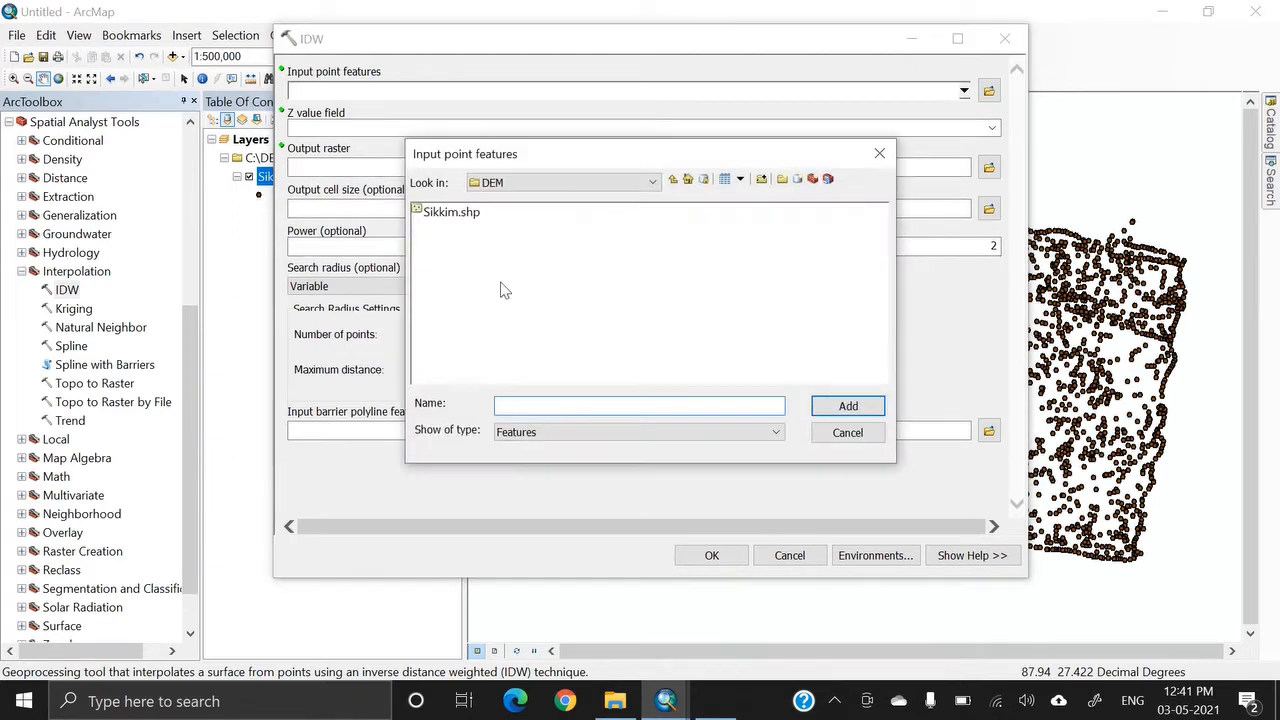
left_click(451, 215)
left_click(848, 406)
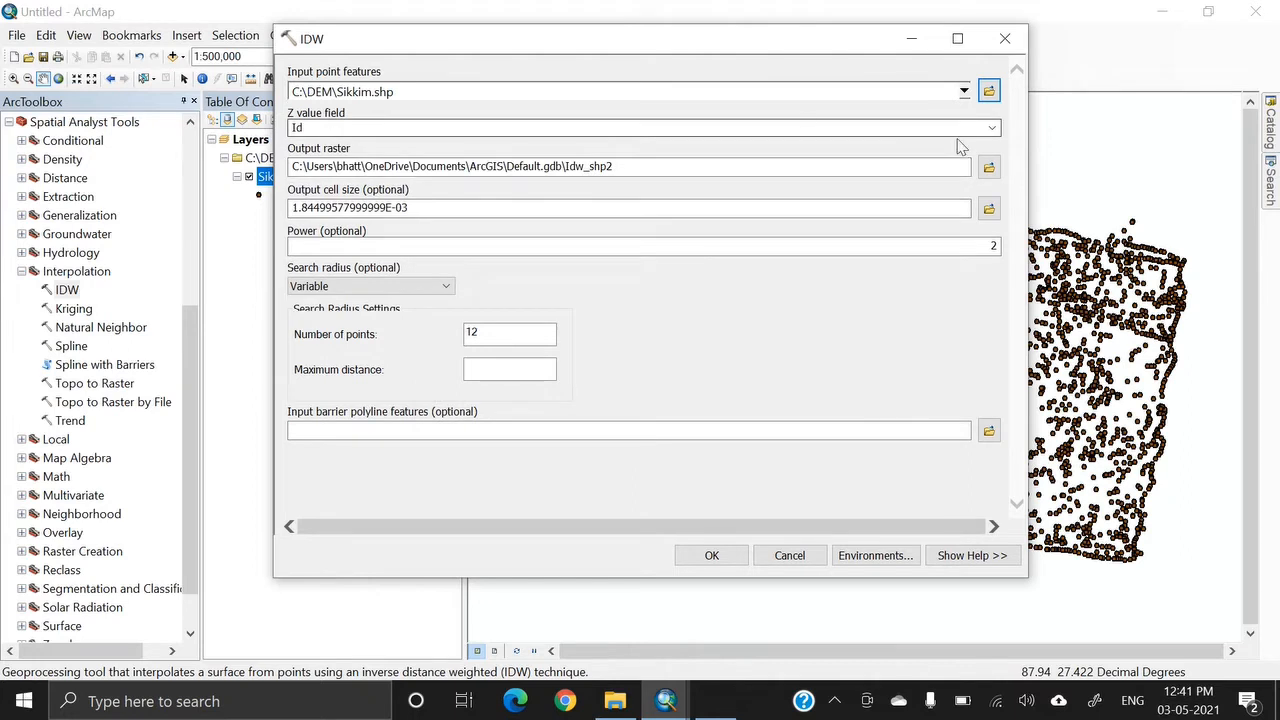
left_click(993, 129)
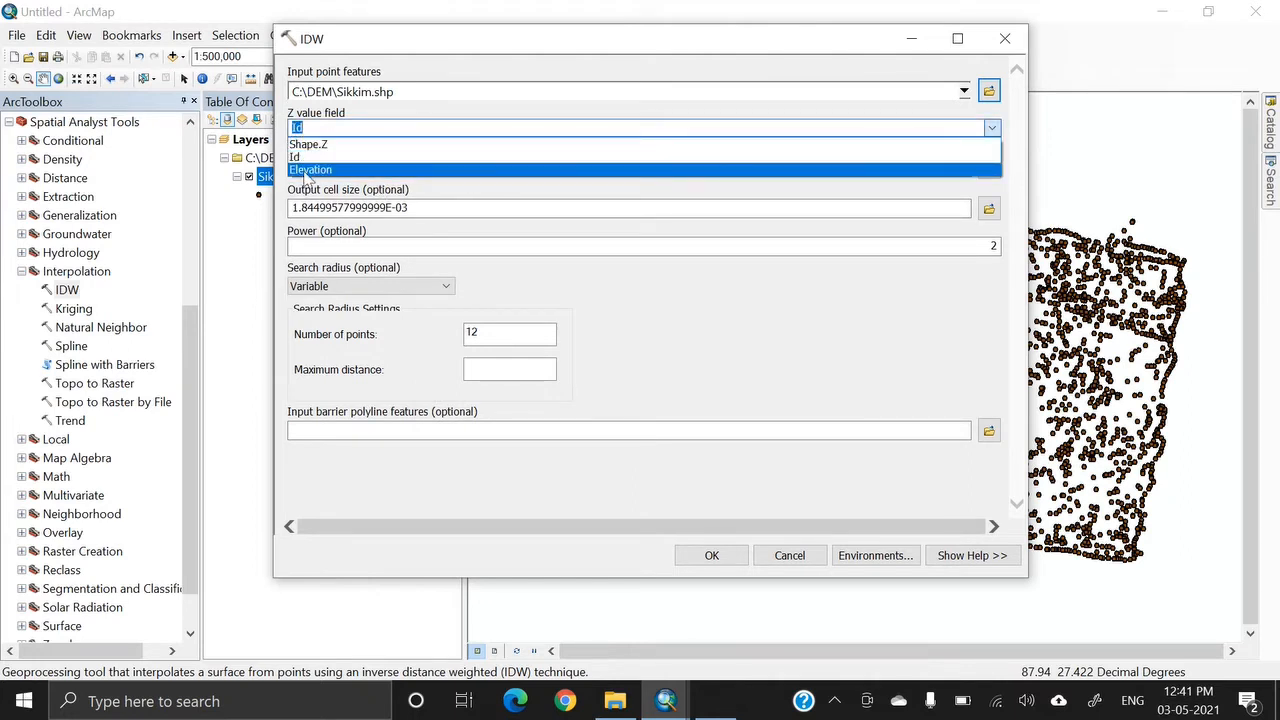
left_click(310, 170)
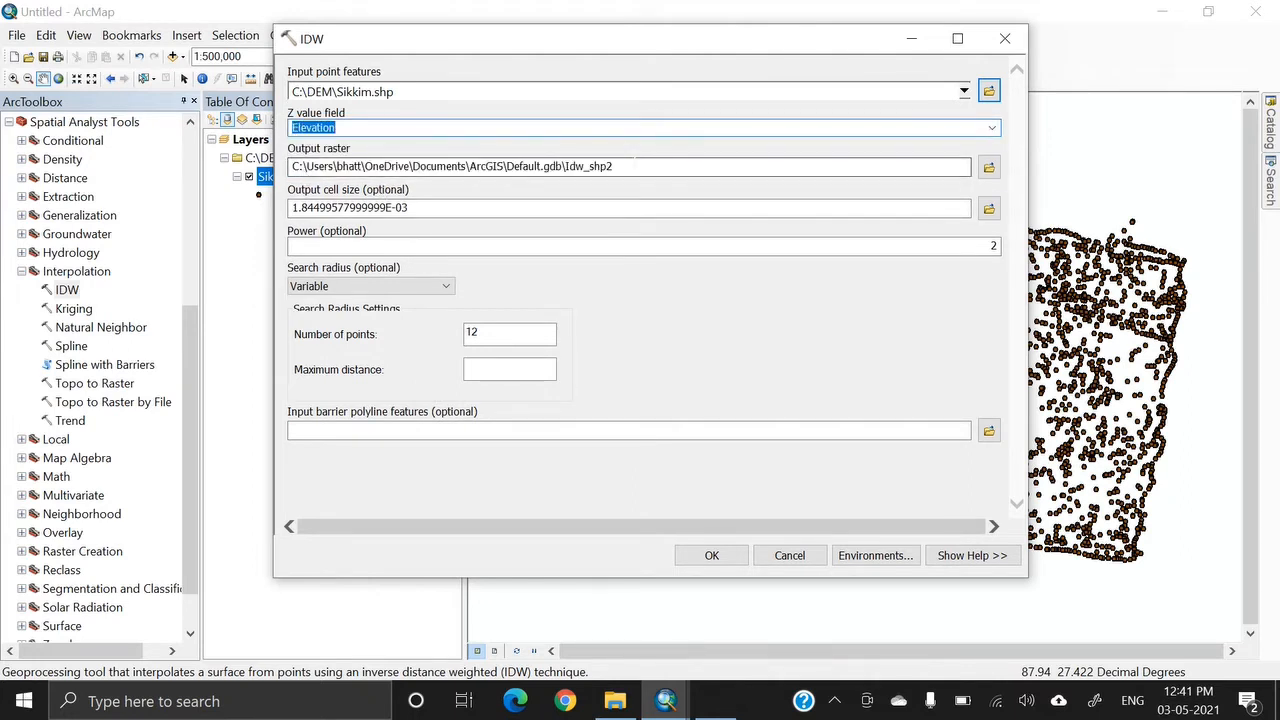
Set the IDW output raster to Sikkim_DEM in C:\DEM, saved as the Raster datasets type.
left_click(646, 167)
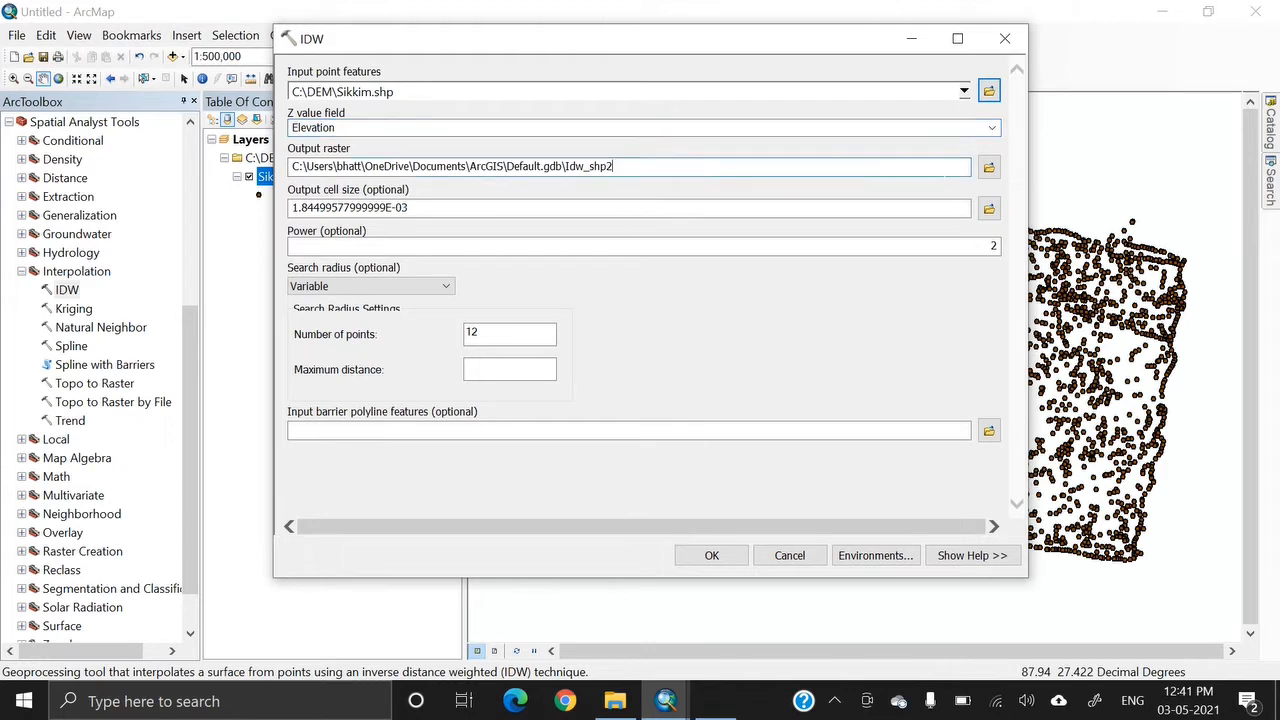
left_click(988, 169)
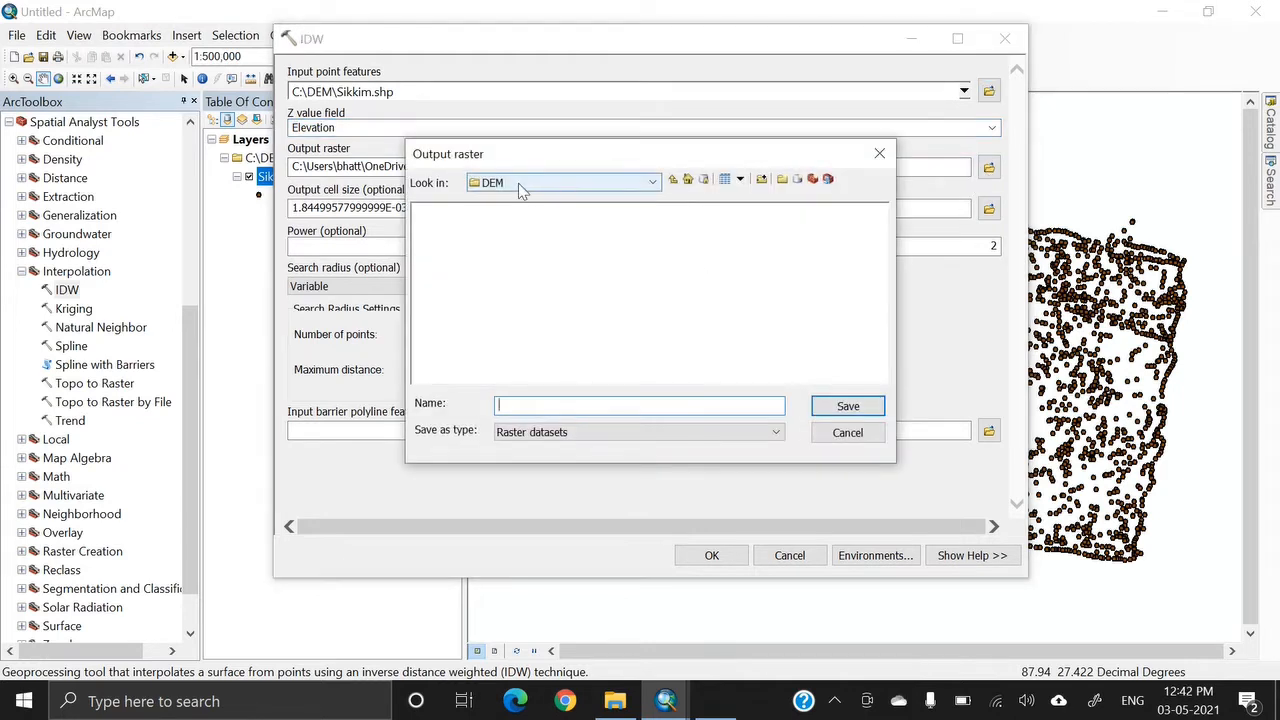
left_click(520, 183)
left_click(505, 246)
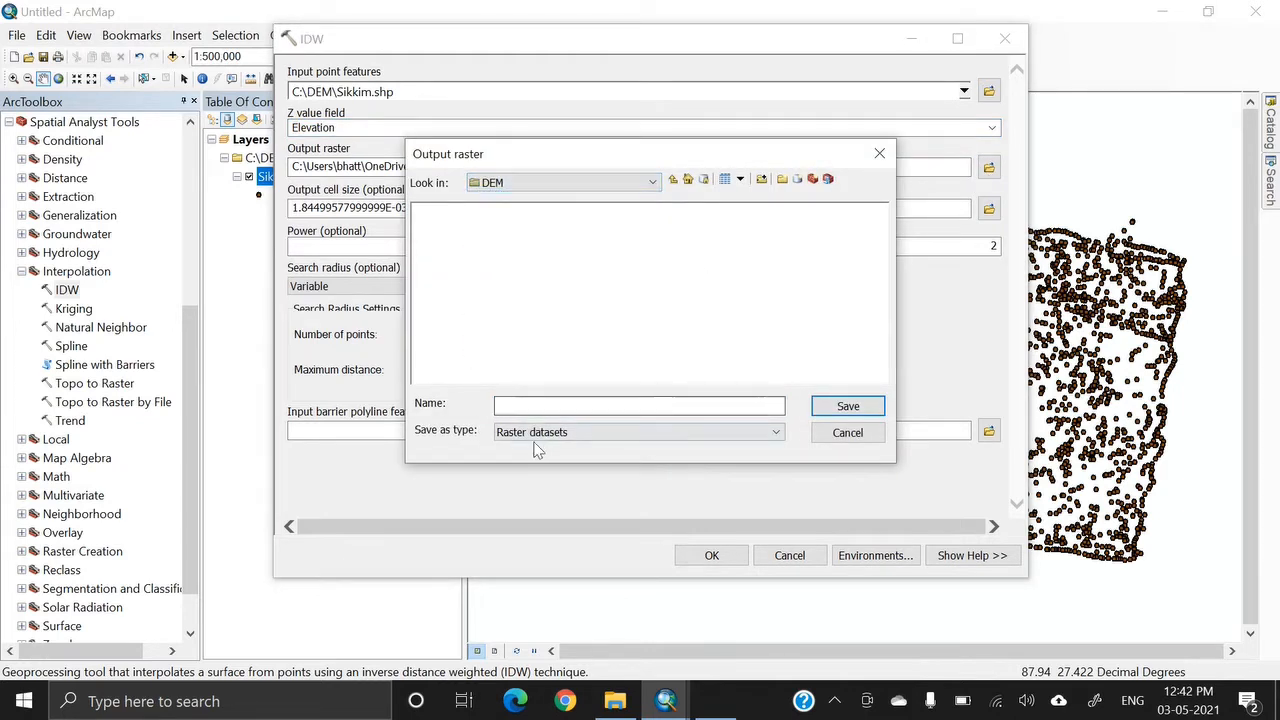
left_click(527, 405)
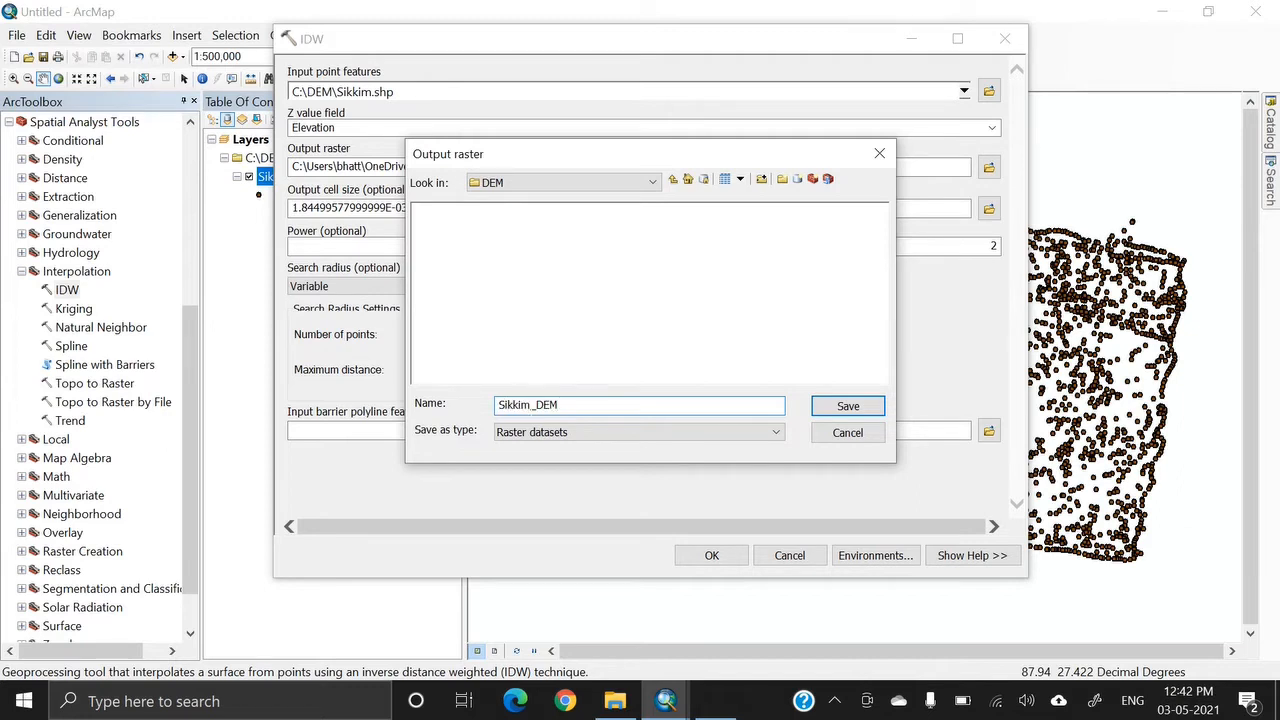
left_click(858, 409)
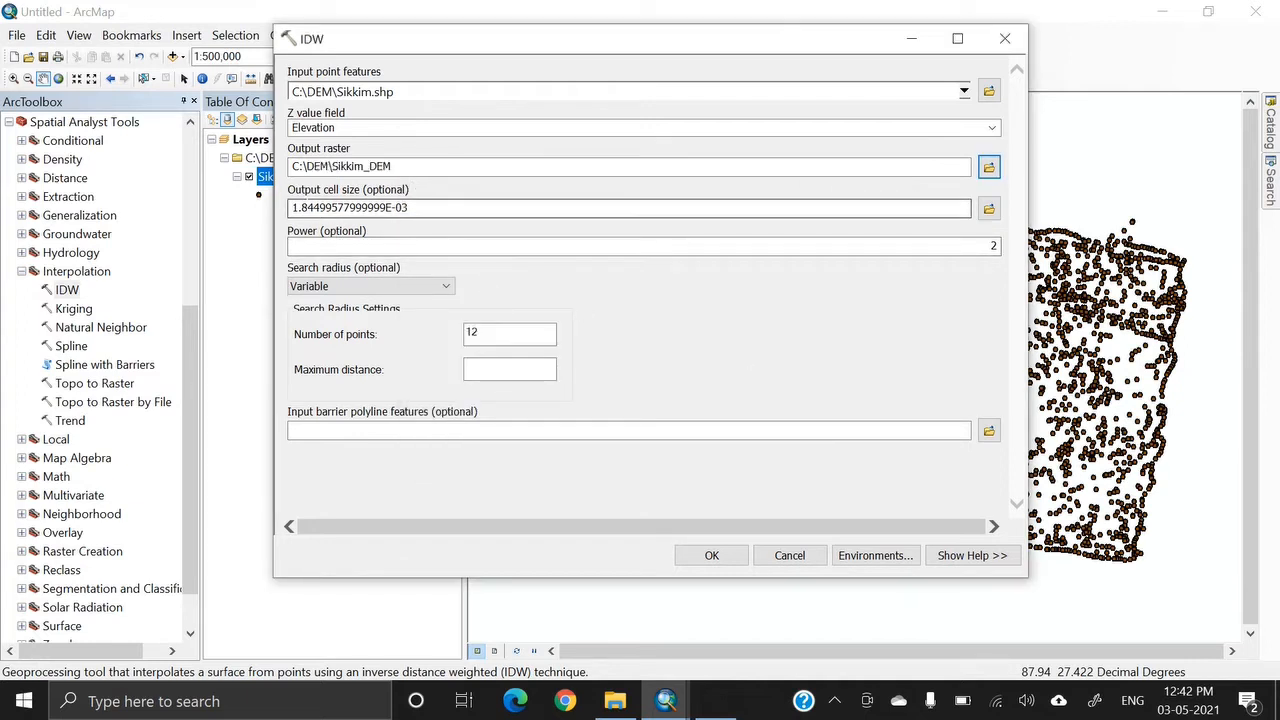
Keep the proposed output cell size and run the IDW interpolation of the Sikkim points.
left_click(306, 207)
left_click_drag(408, 207, 298, 207)
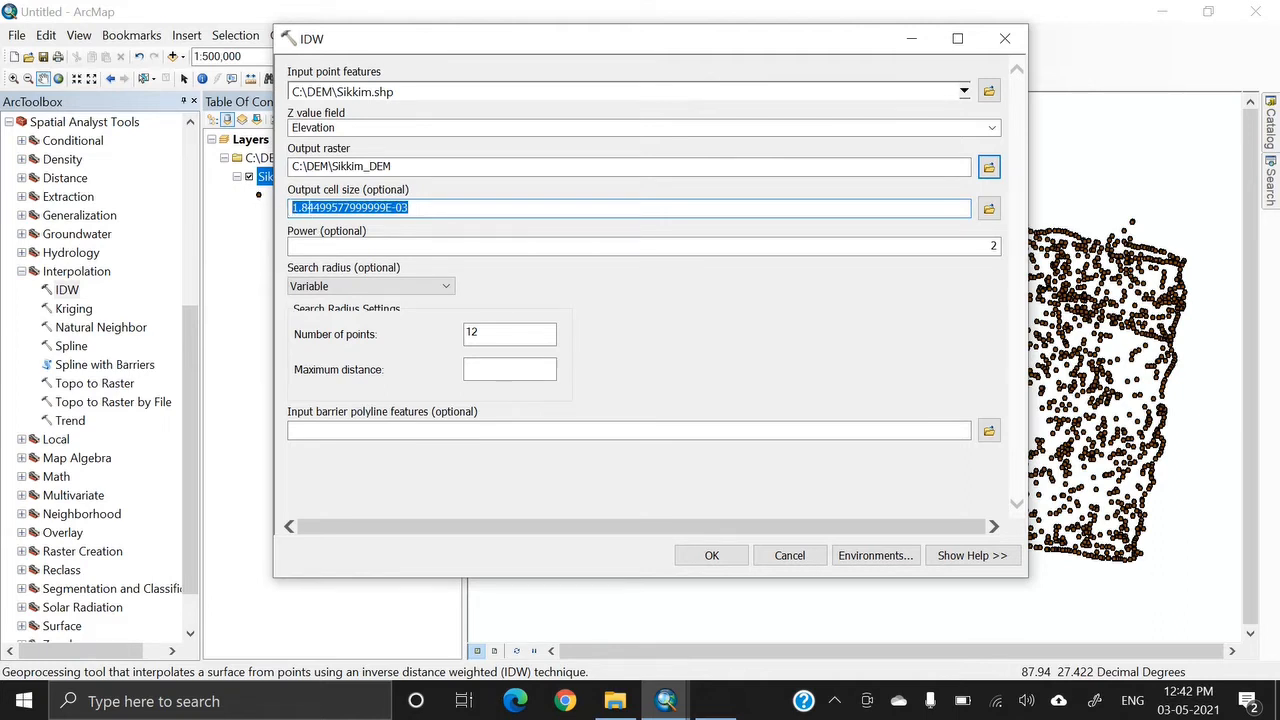
left_click_drag(298, 207, 290, 207)
left_click(714, 556)
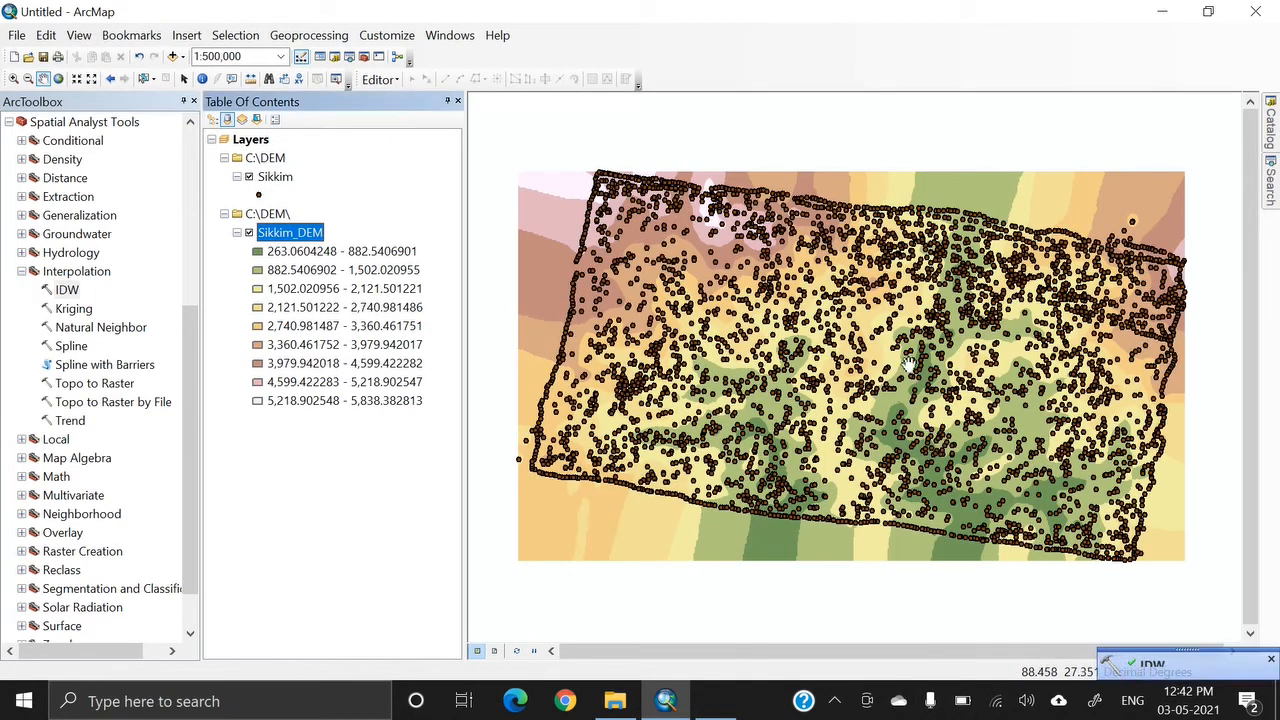
Examine the interpolated Sikkim_DEM raster up close across its different parts and at full extent.
scroll(900, 377, "up", 2)
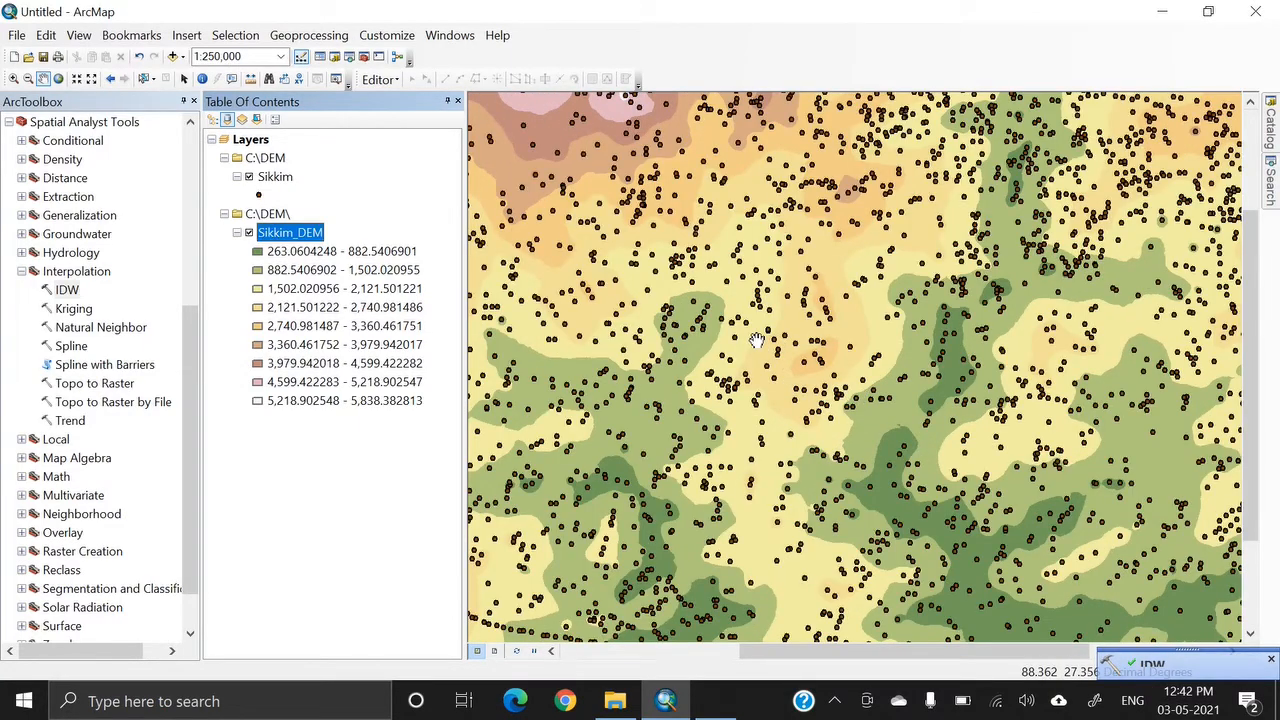
left_click_drag(758, 341, 925, 498)
left_click_drag(695, 393, 906, 346)
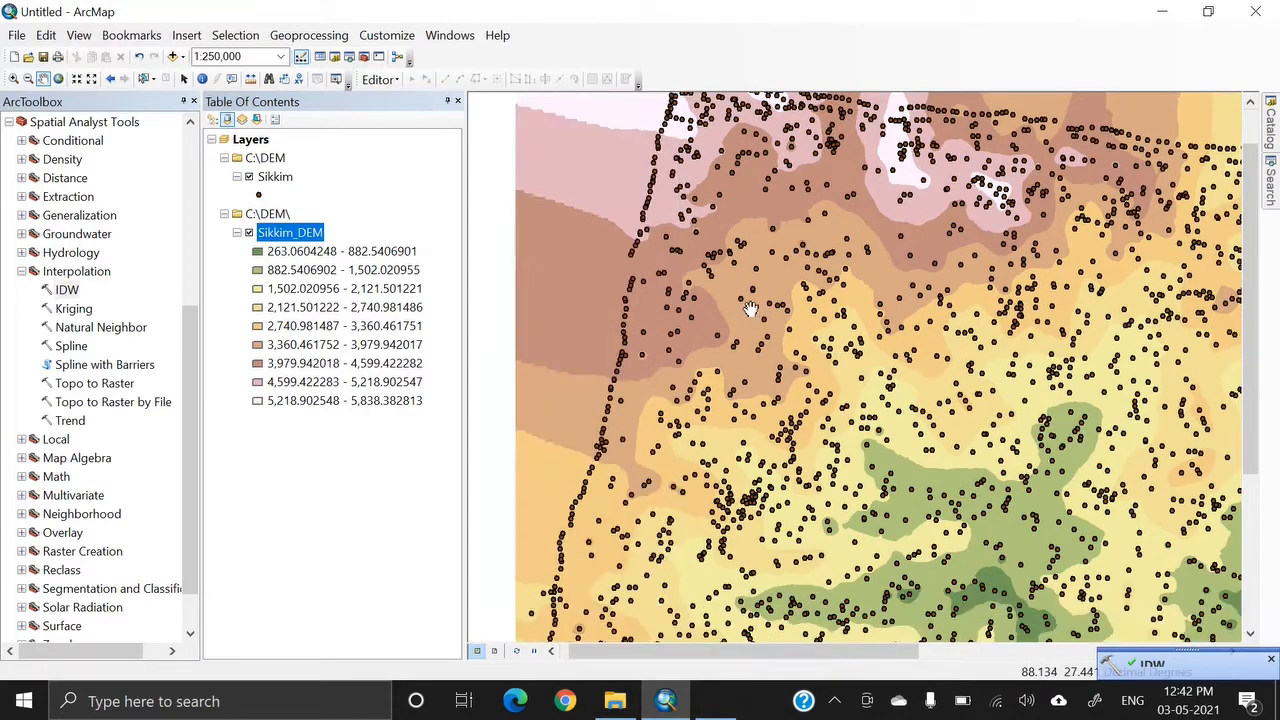
left_click_drag(1048, 450, 846, 337)
left_click_drag(902, 410, 728, 361)
left_click_drag(938, 400, 689, 374)
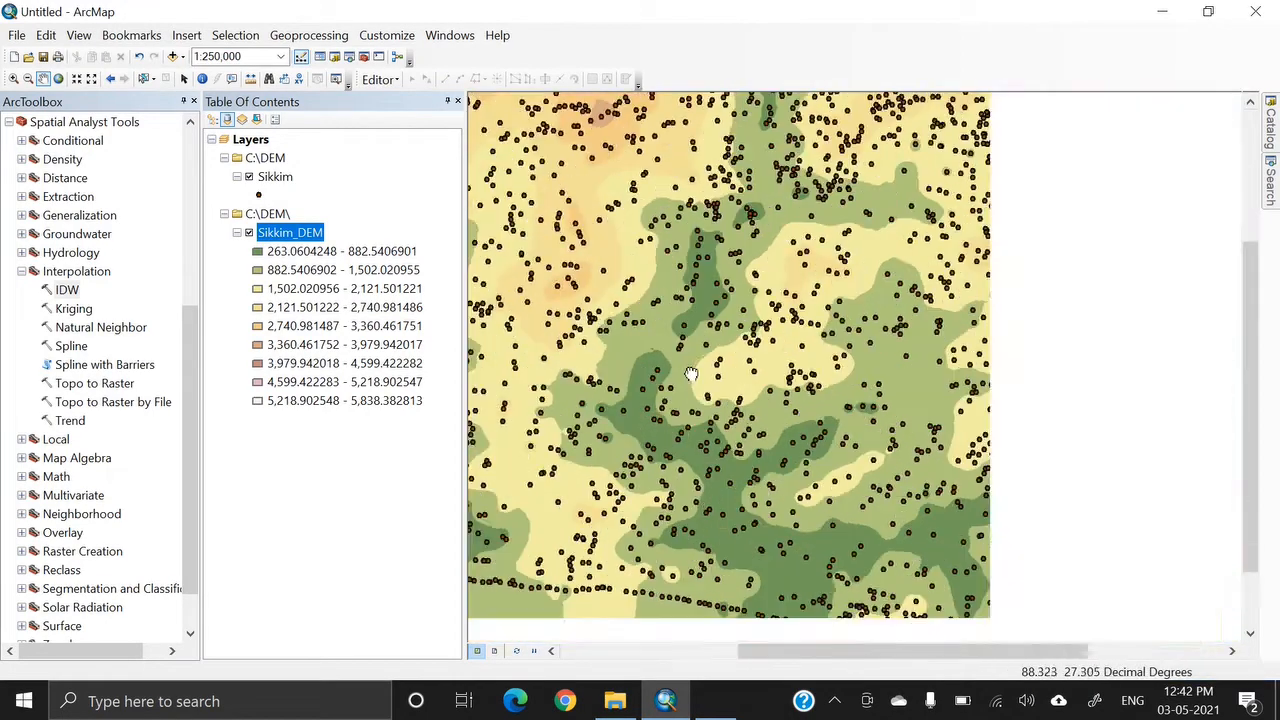
left_click_drag(915, 366, 927, 440)
left_click_drag(702, 381, 794, 517)
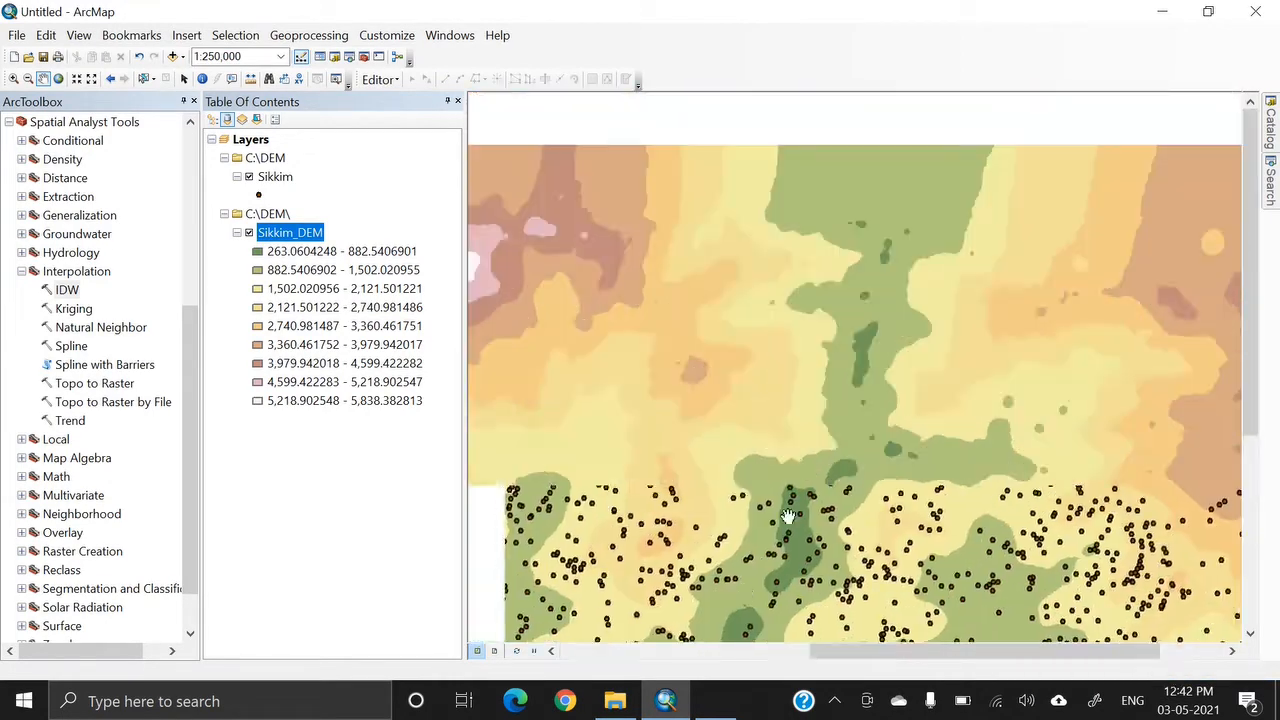
left_click_drag(733, 312, 854, 446)
left_click_drag(697, 464, 881, 309)
left_click_drag(796, 393, 1017, 347)
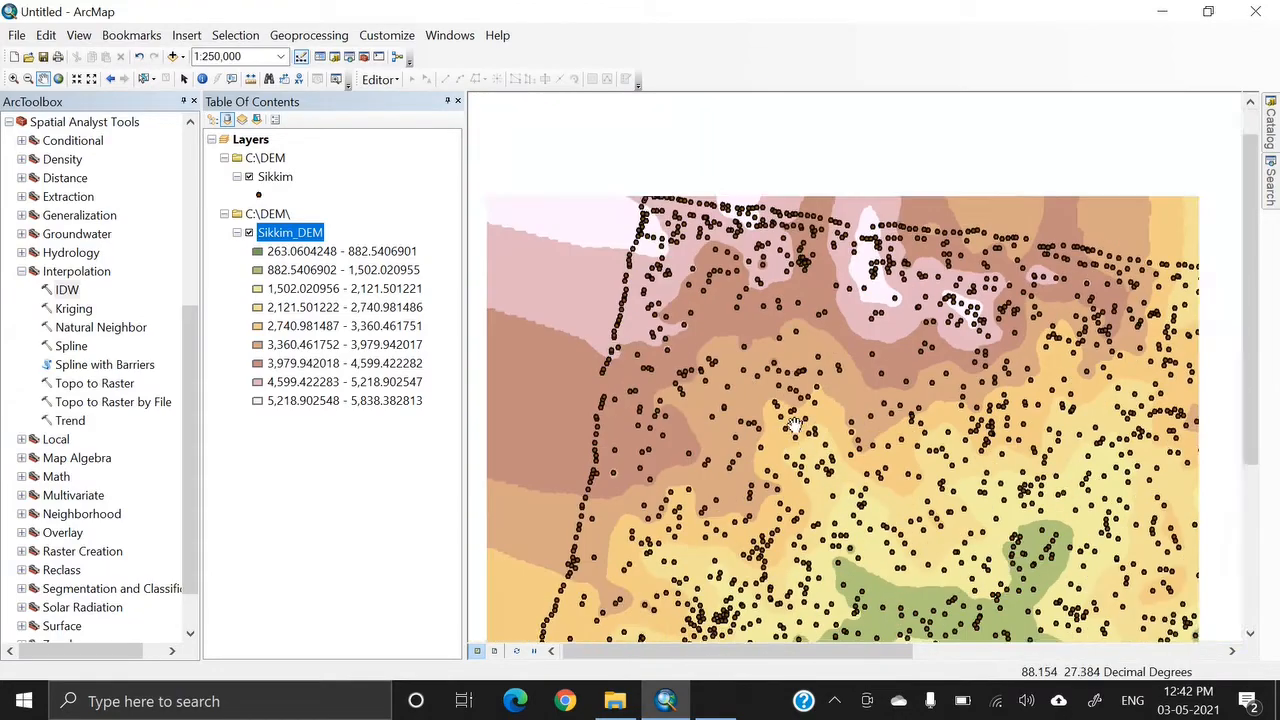
scroll(1014, 474, "down", 3)
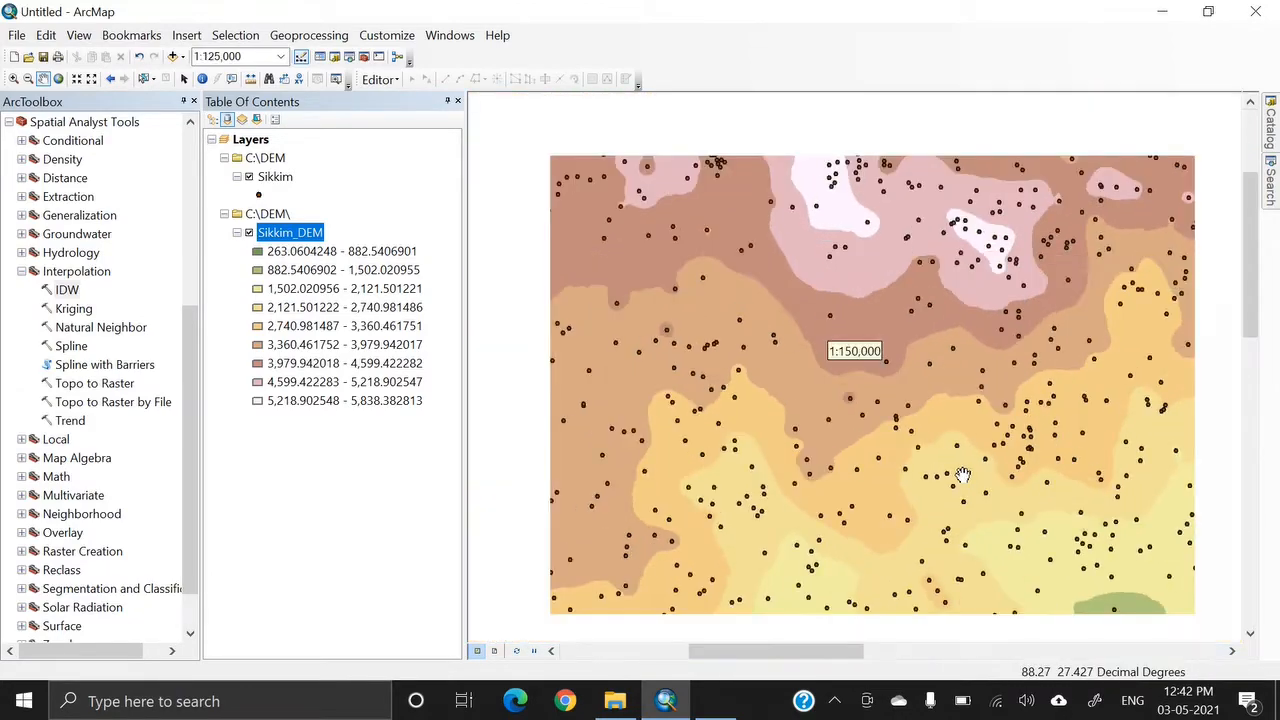
scroll(950, 477, "up", 3)
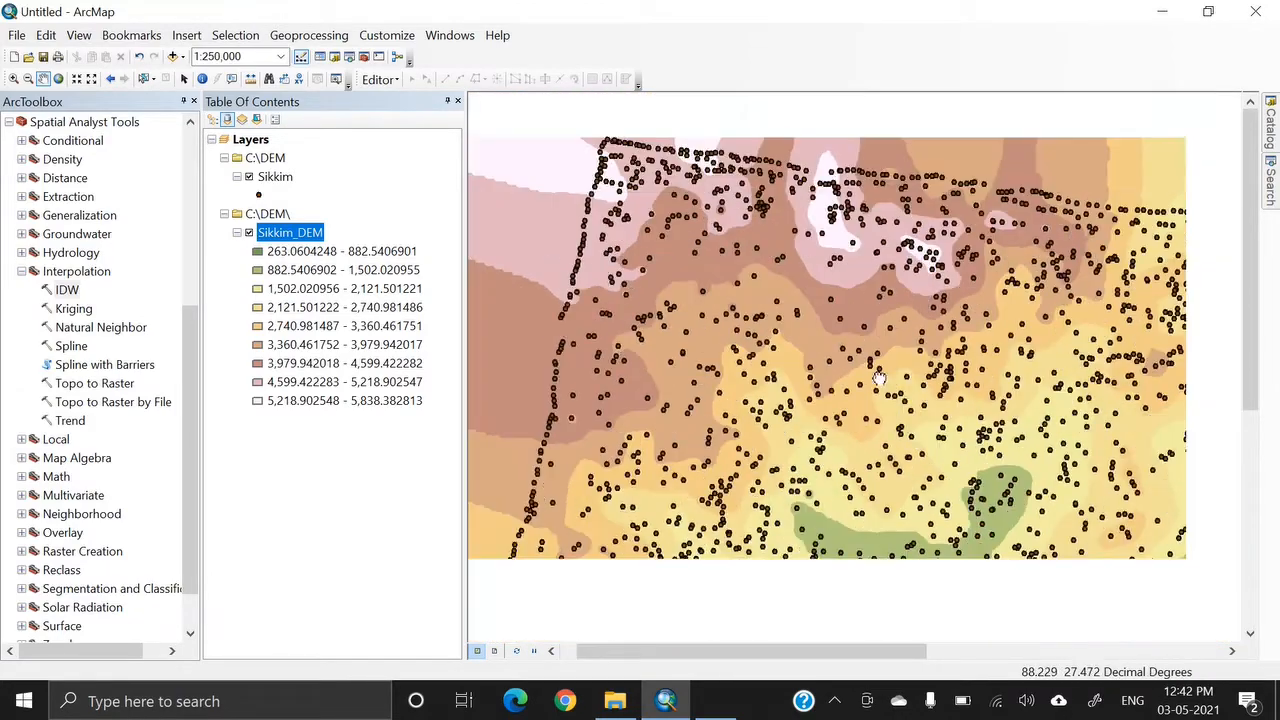
left_click_drag(879, 378, 808, 279)
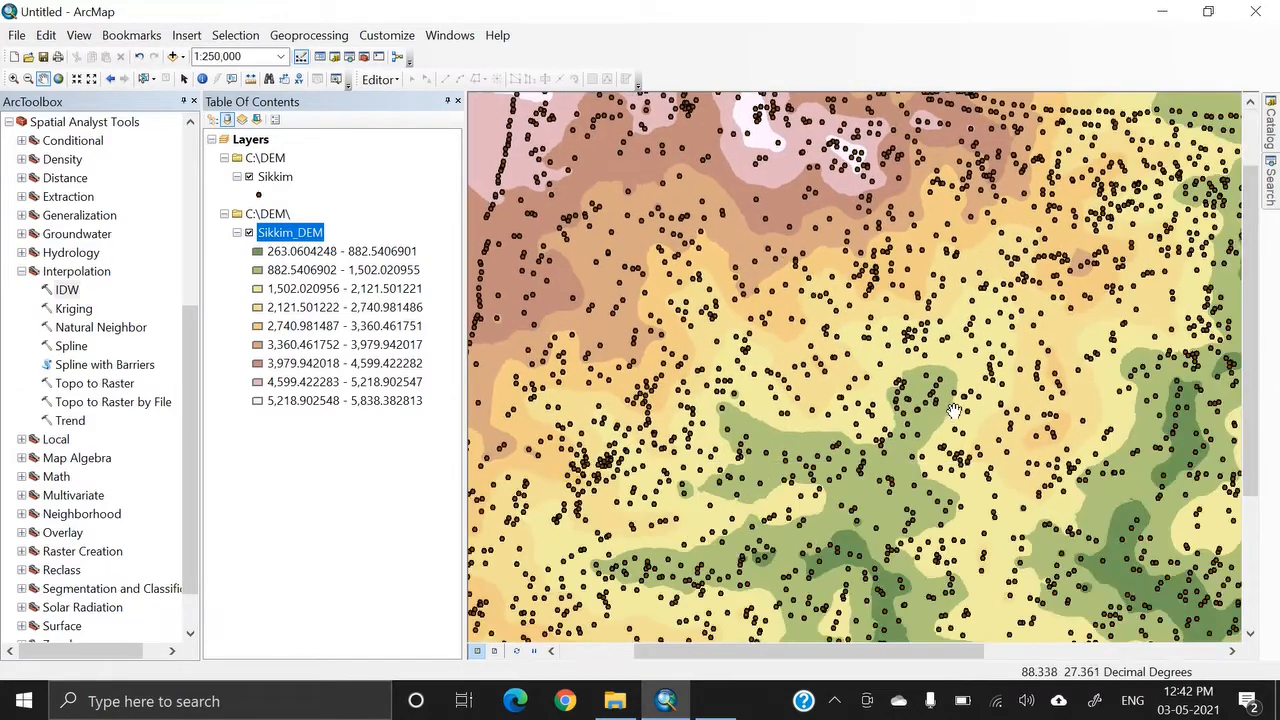
scroll(954, 411, "up", 3)
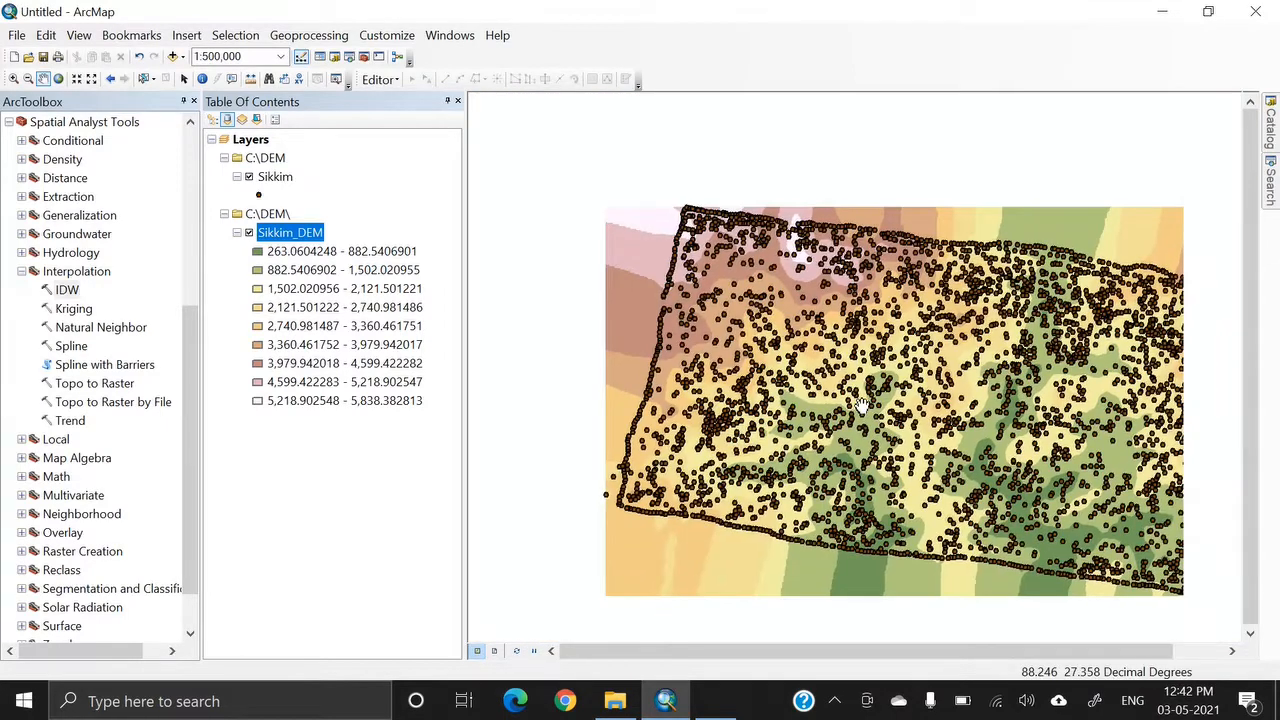
left_click_drag(944, 429, 722, 397)
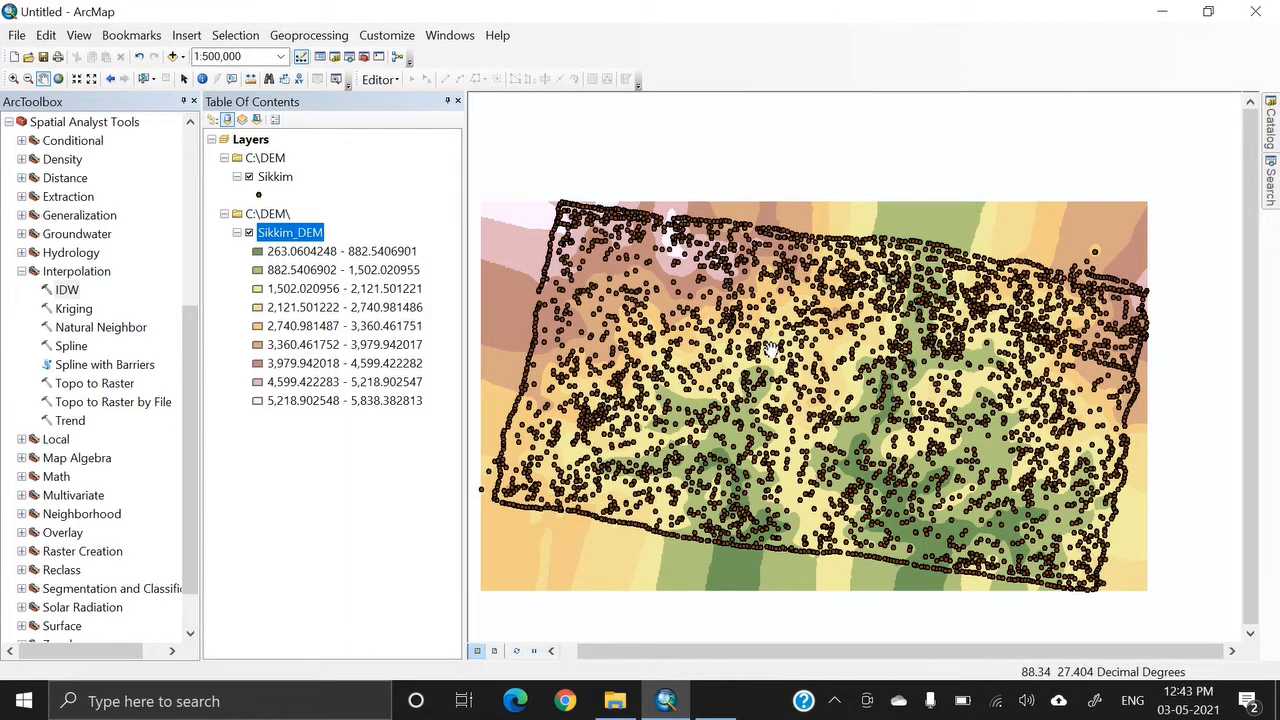
Look through the Spatial Analyst Surface toolset and the descriptions of its Aspect, Hillshade, Slope and Viewshed tools.
left_click(21, 272)
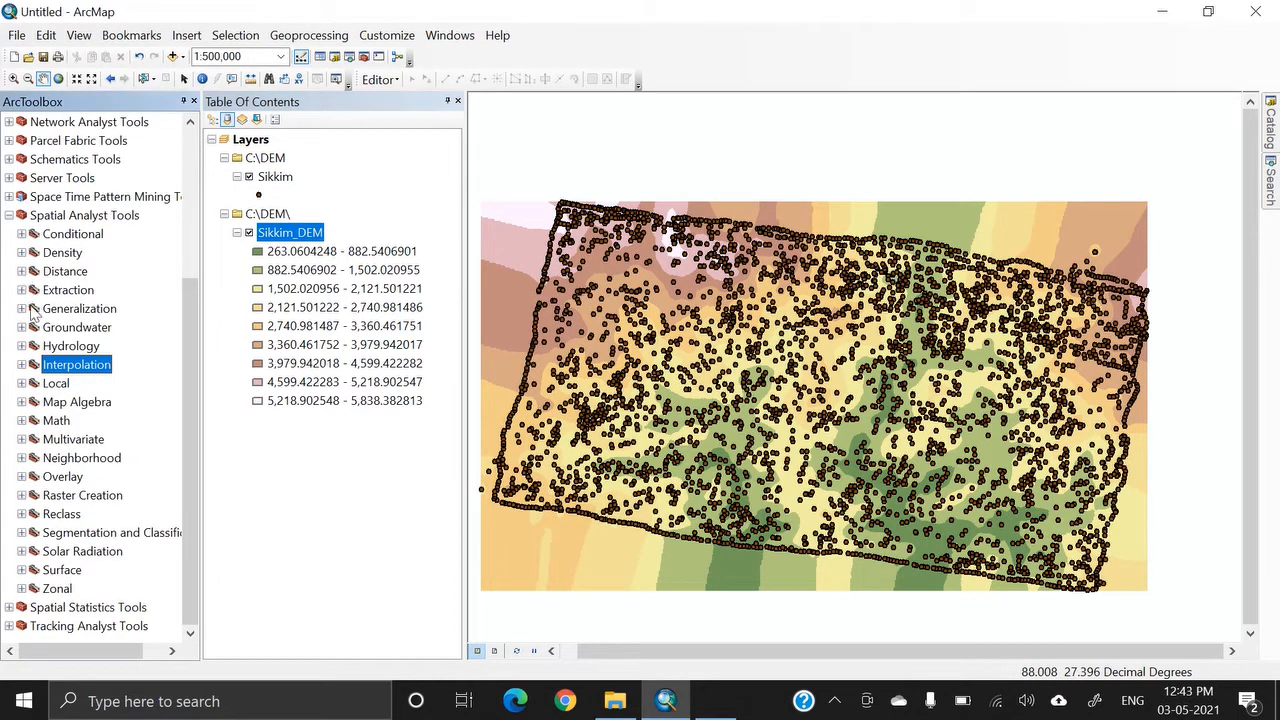
left_click(9, 216)
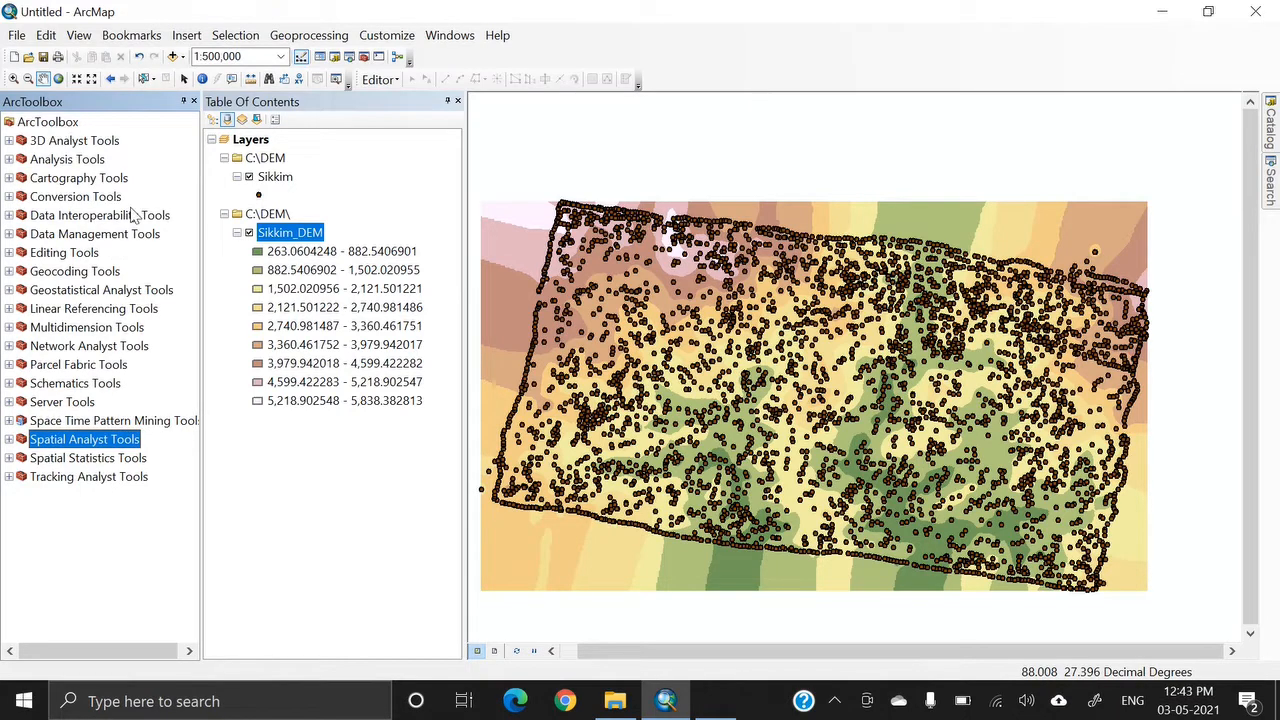
left_click(9, 440)
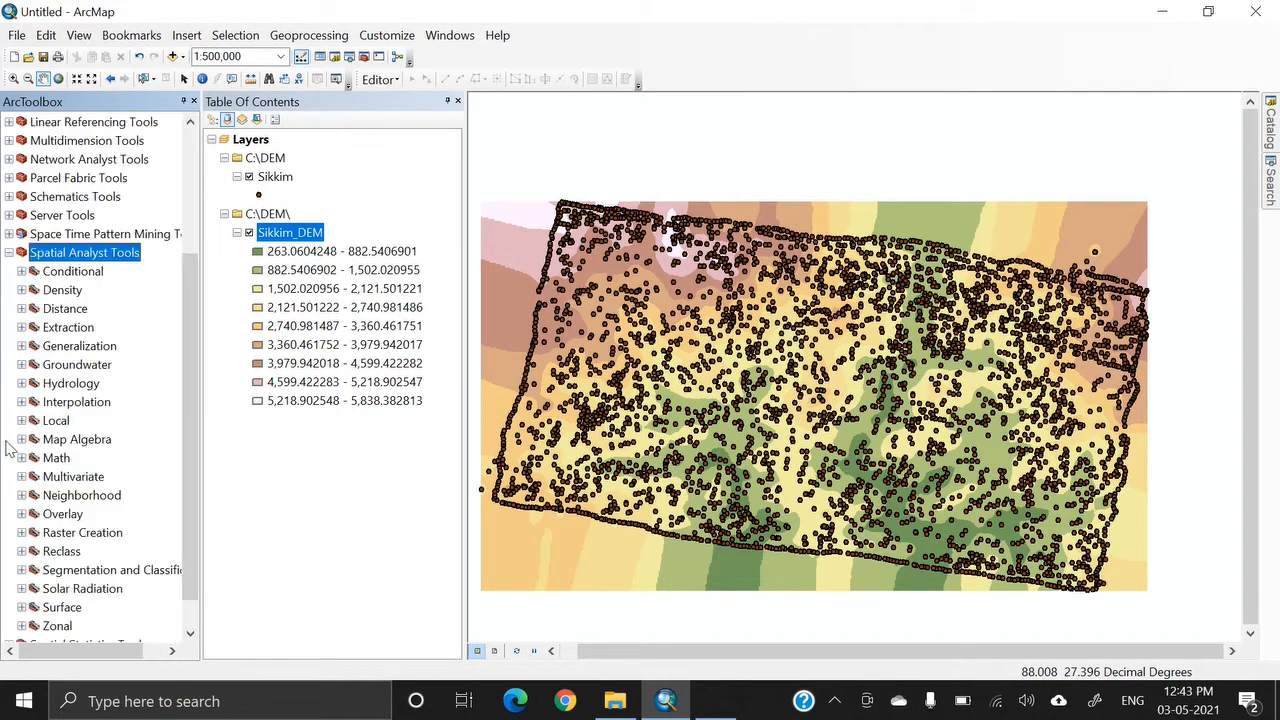
scroll(101, 385, "down", 1)
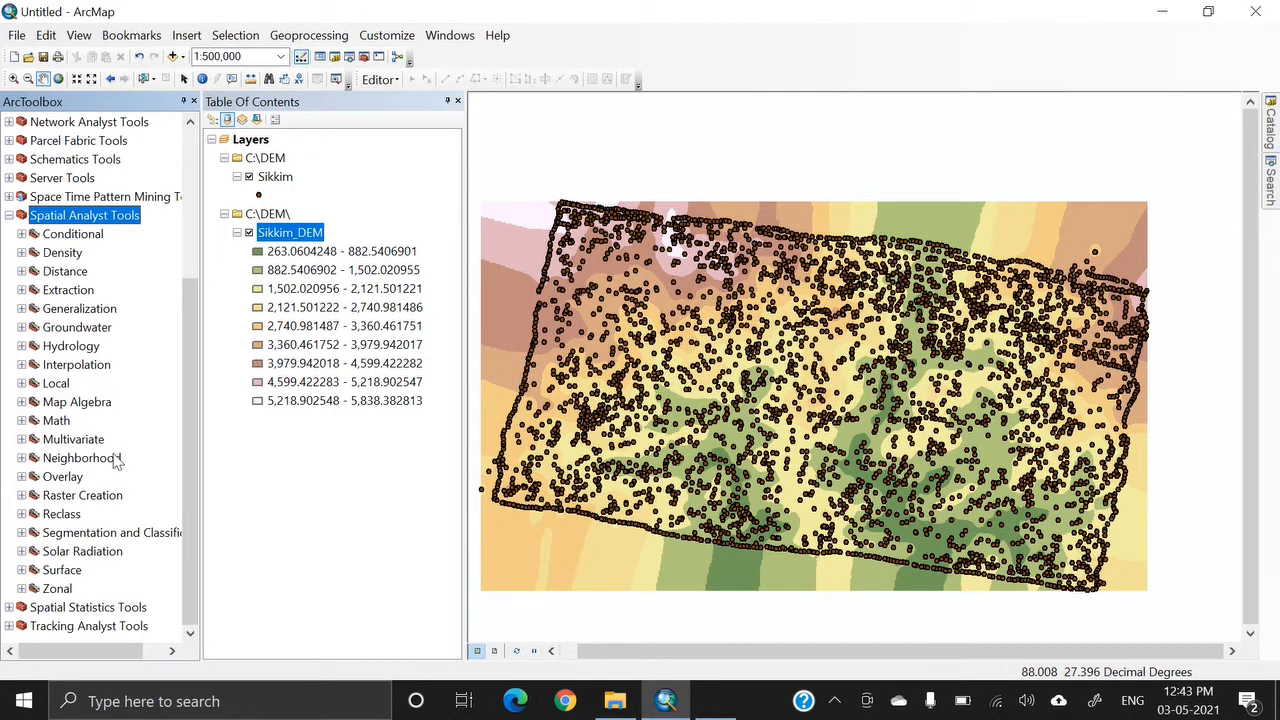
left_click(21, 570)
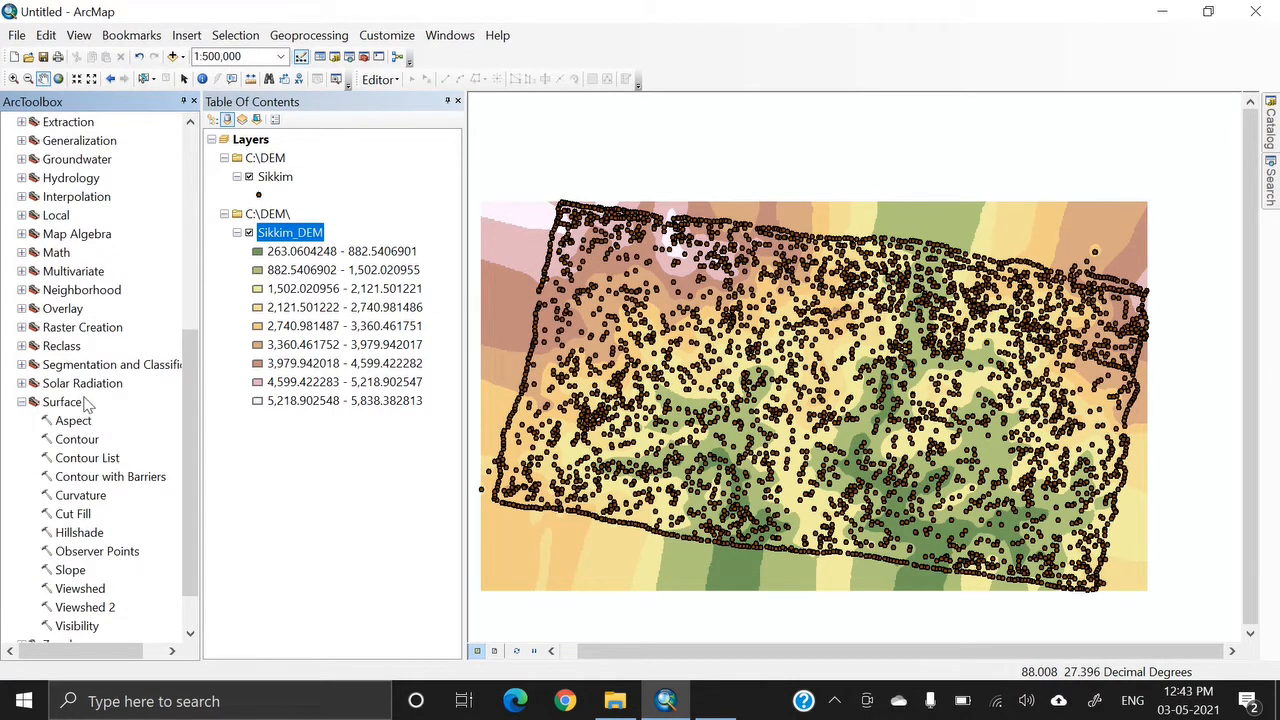
scroll(188, 424, "down", 1)
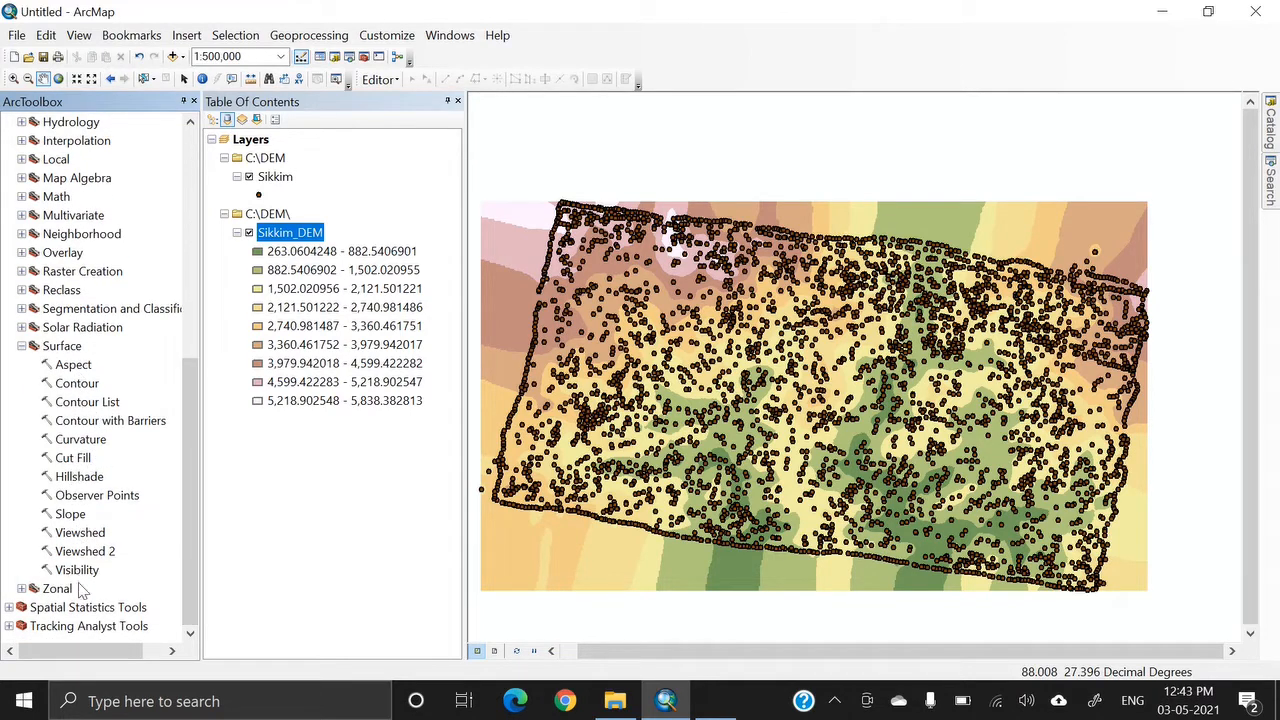
left_click(72, 366)
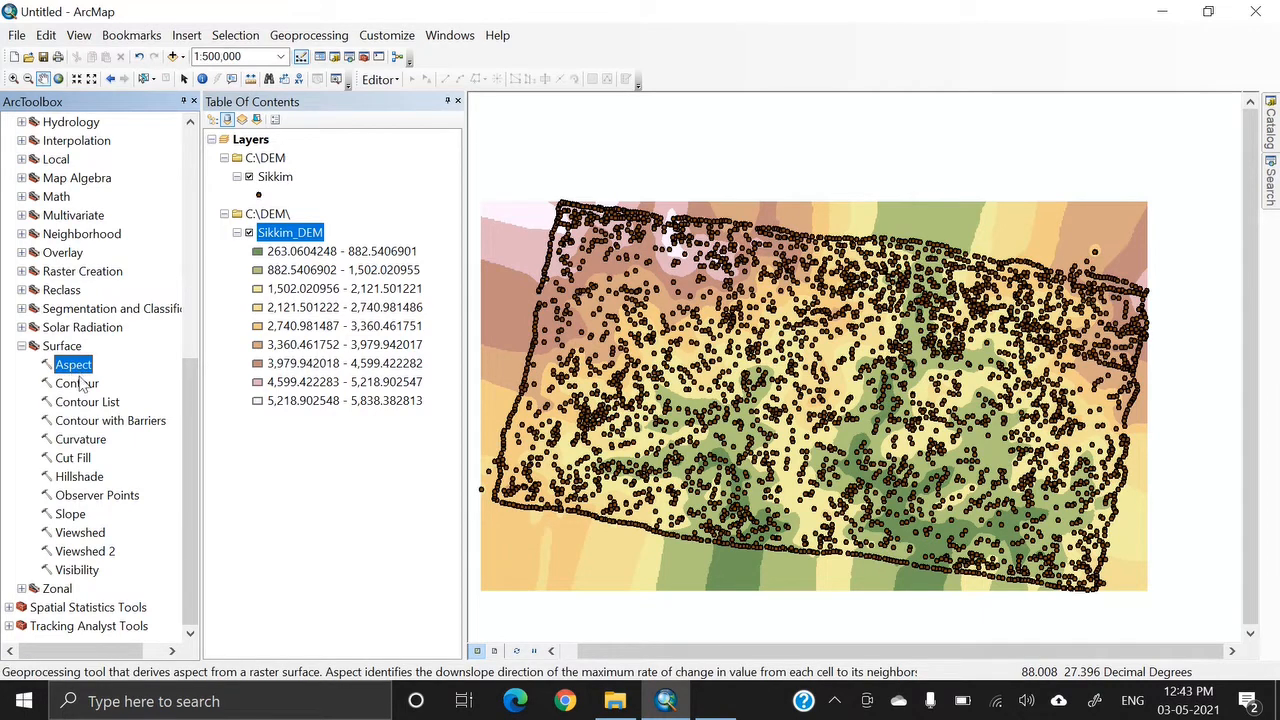
left_click(80, 478)
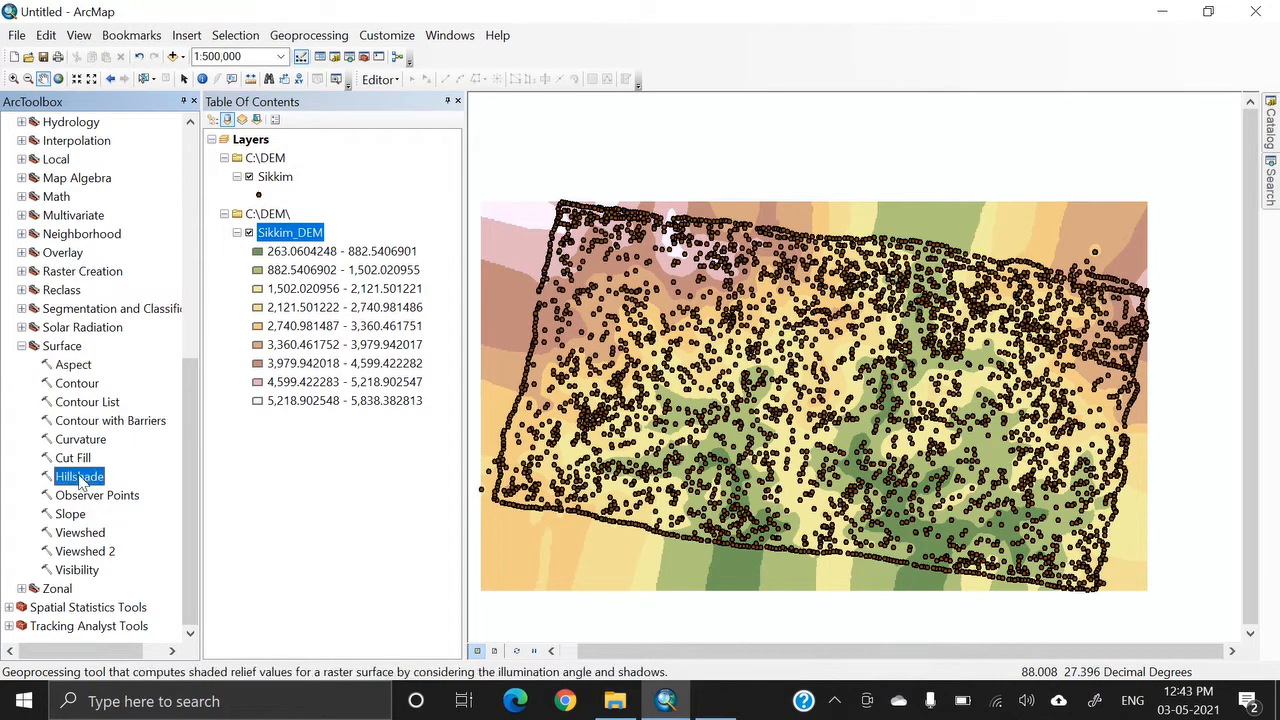
left_click(71, 515)
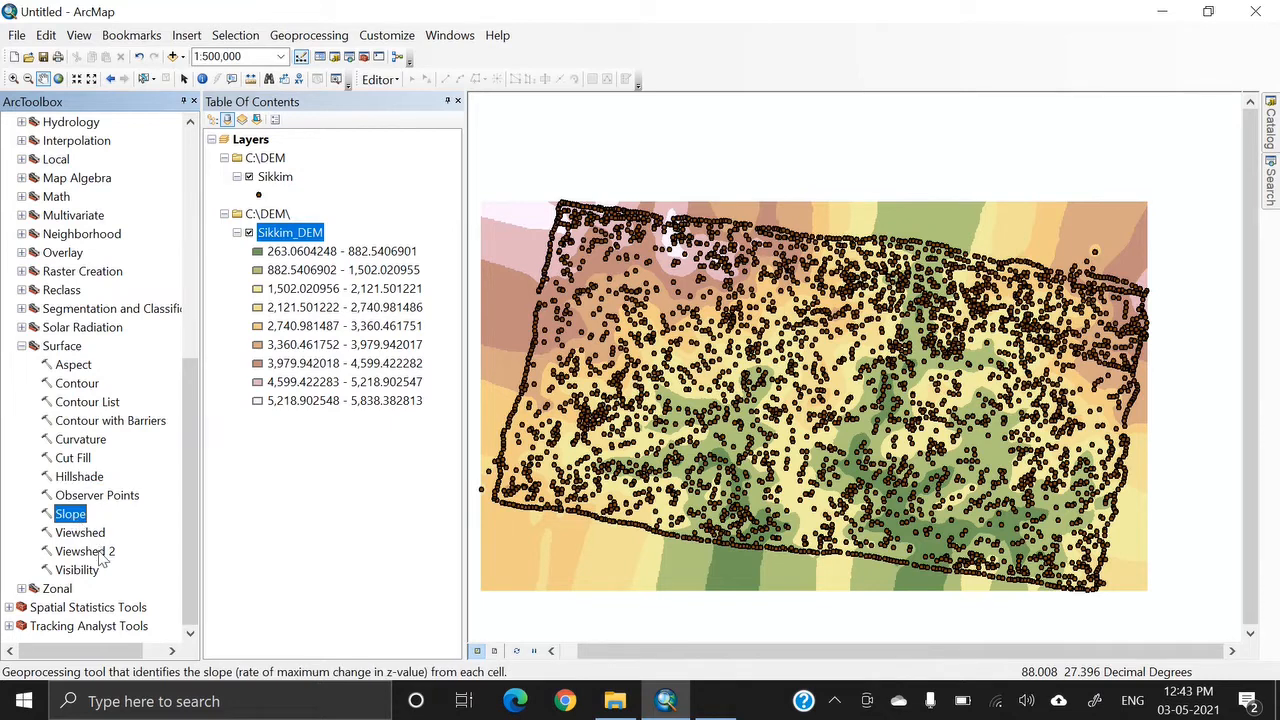
left_click(96, 534)
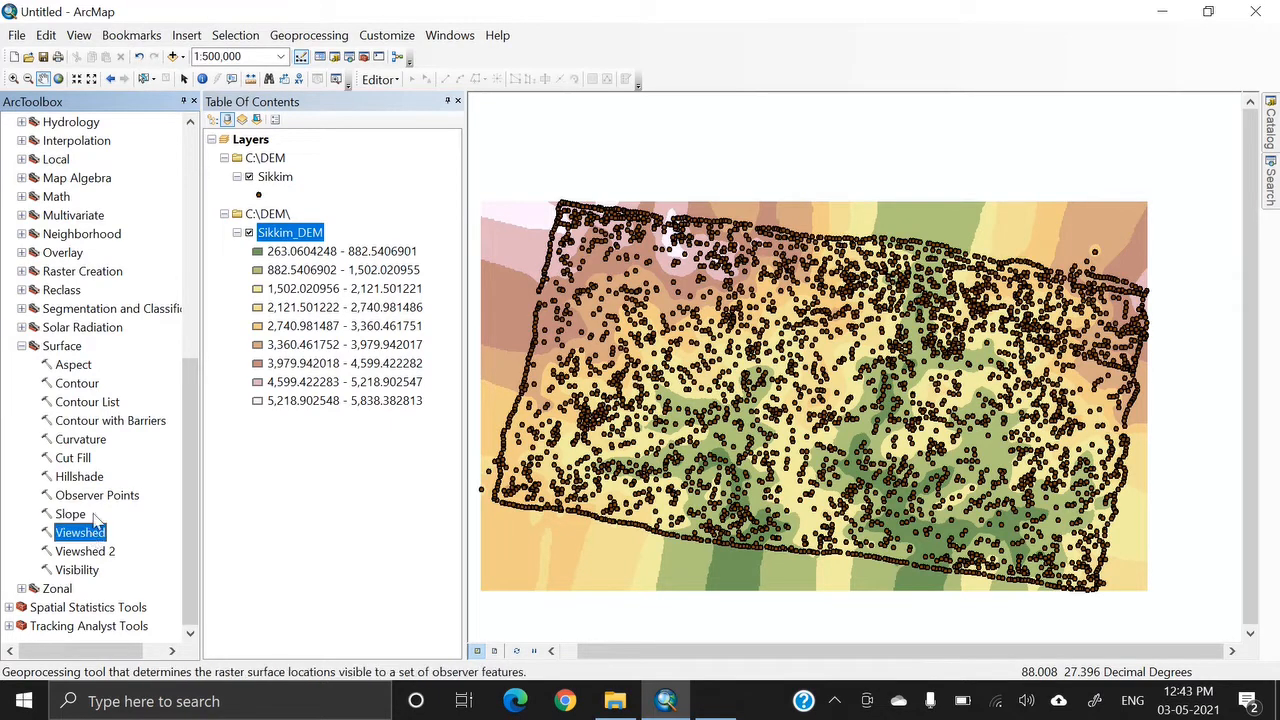
Open the Contour tool, dismiss the ActiveX prompt, choose sikkim_dem from C:\DEM as input raster, and save the output polylines there as Sikkim_Contour.
left_click(78, 385)
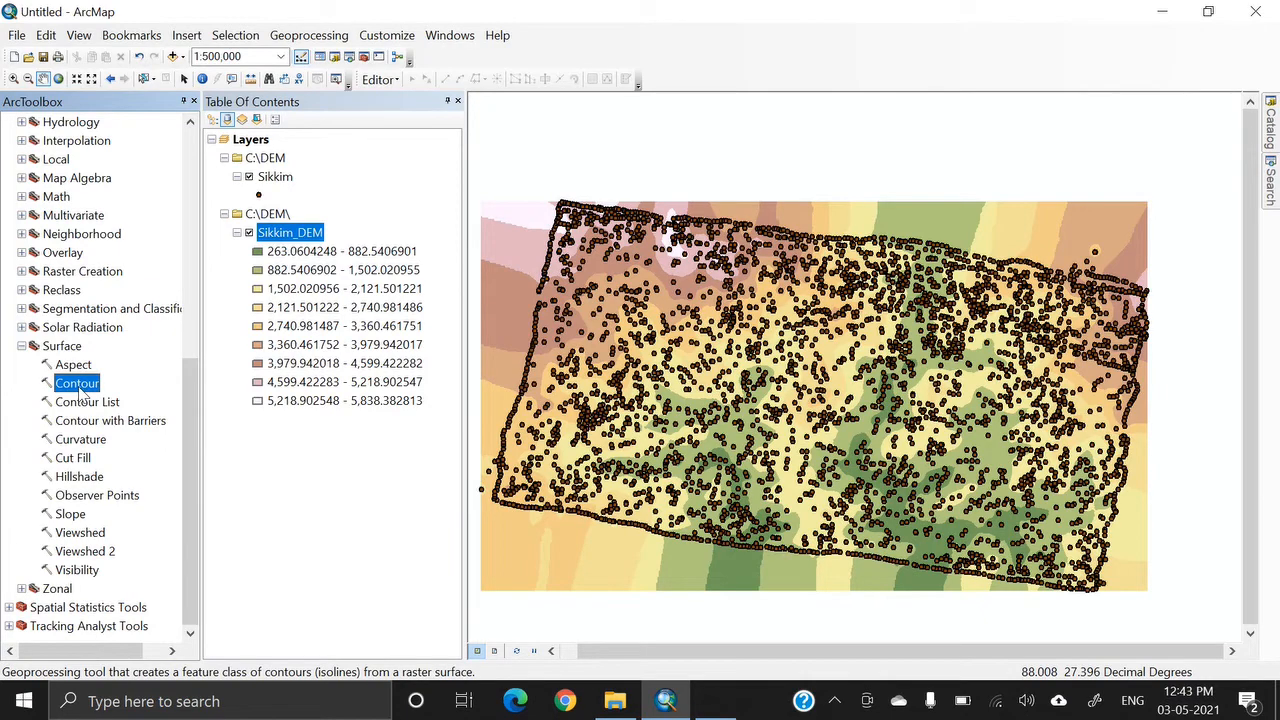
double_click(78, 384)
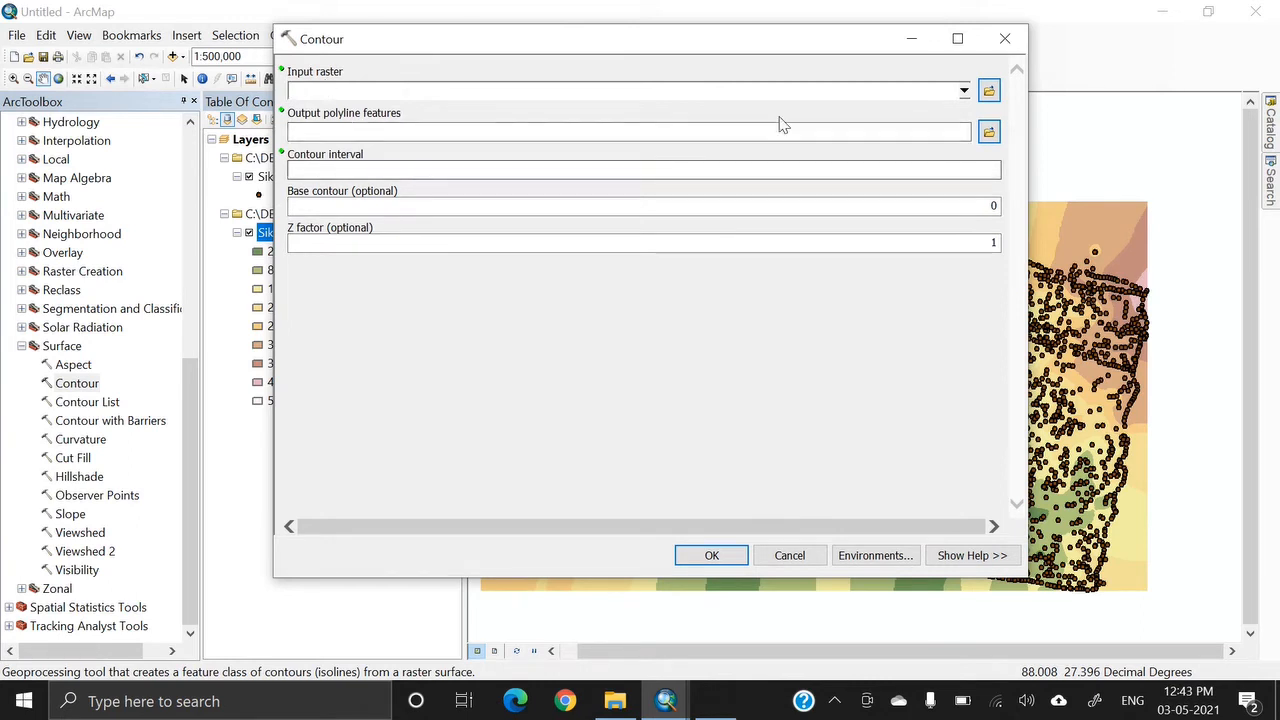
left_click(990, 91)
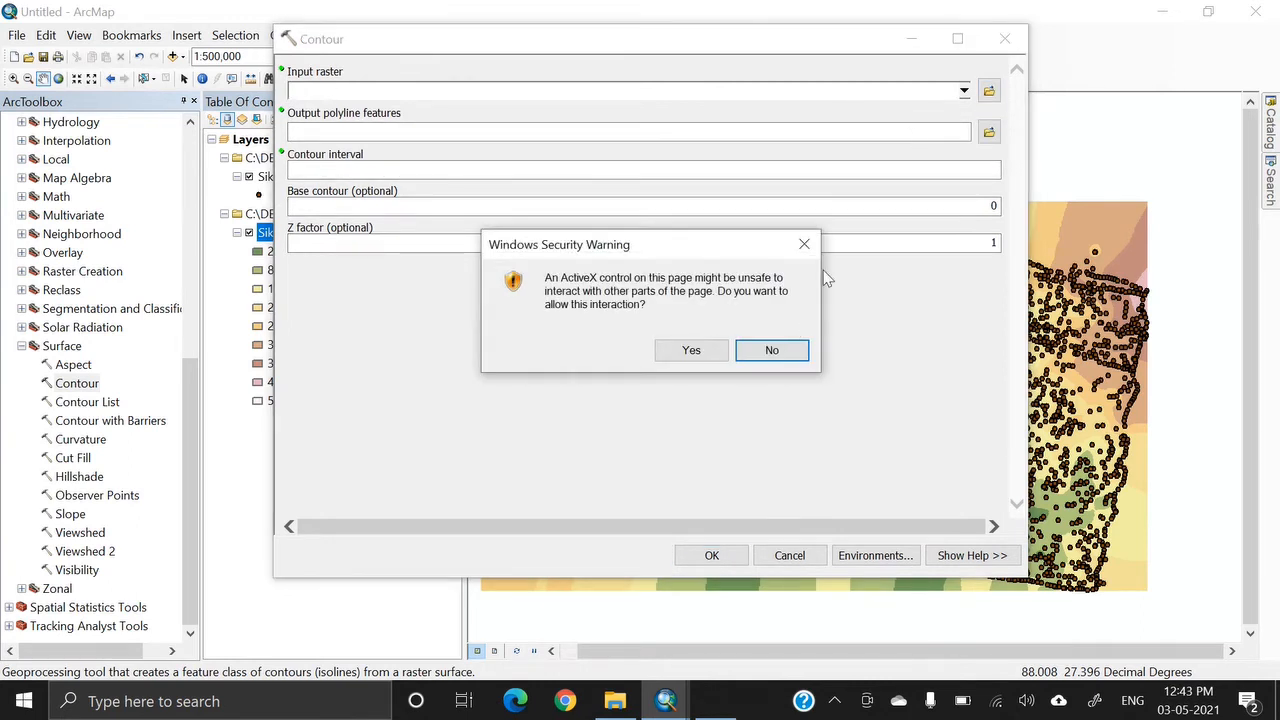
left_click(803, 245)
left_click(990, 91)
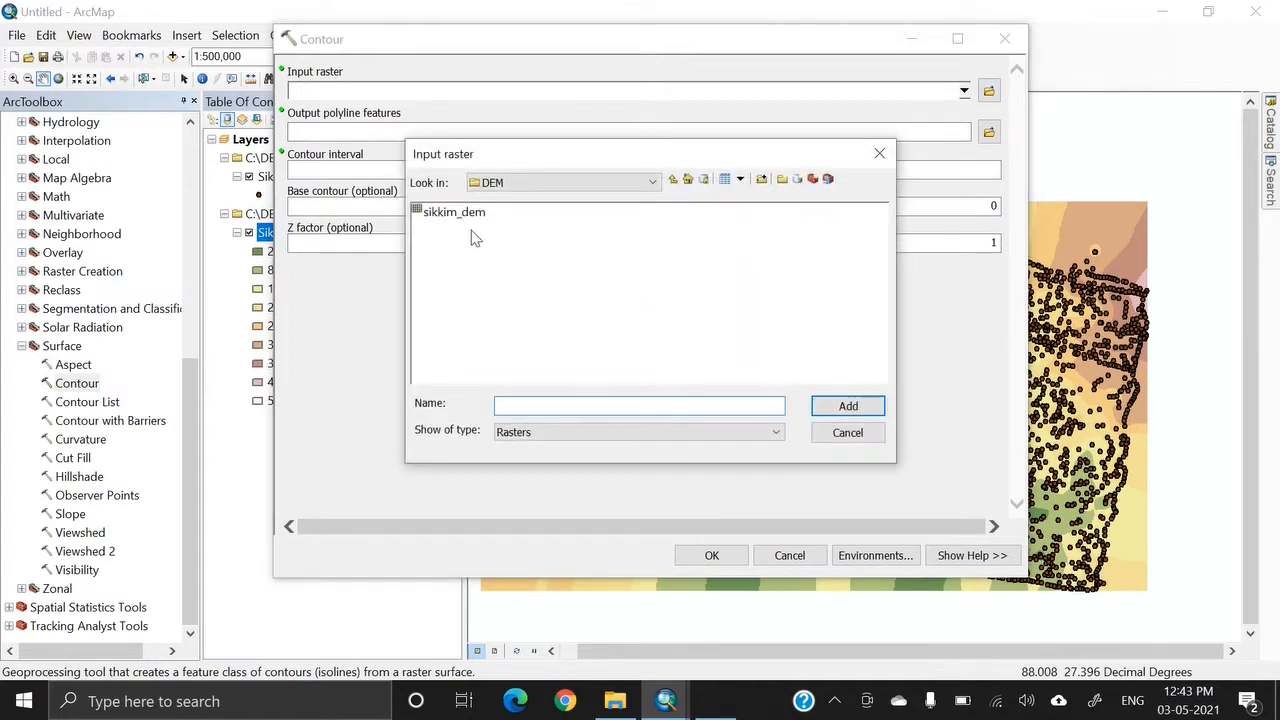
left_click(478, 218)
left_click(847, 405)
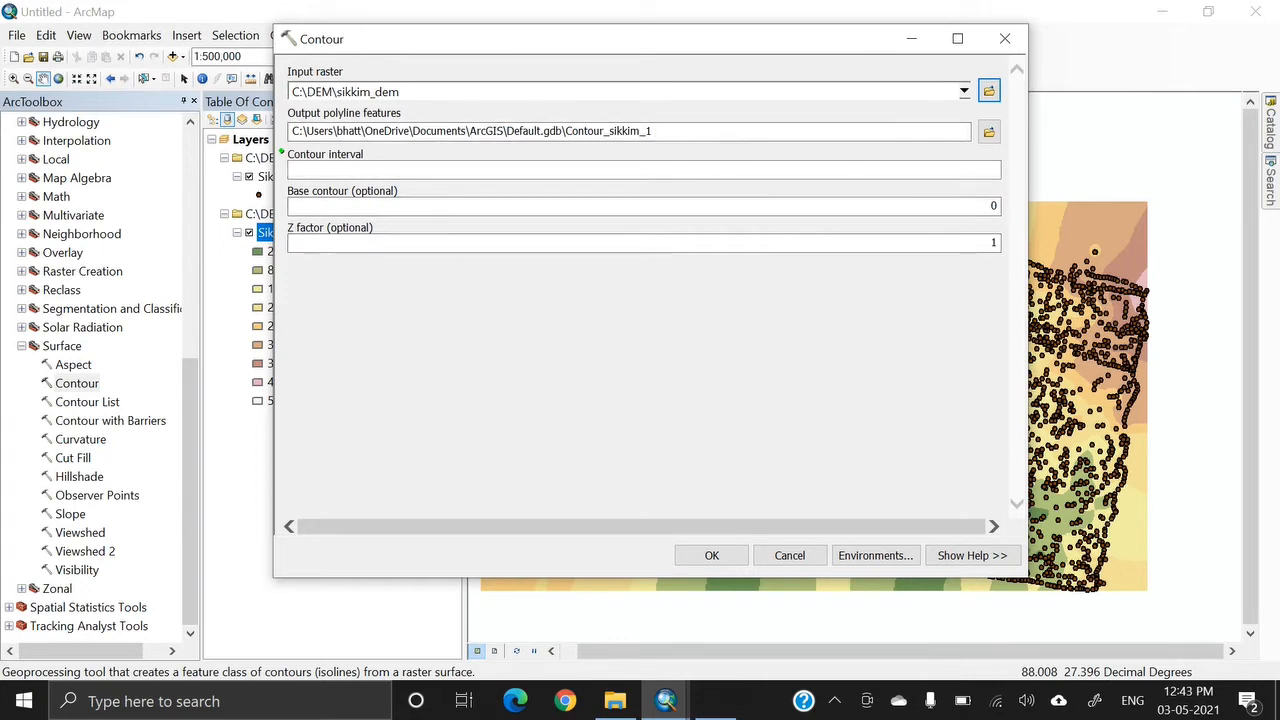
left_click(989, 131)
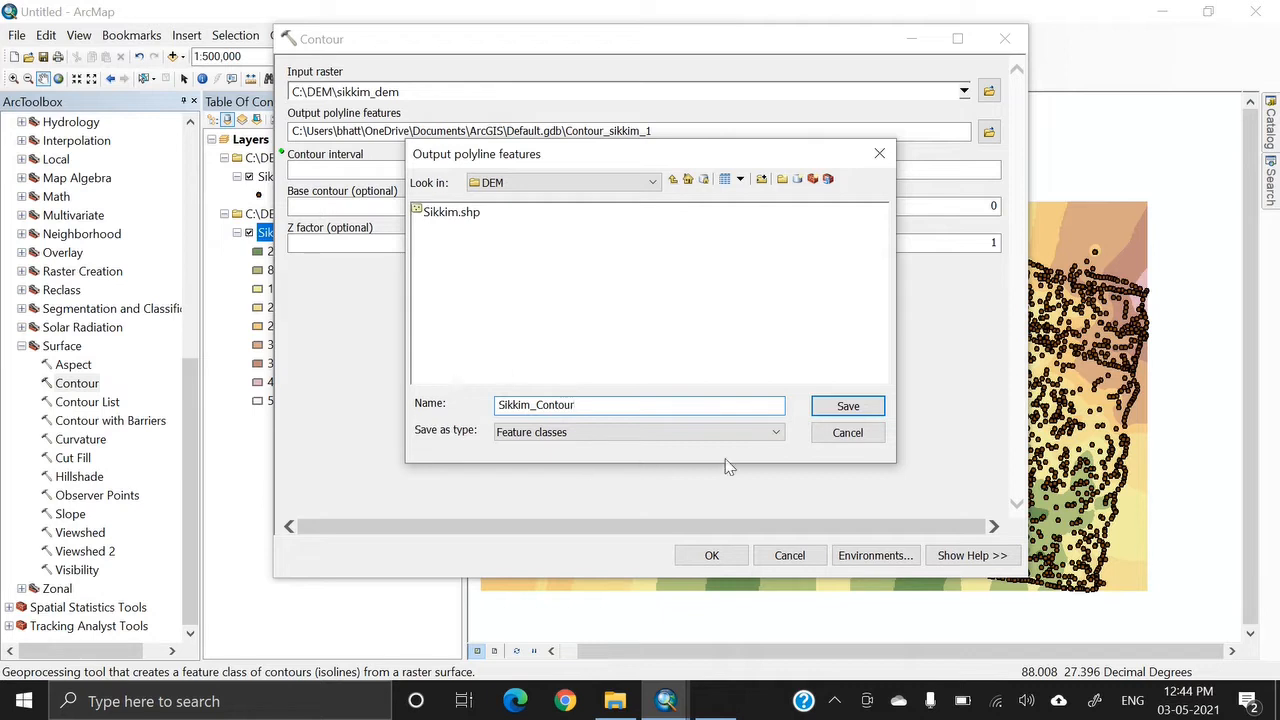
left_click(872, 412)
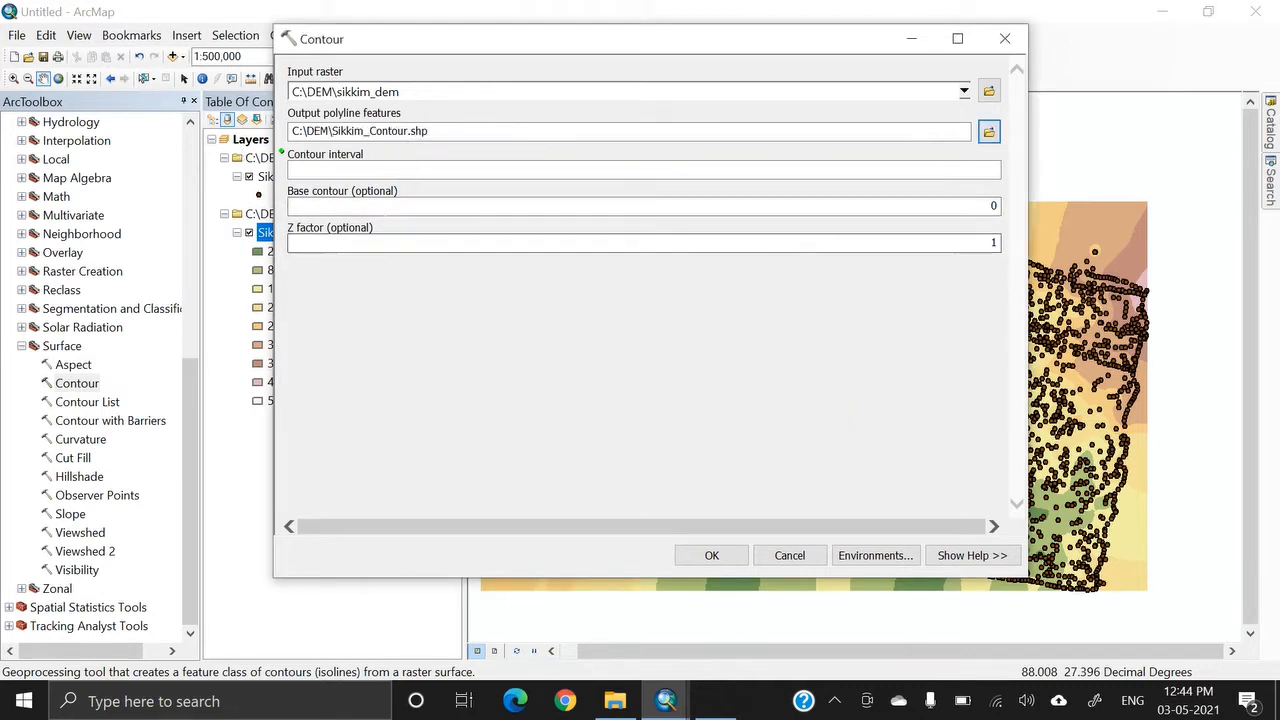
Set the contour interval to 10, keep the default base contour and Z factor, and run the Contour tool.
left_click(350, 171)
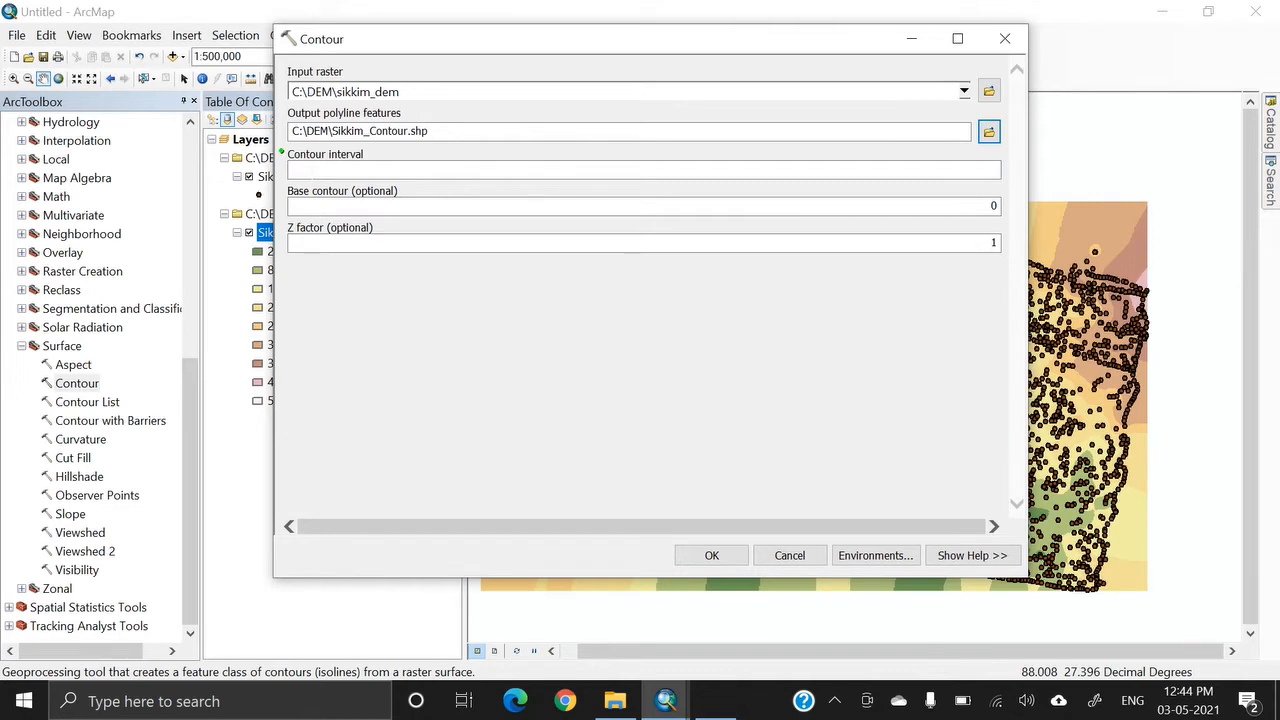
type("10")
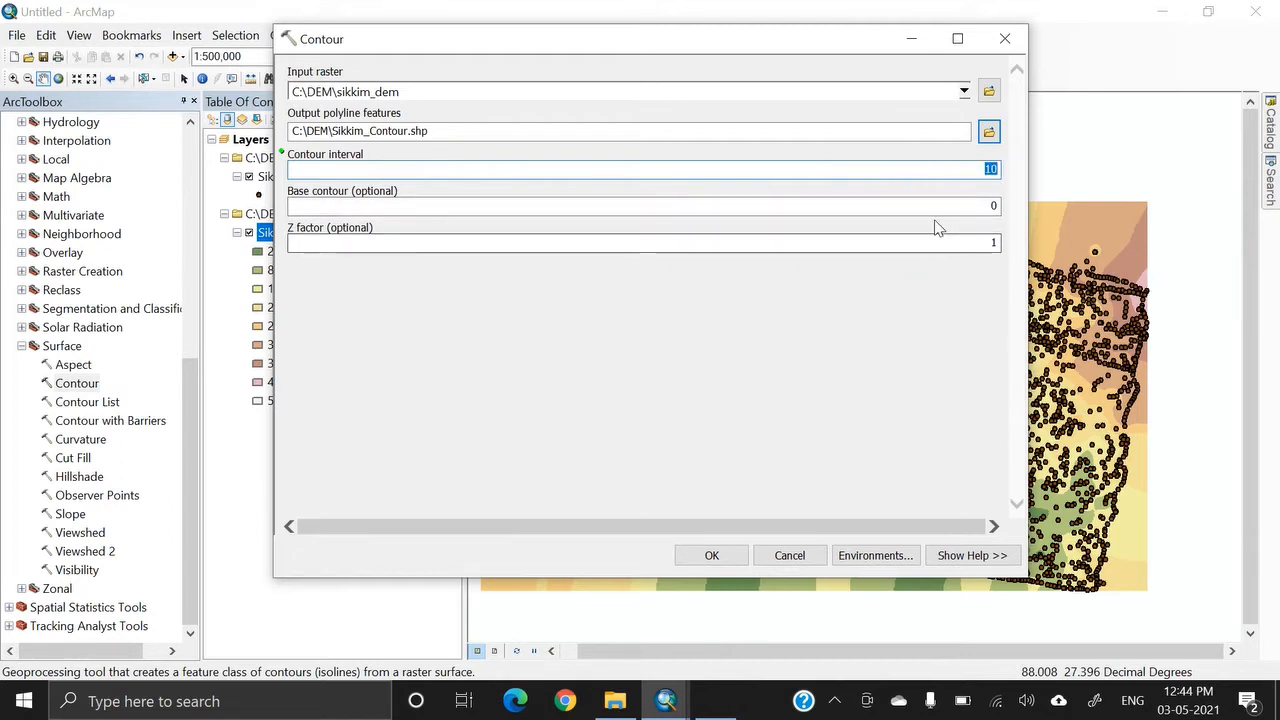
key("Tab")
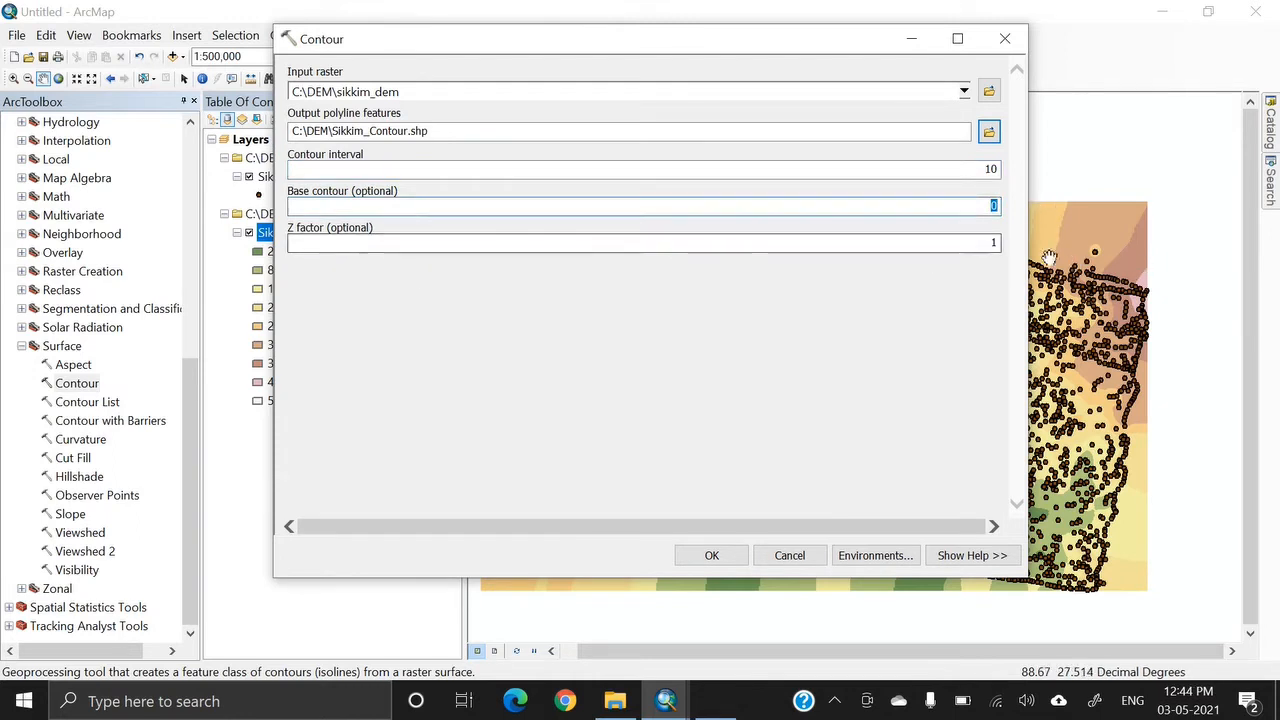
key("Tab")
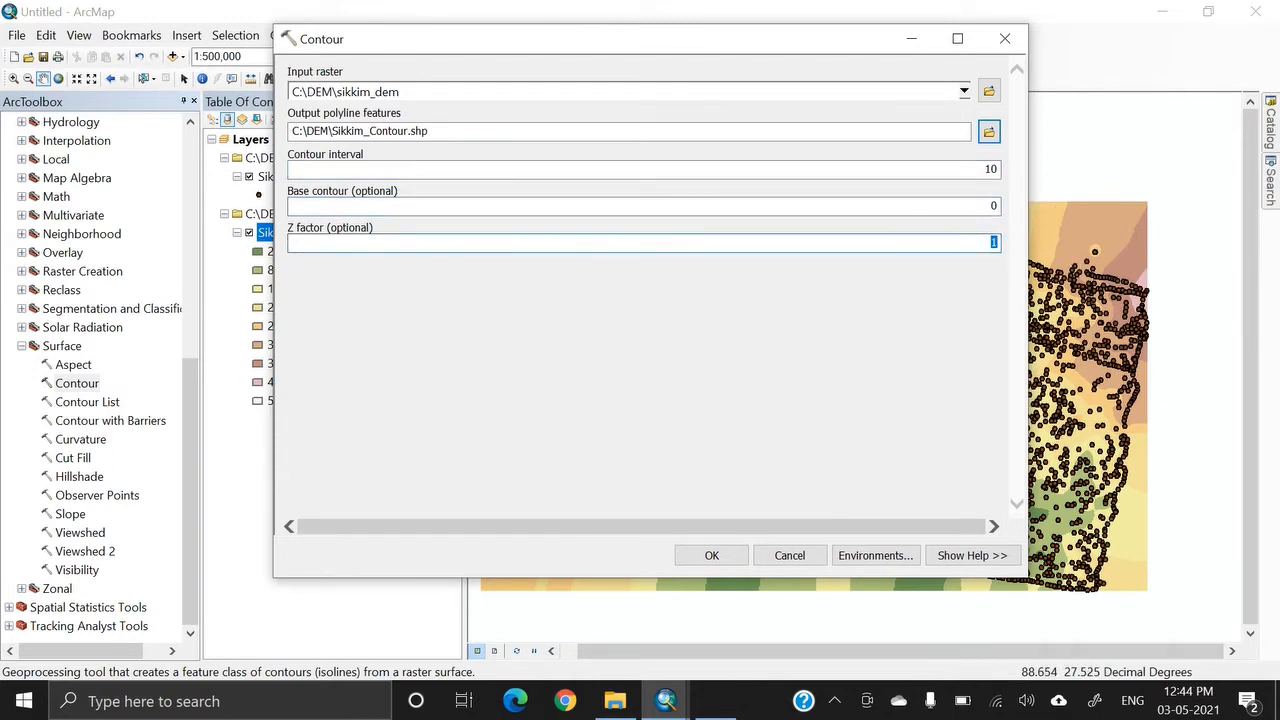
left_click(712, 556)
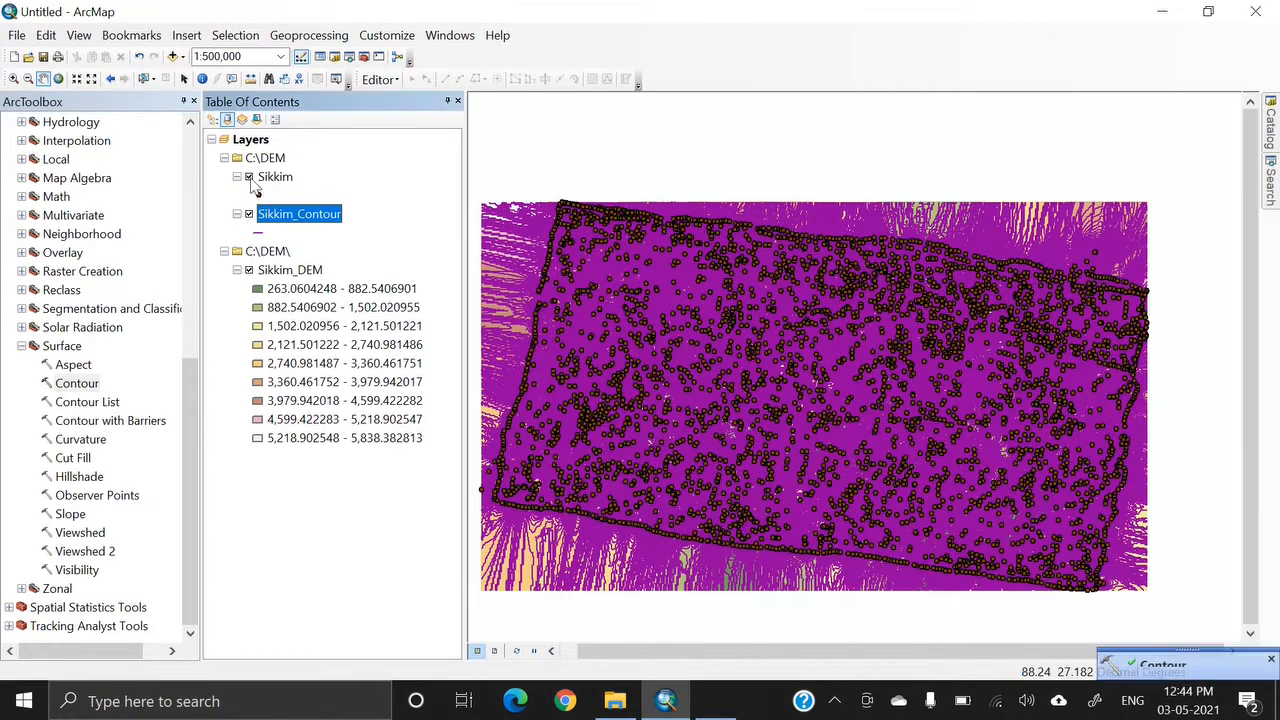
Hide the Sikkim points layer and examine the Sikkim_Contour lines over the DEM at several close-up scales.
left_click(249, 178)
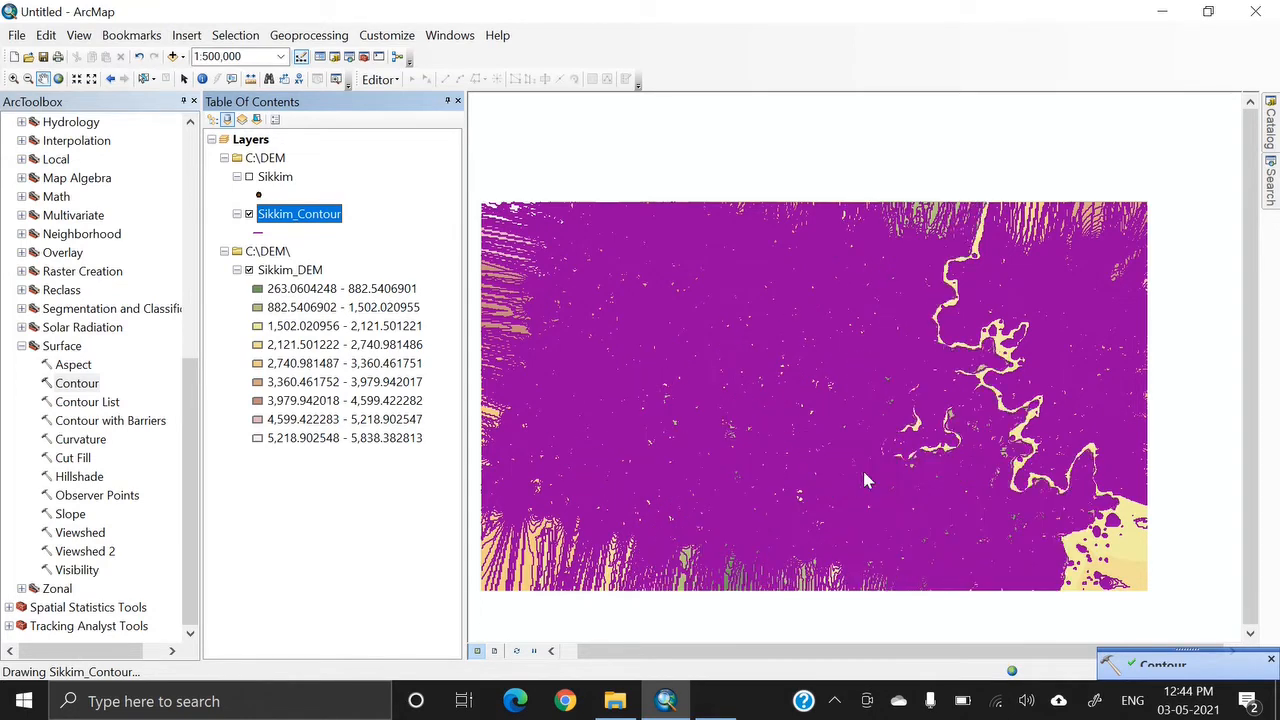
scroll(889, 470, "up", 2)
scroll(888, 478, "down", 4)
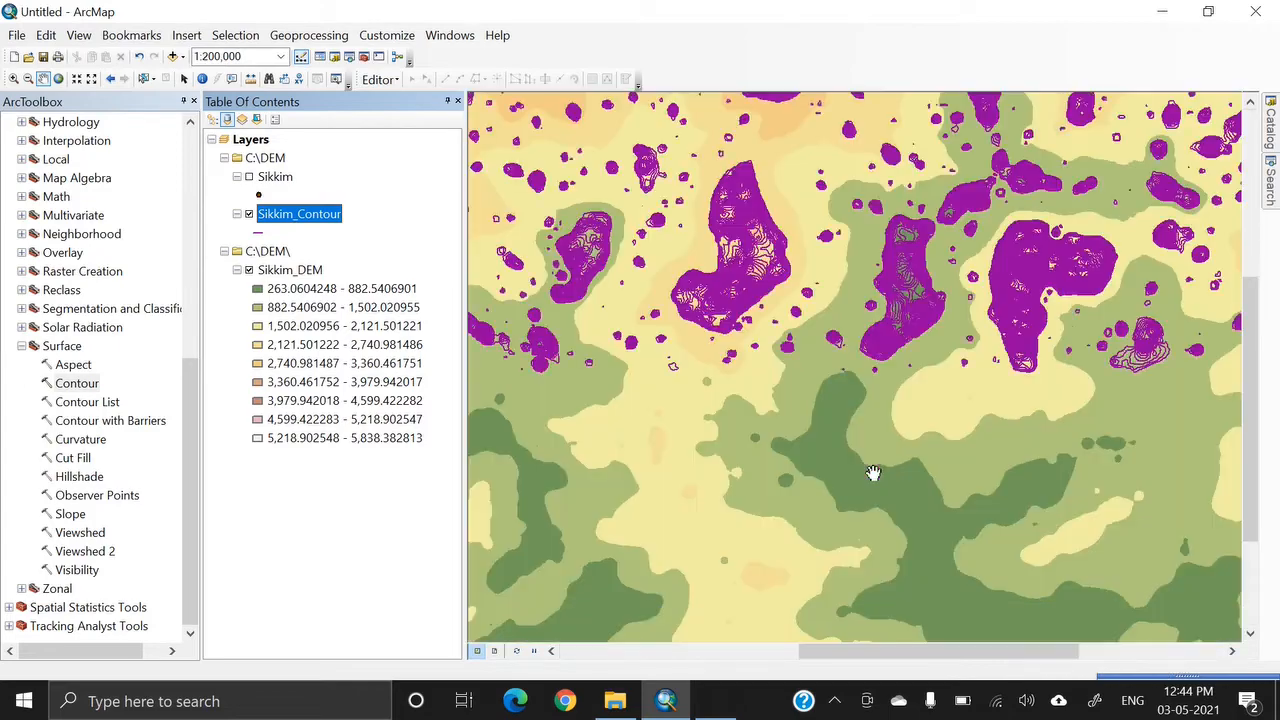
scroll(754, 298, "down", 3)
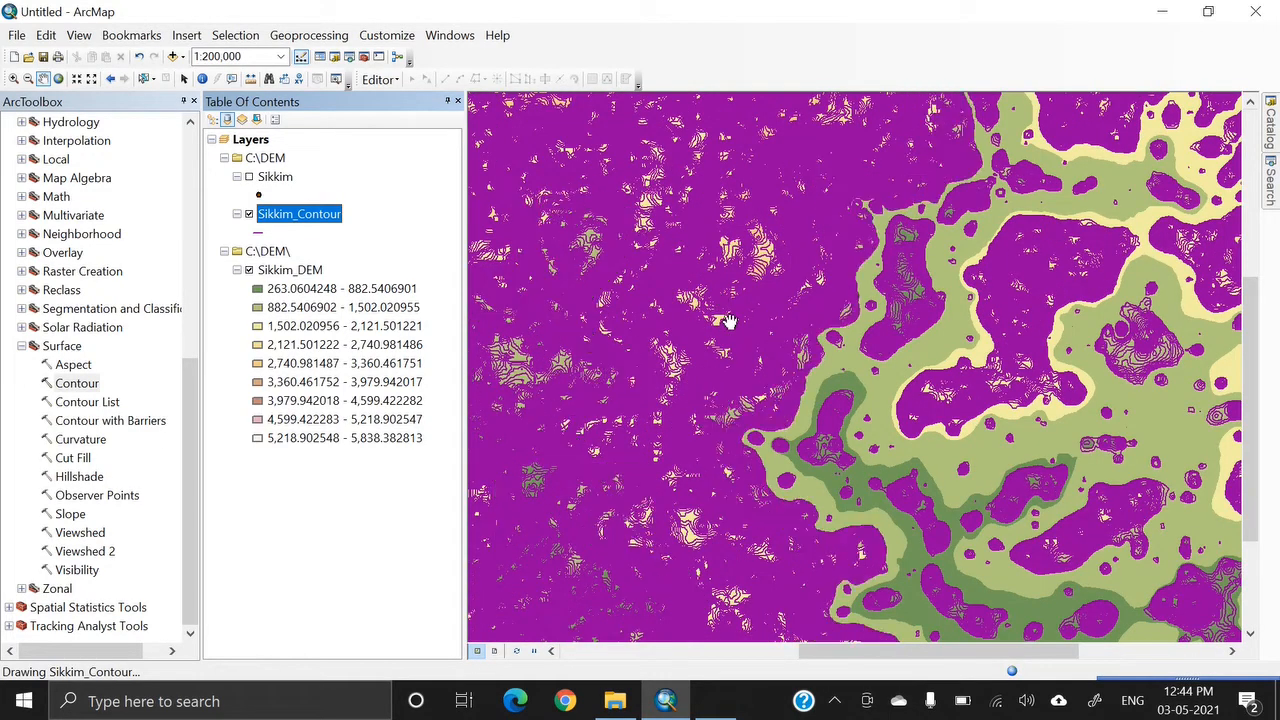
scroll(694, 385, "down", 3)
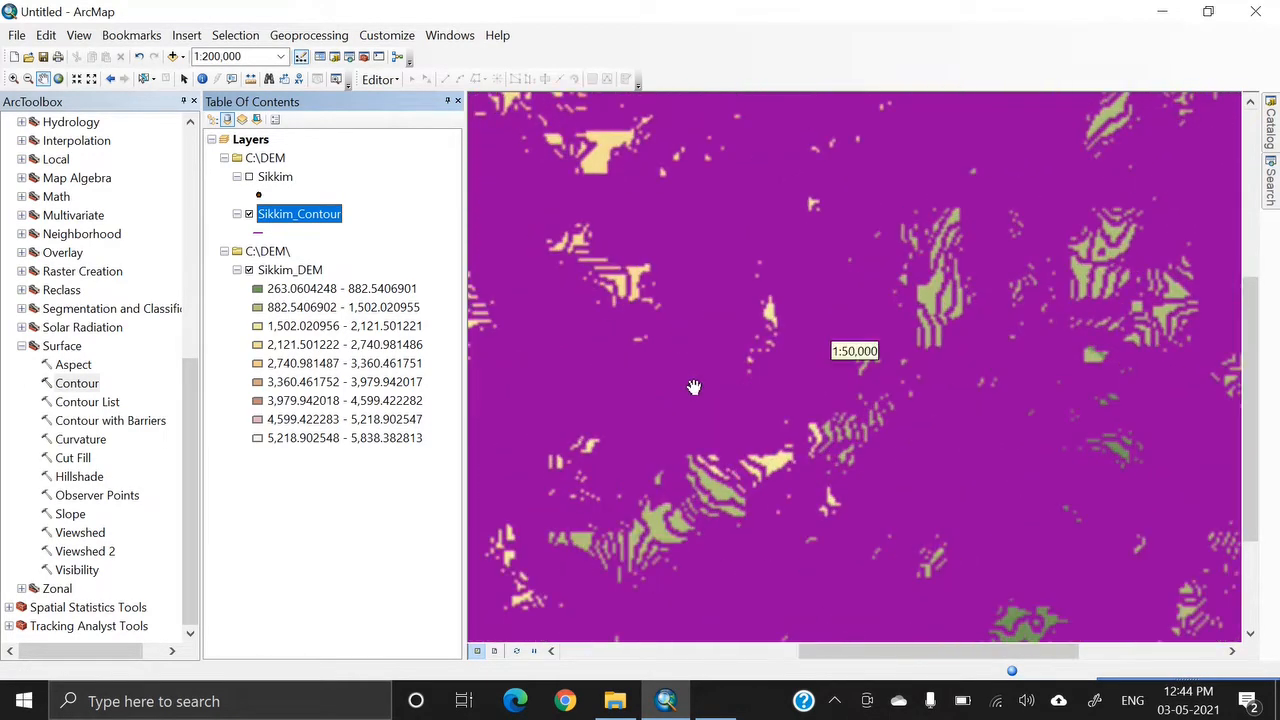
scroll(694, 387, "down", 2)
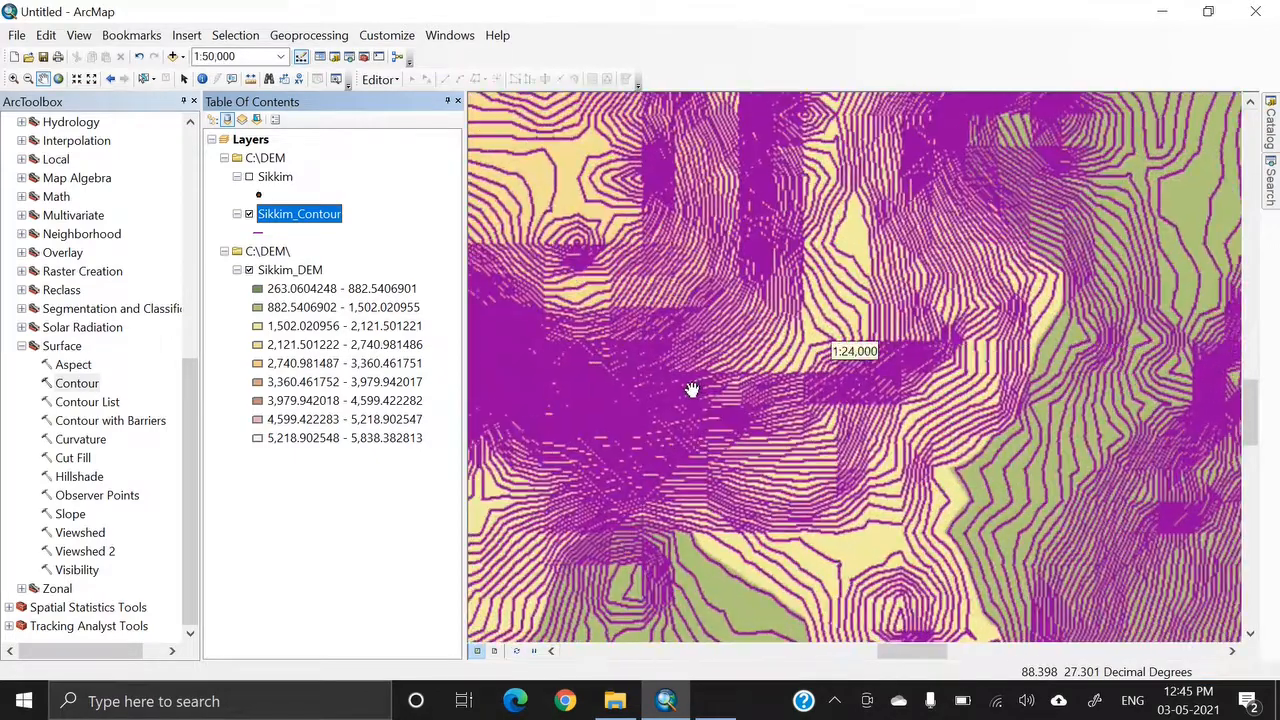
scroll(691, 388, "down", 1)
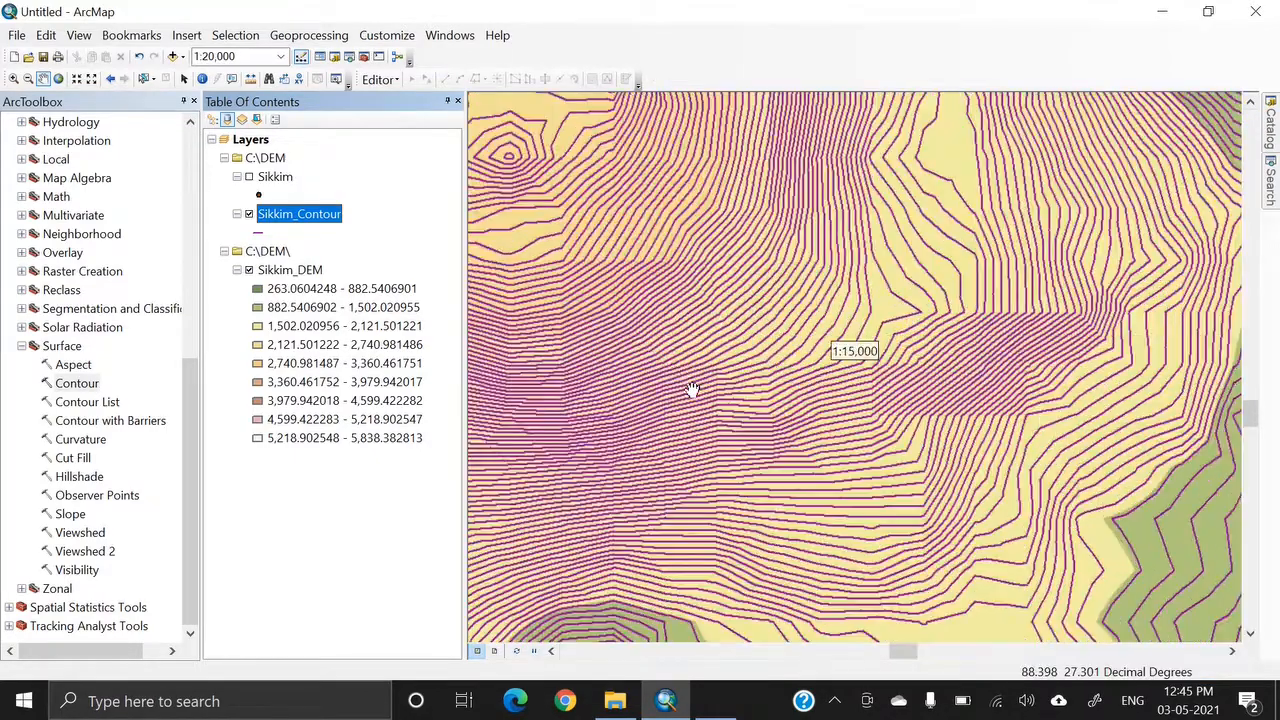
left_click_drag(662, 372, 786, 408)
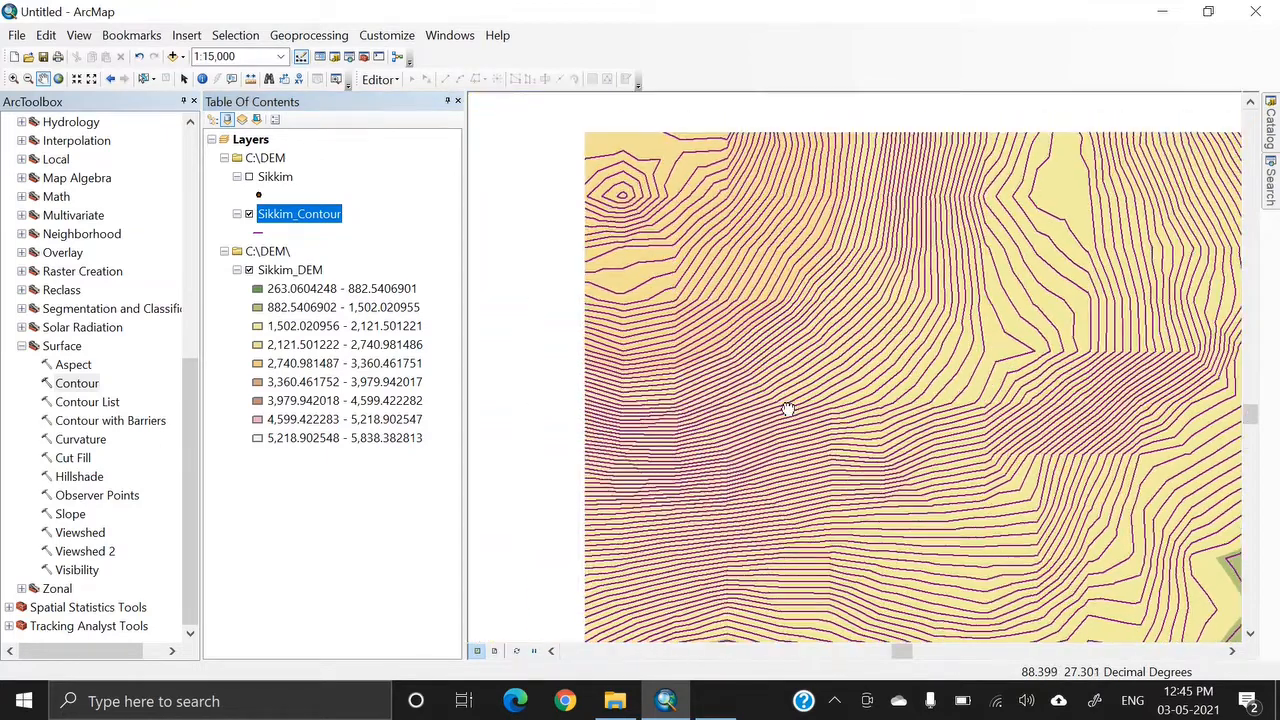
scroll(782, 402, "down", 1)
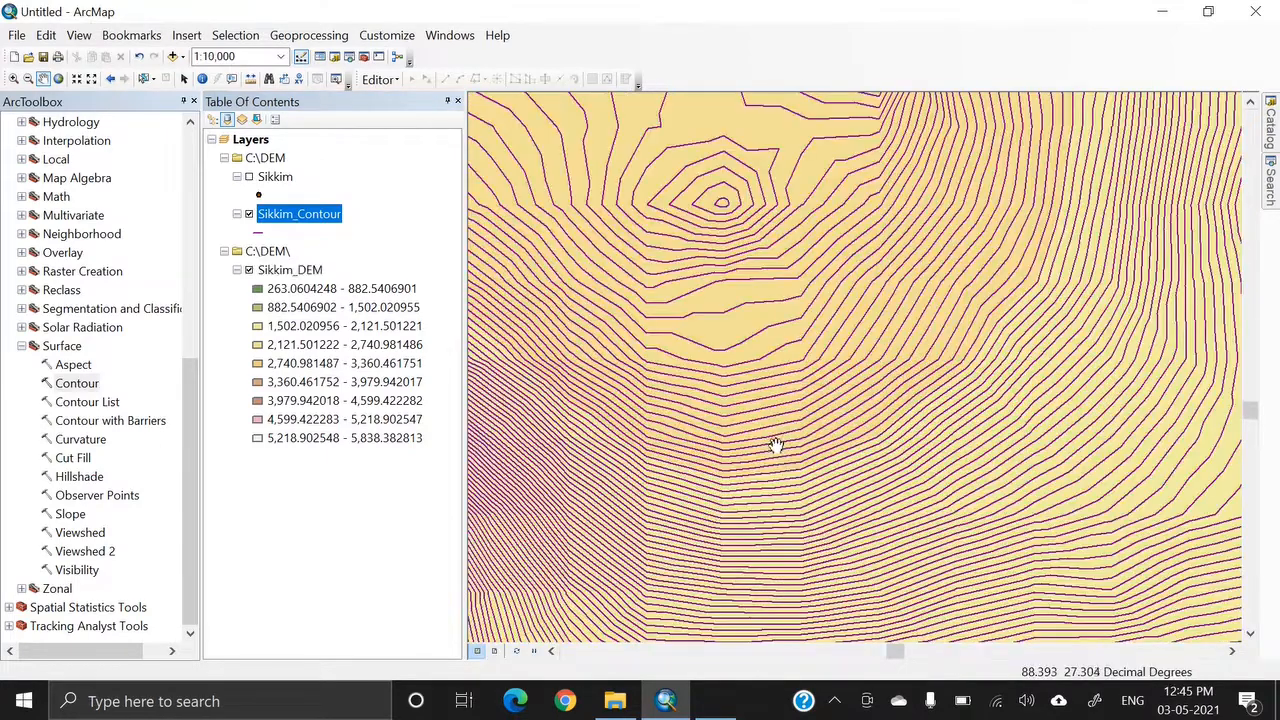
left_click_drag(751, 360, 771, 394)
scroll(790, 396, "down", 1)
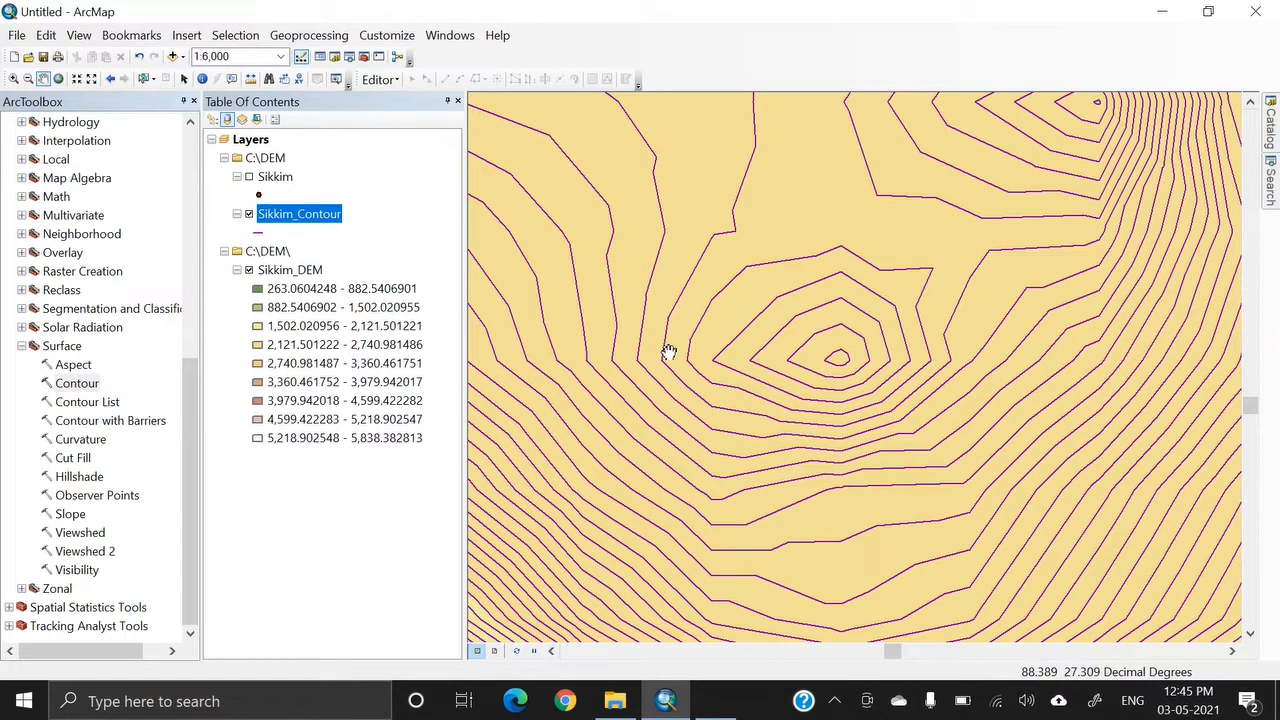
scroll(797, 354, "up", 1)
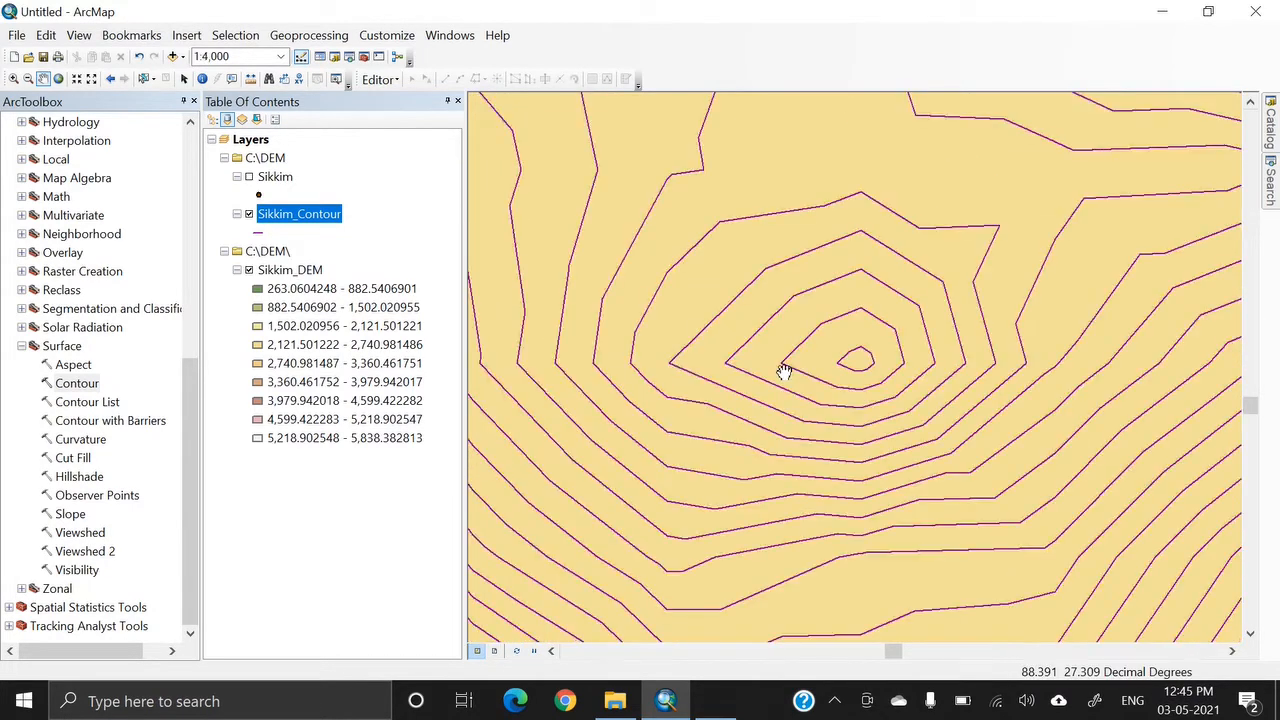
scroll(784, 371, "down", 1)
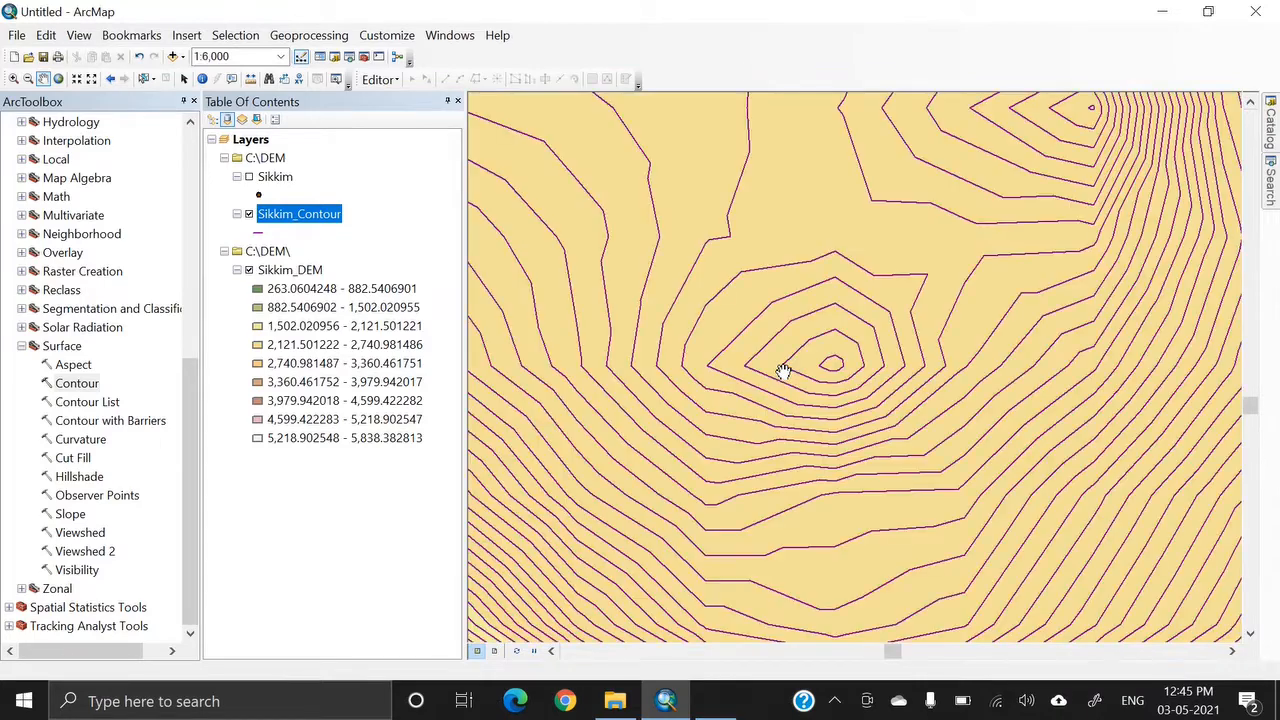
scroll(781, 367, "down", 1)
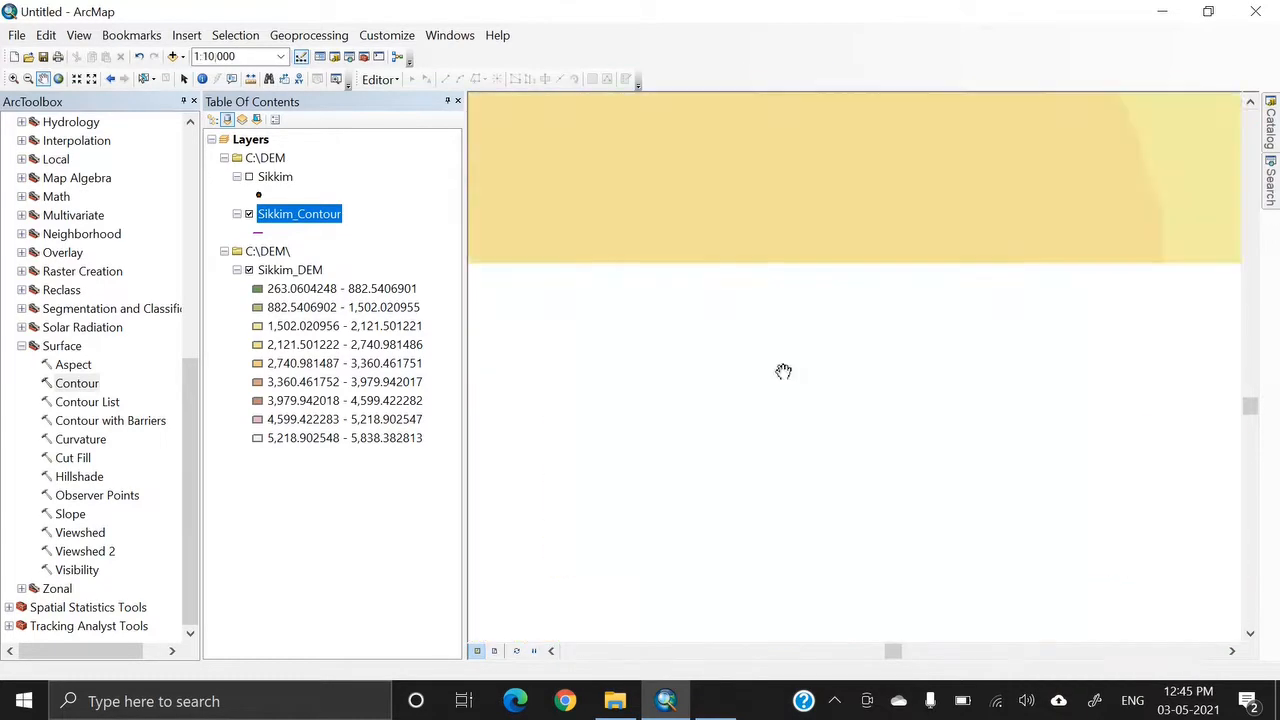